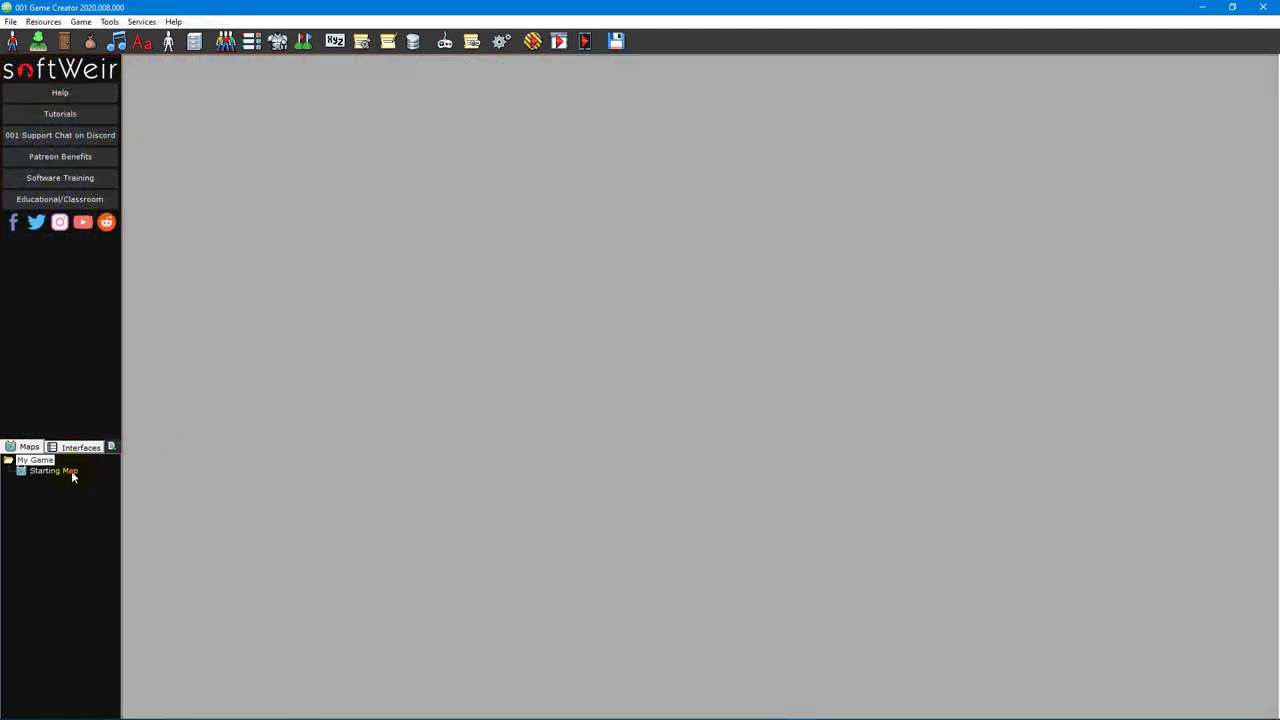
- Open Starting Map in the map editor and look over the empty map
left_click(70, 473)
double_click(60, 471)
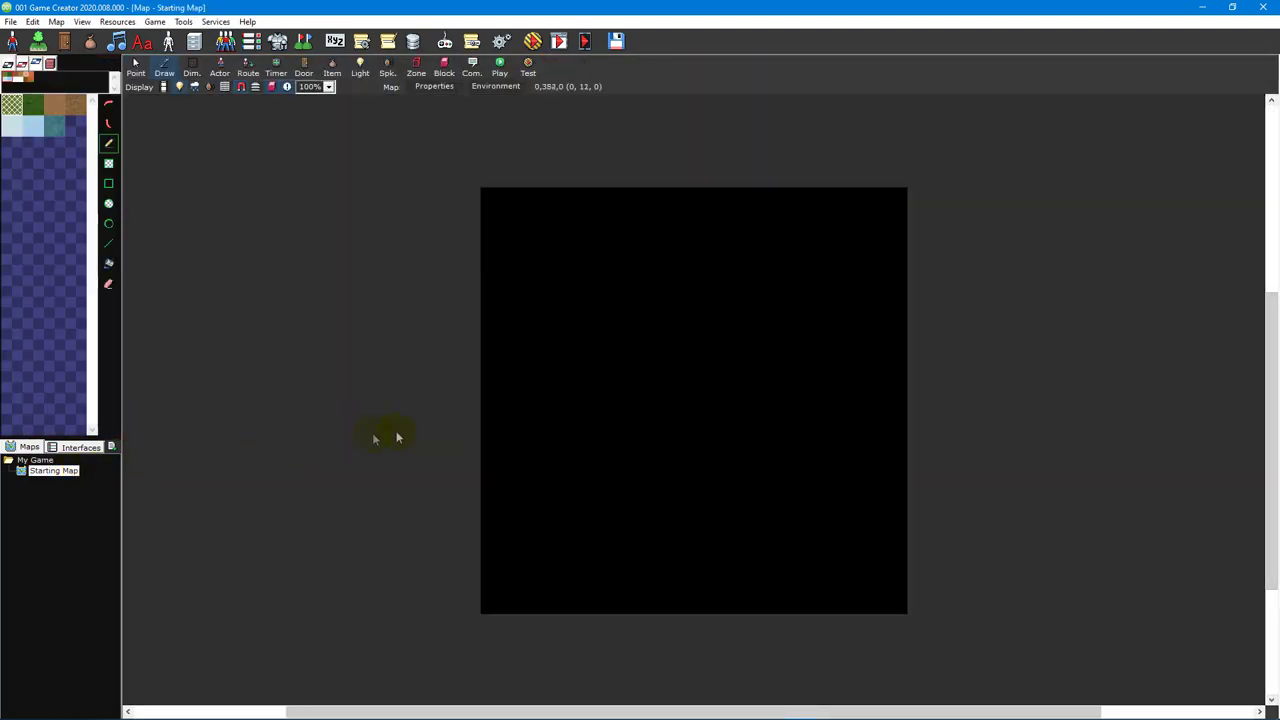
left_click(703, 410)
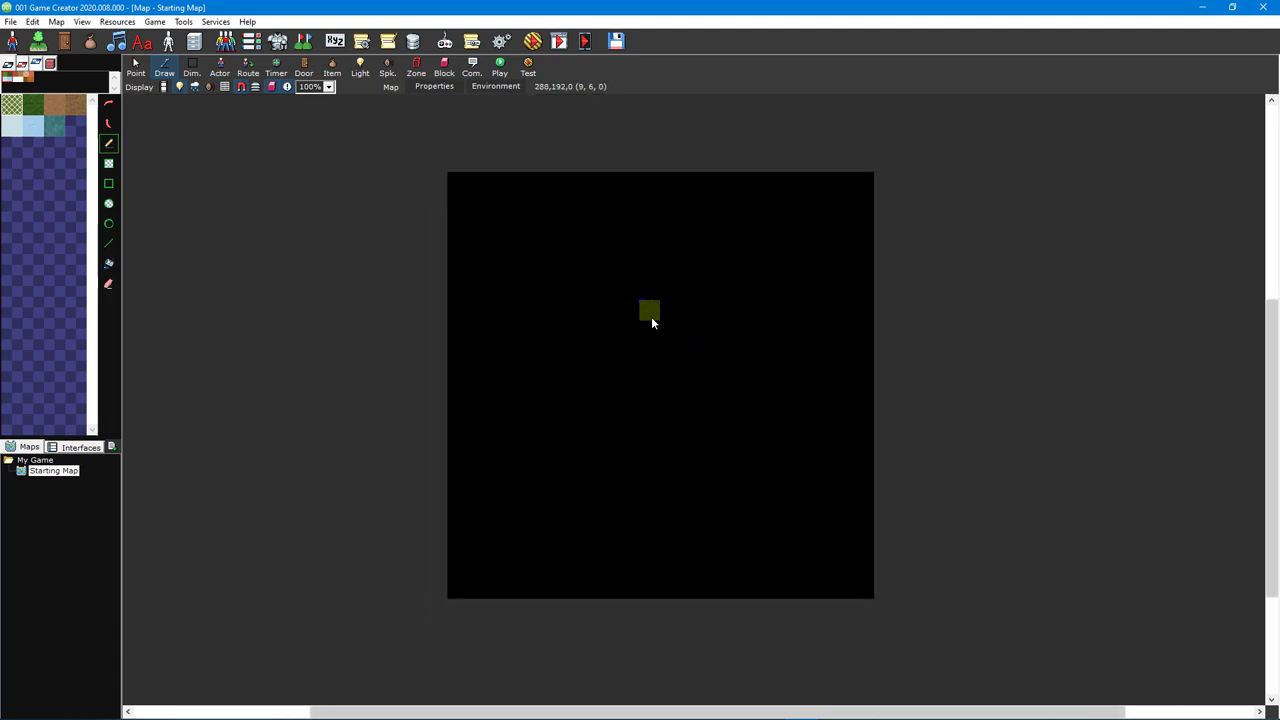
scroll(651, 316, "up", 4)
scroll(651, 316, "down", 3)
scroll(651, 316, "down", 1)
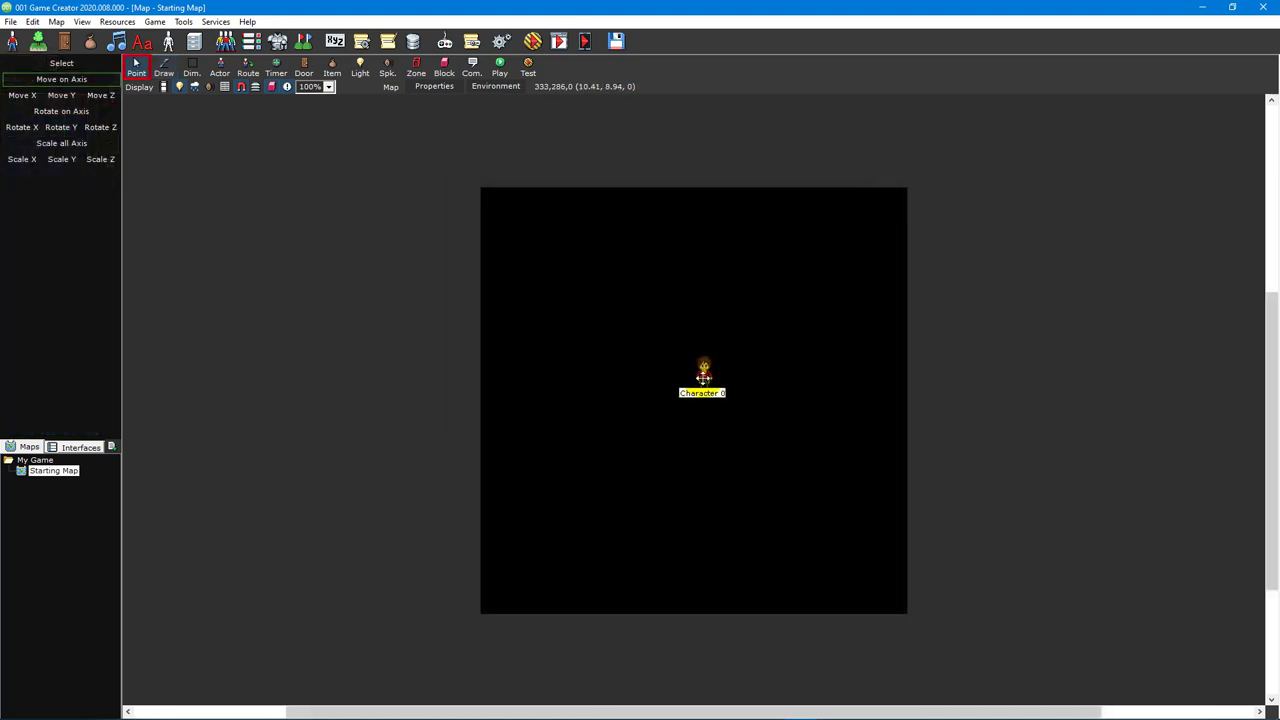
- Move the character slightly up and to the left on the map and view its actor settings
mouse_move(703, 378)
left_mouse_down()
mouse_move(716, 368)
mouse_move(682, 334)
mouse_move(677, 374)
mouse_move(731, 378)
mouse_move(716, 335)
mouse_move(698, 359)
left_mouse_up()
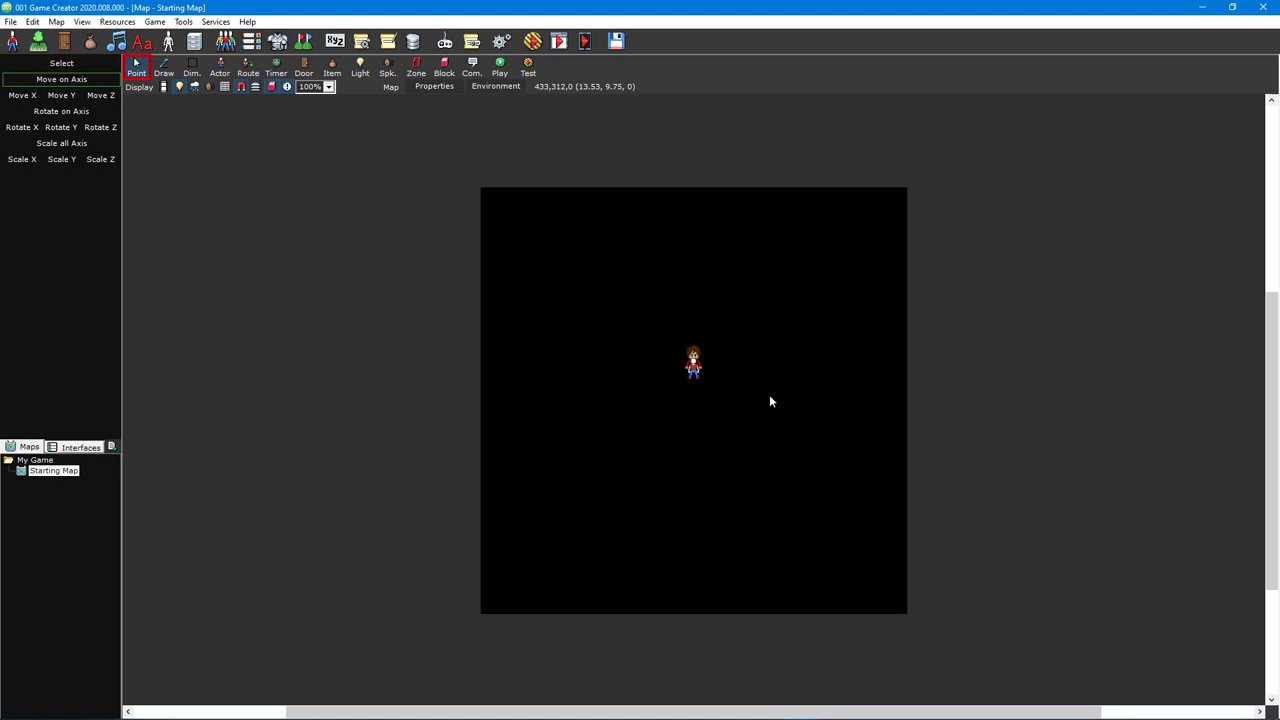
left_click(712, 372)
key("Return")
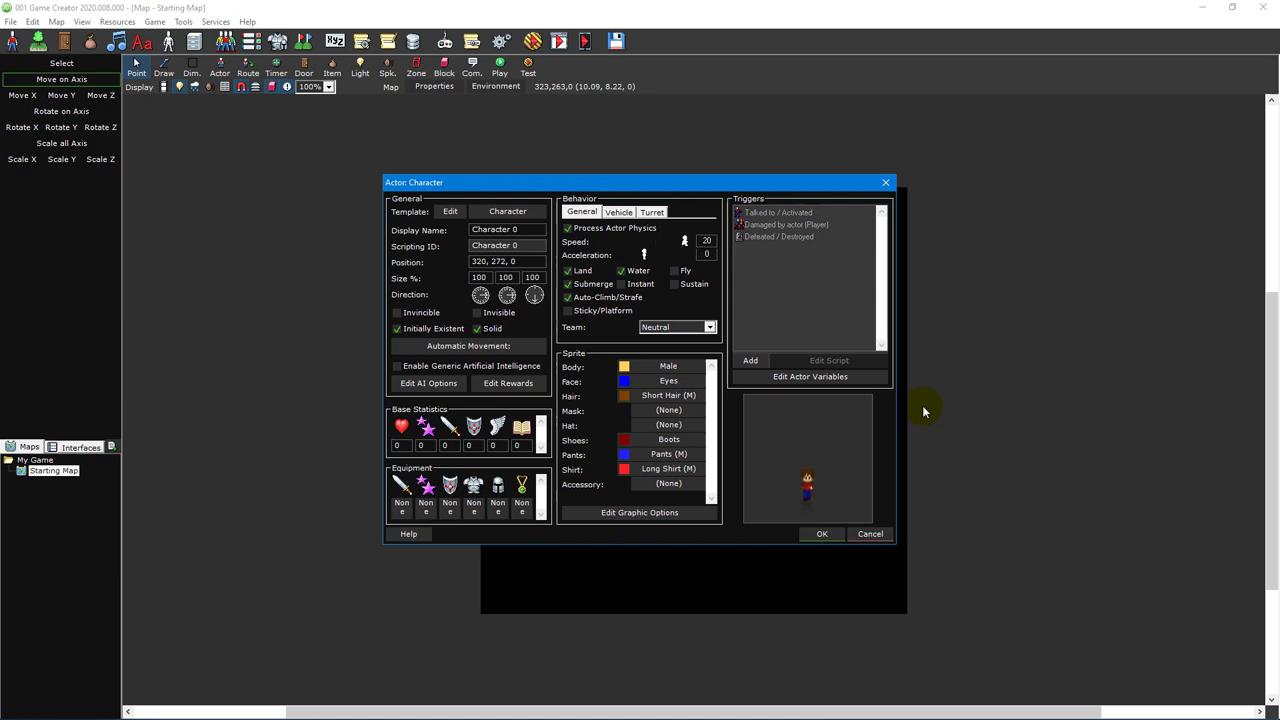
key("Escape")
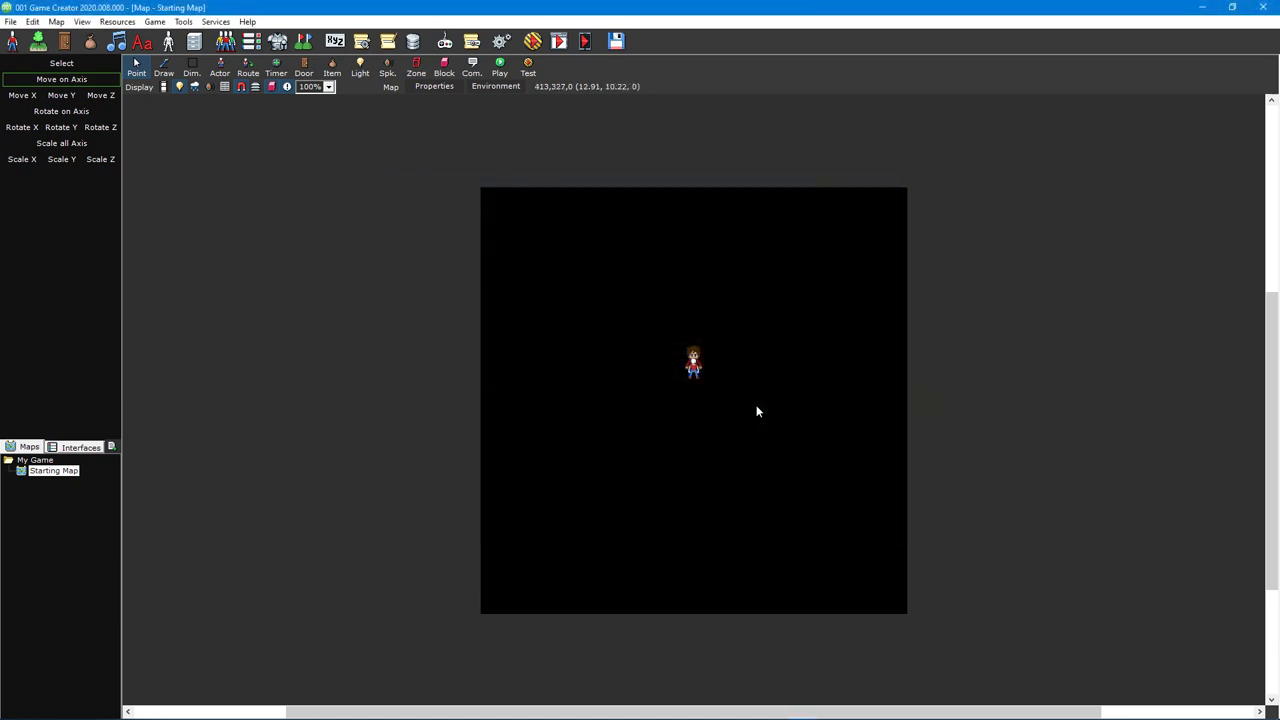
- Bring the character to the front of the object order
right_click(691, 362)
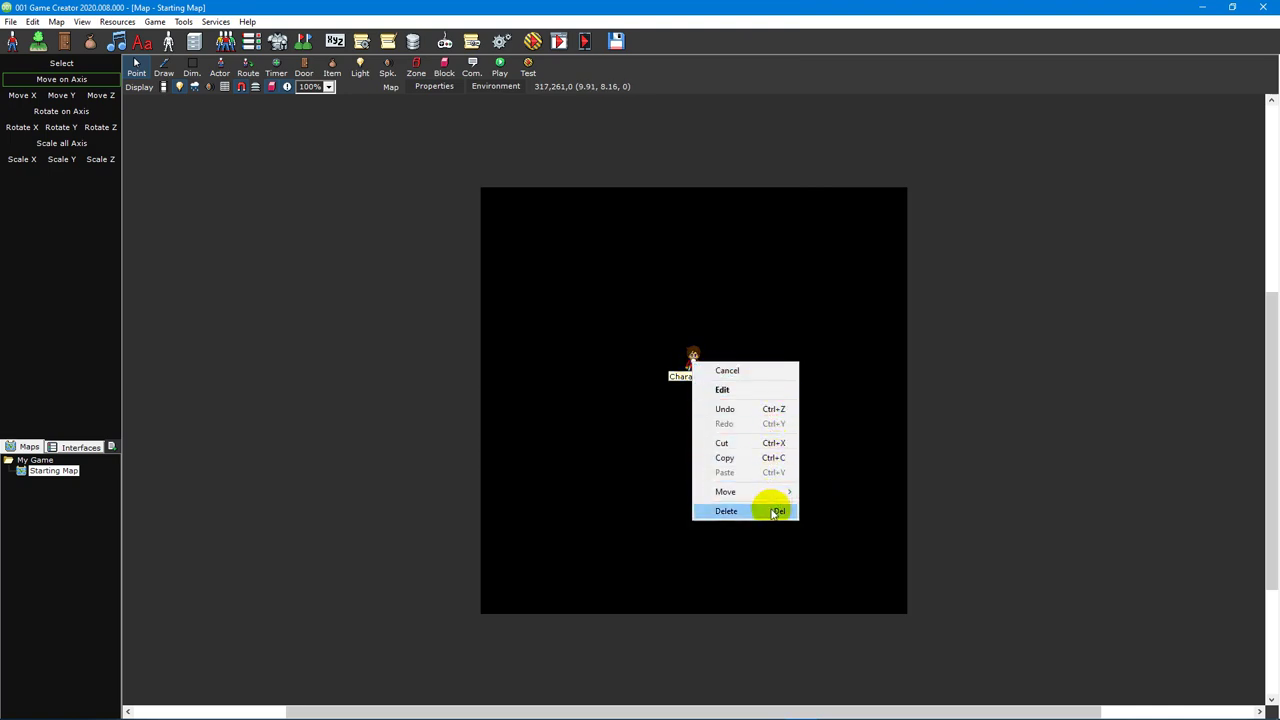
mouse_move(771, 491)
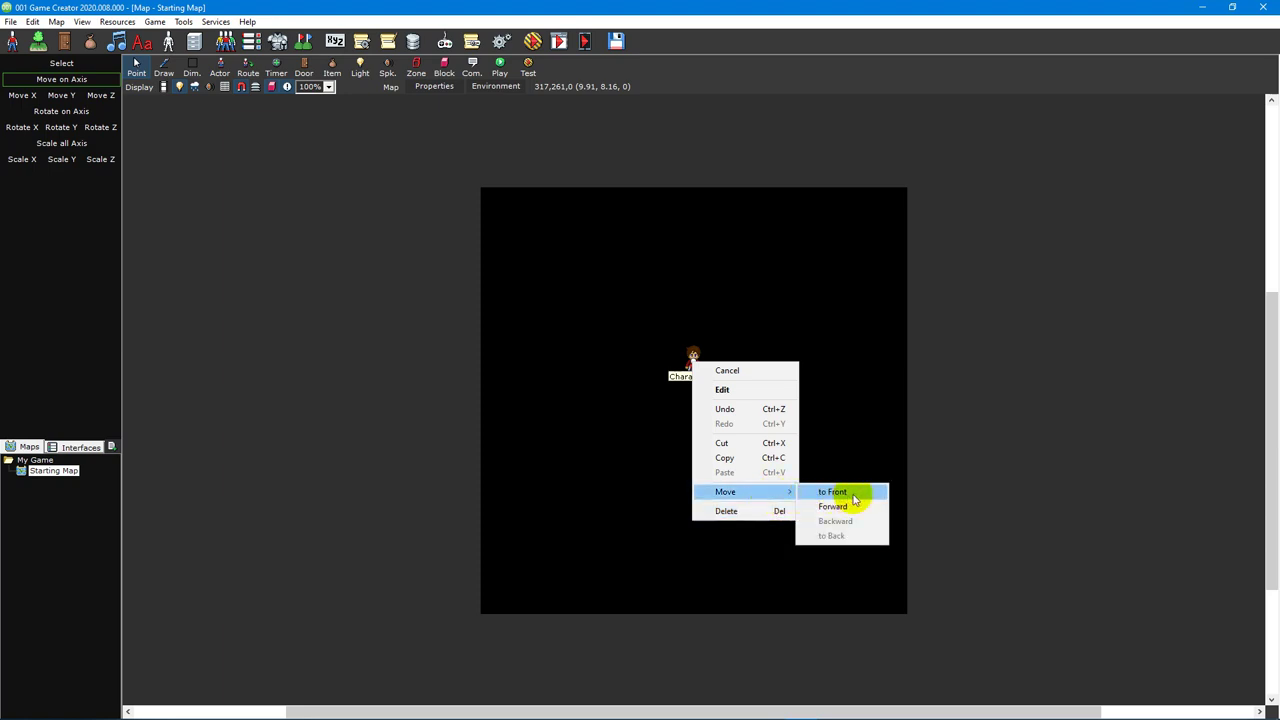
left_click(850, 494)
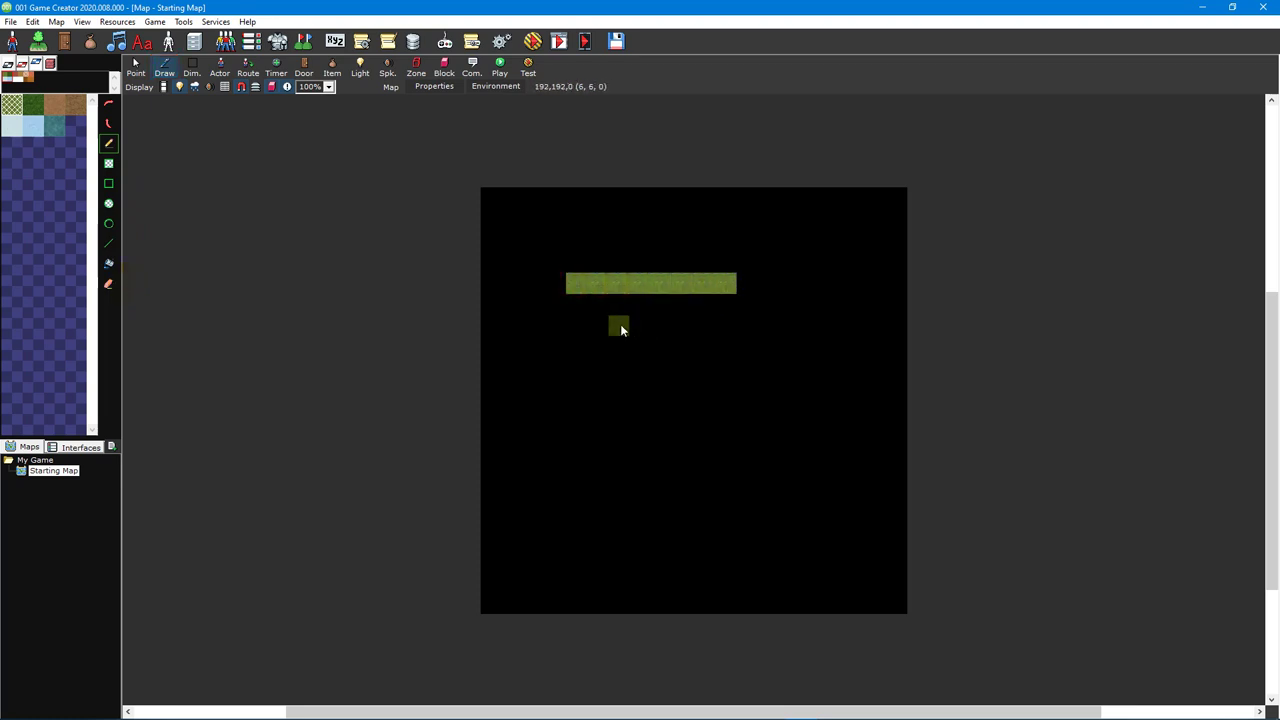
- Paint separate grass tiles with one-tile gaps in two rows of four below the grass strip
left_click(619, 326)
left_click(704, 326)
left_click(661, 368)
left_click(704, 368)
left_click(747, 326)
left_click(747, 368)
left_click(661, 326)
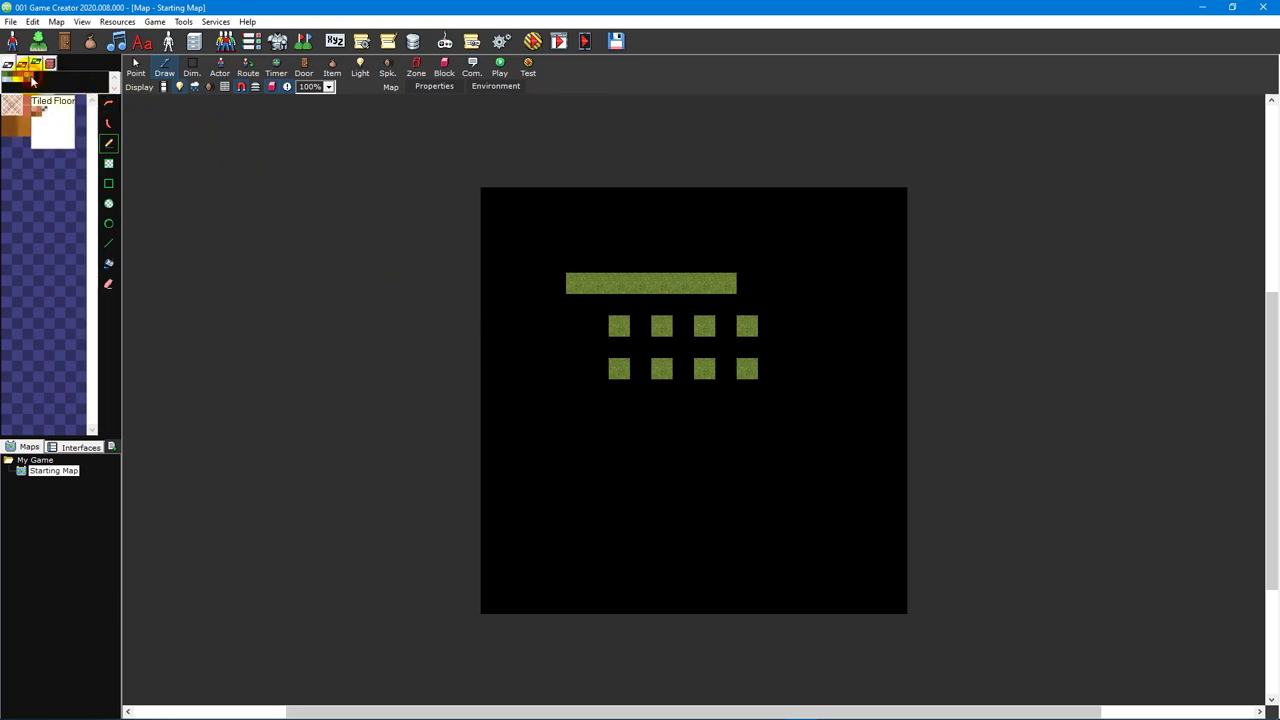
- Open the Ground tile-set for editing and inspect the settings of its Water tile
double_click(8, 80)
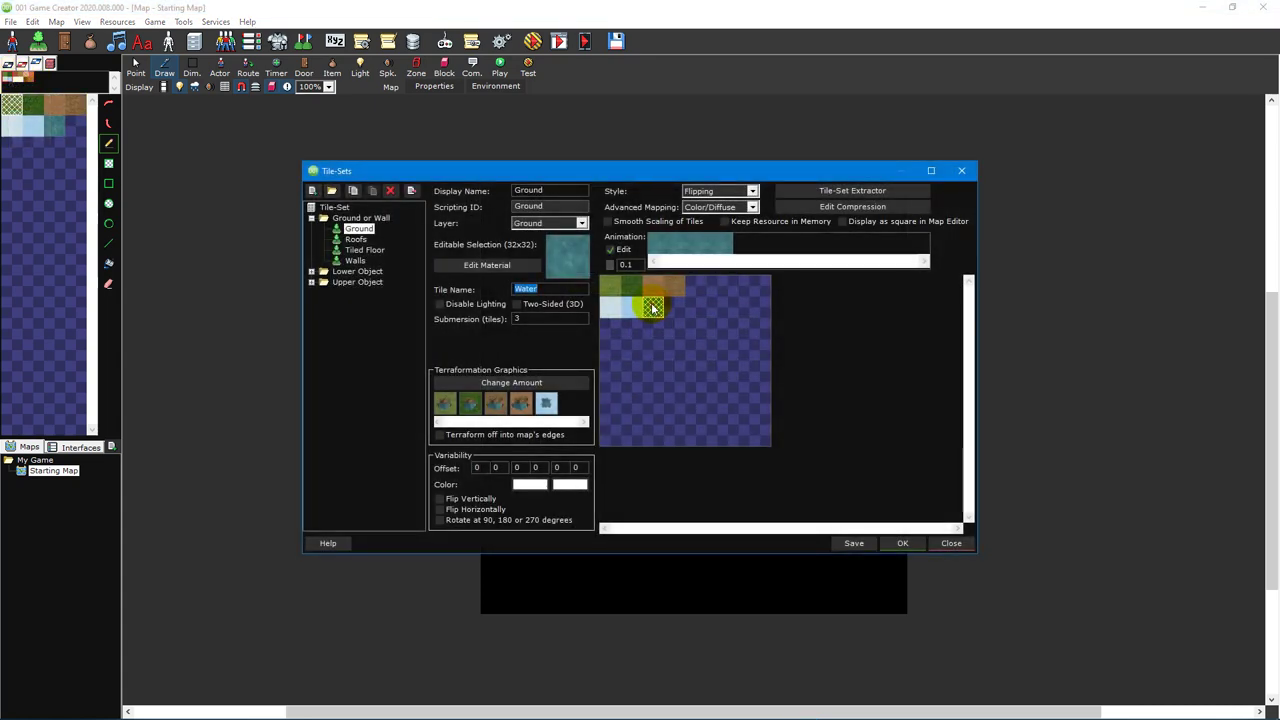
left_click(652, 308)
left_click(652, 308)
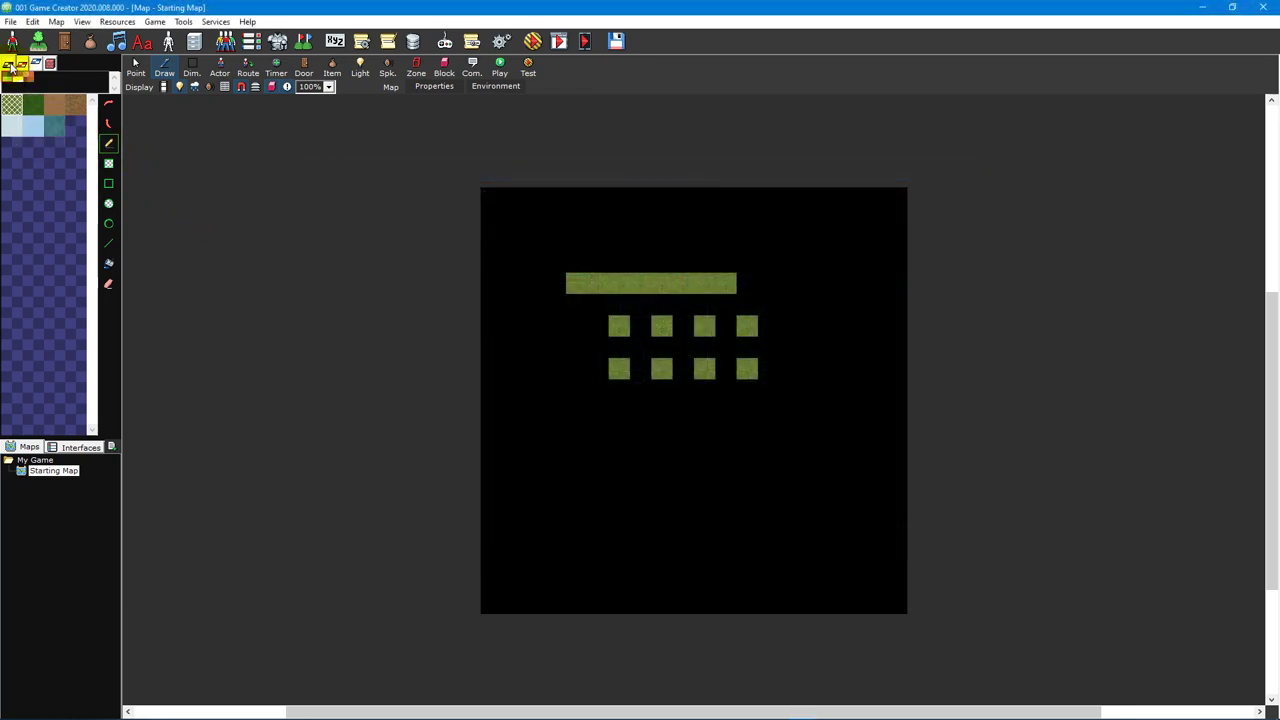
- Browse the available tiles of the lower object, upper object and wall layers
left_click(22, 64)
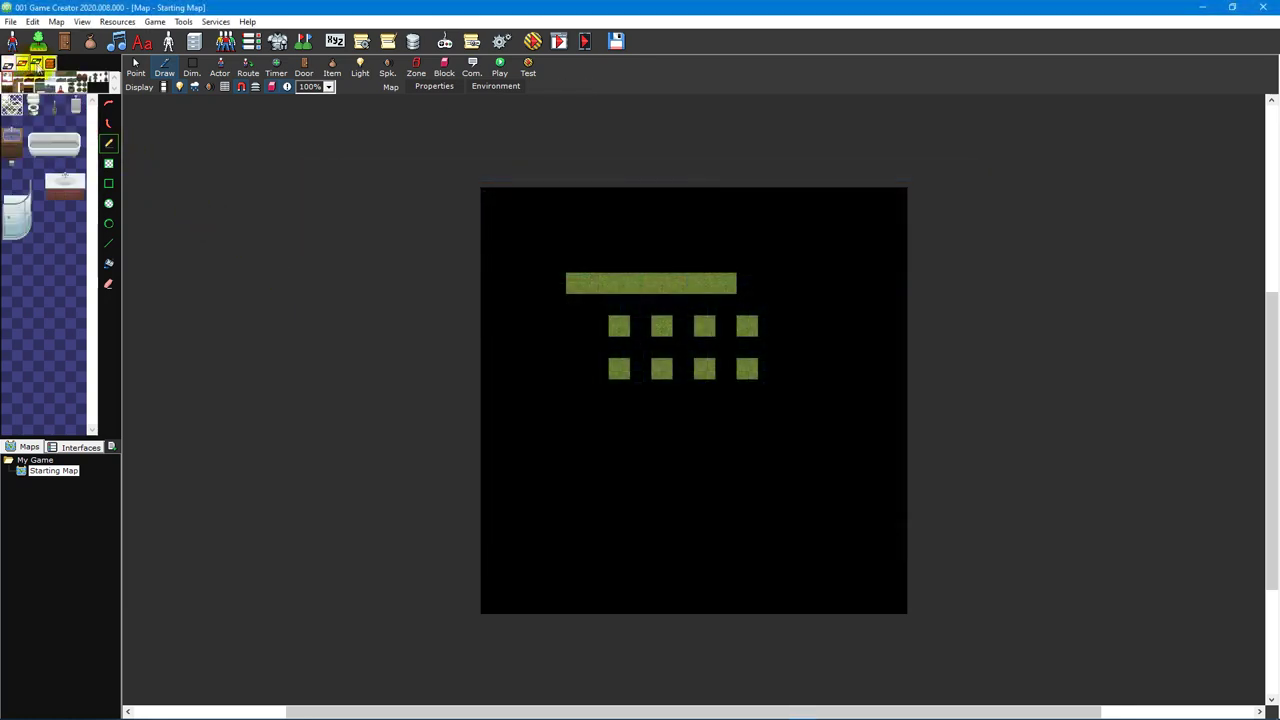
left_click(37, 64)
left_click(50, 64)
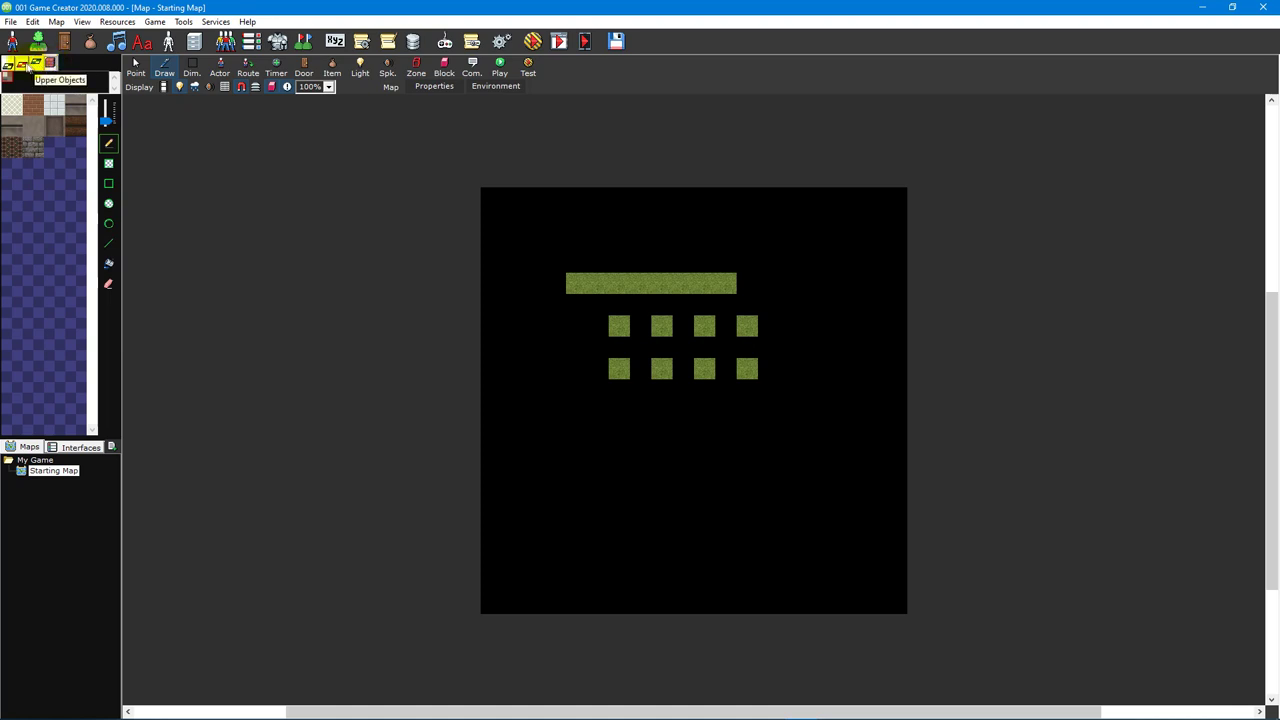
- Paint an L-shaped light brown dirt path around the grass tiles and a horizontal brick wall below it
left_click(8, 64)
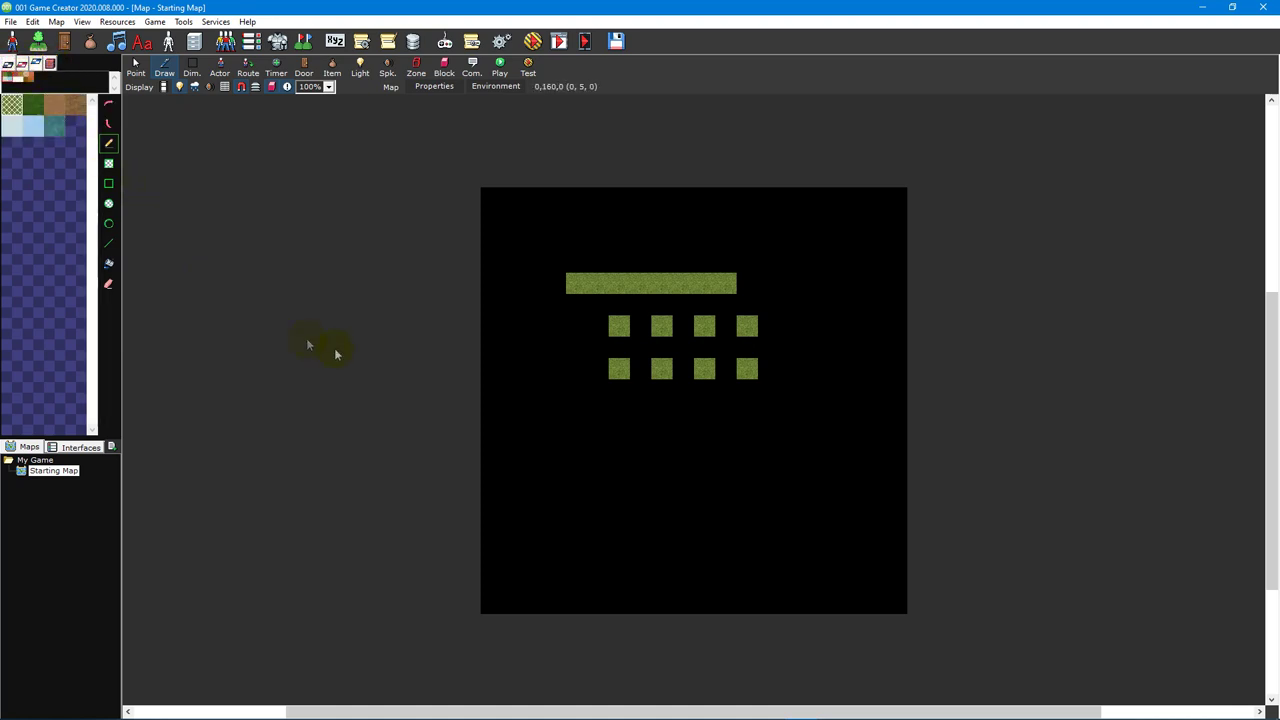
left_click(54, 104)
mouse_move(574, 325)
left_mouse_down()
mouse_move(576, 420)
mouse_move(729, 418)
left_mouse_up()
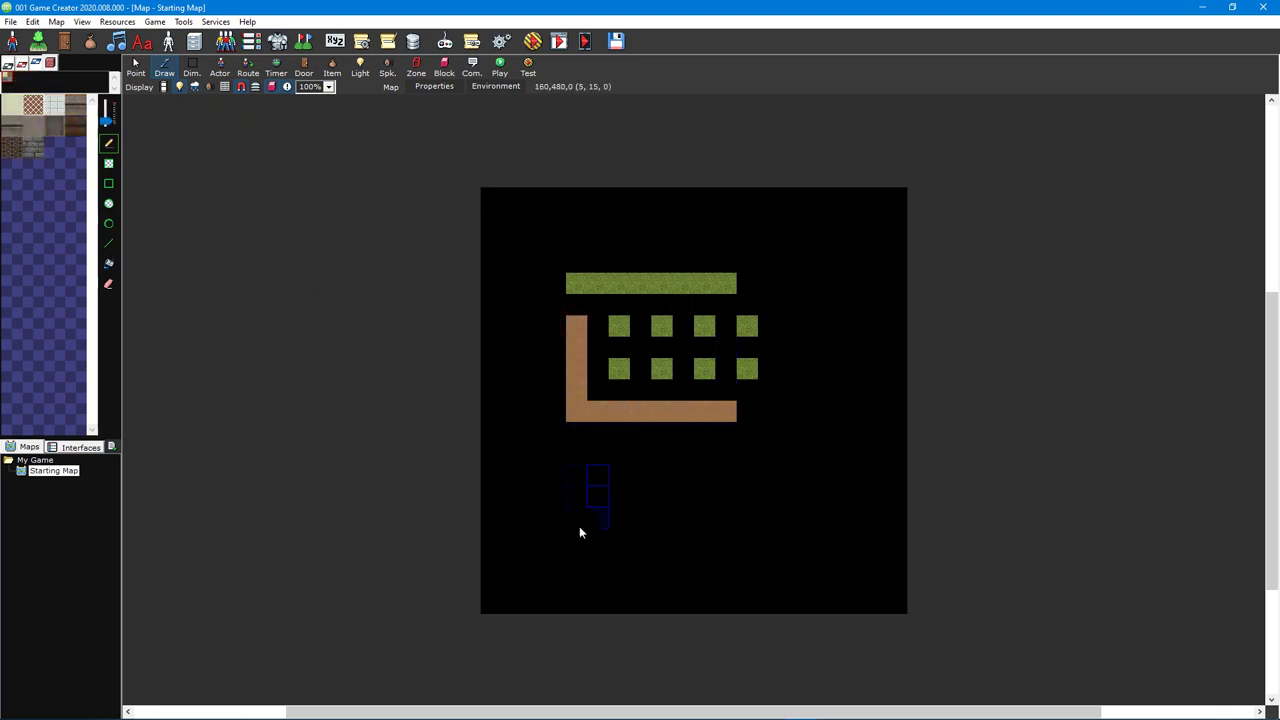
left_click_drag(579, 526, 759, 526)
- Place an evergreen tree from the Environment lower objects to the right of the grass tiles
left_click(22, 63)
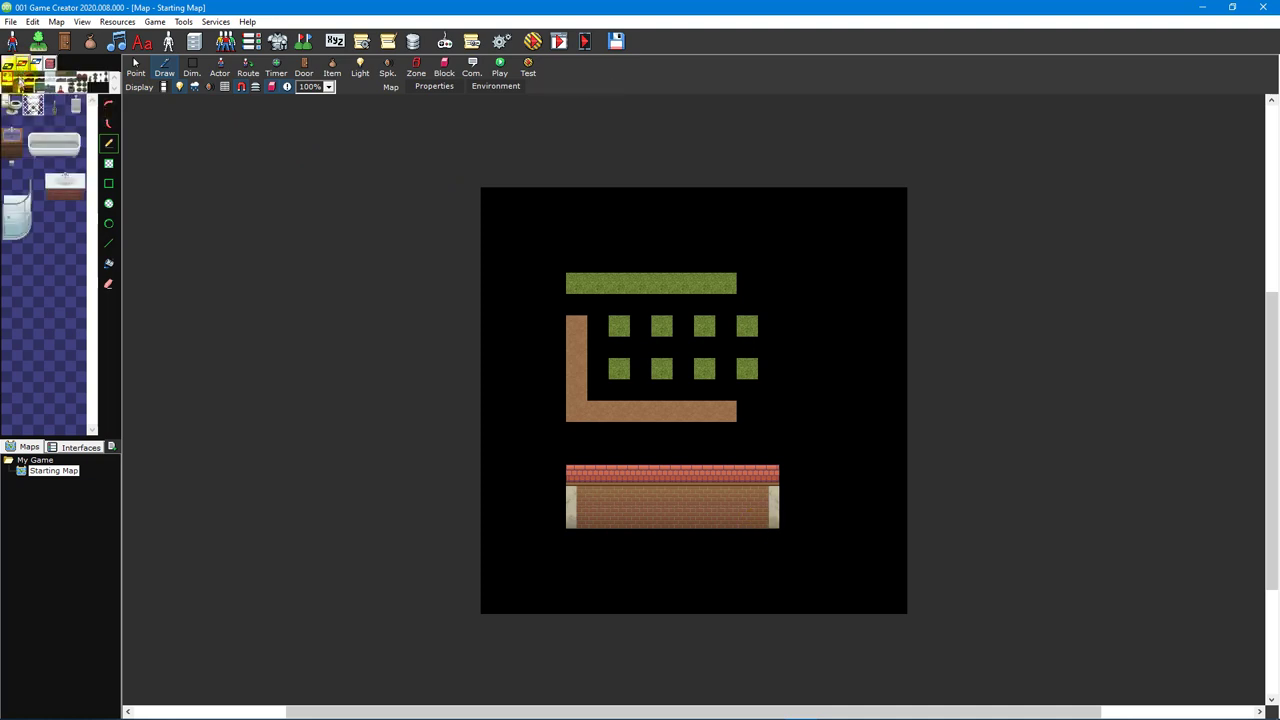
left_click(100, 80)
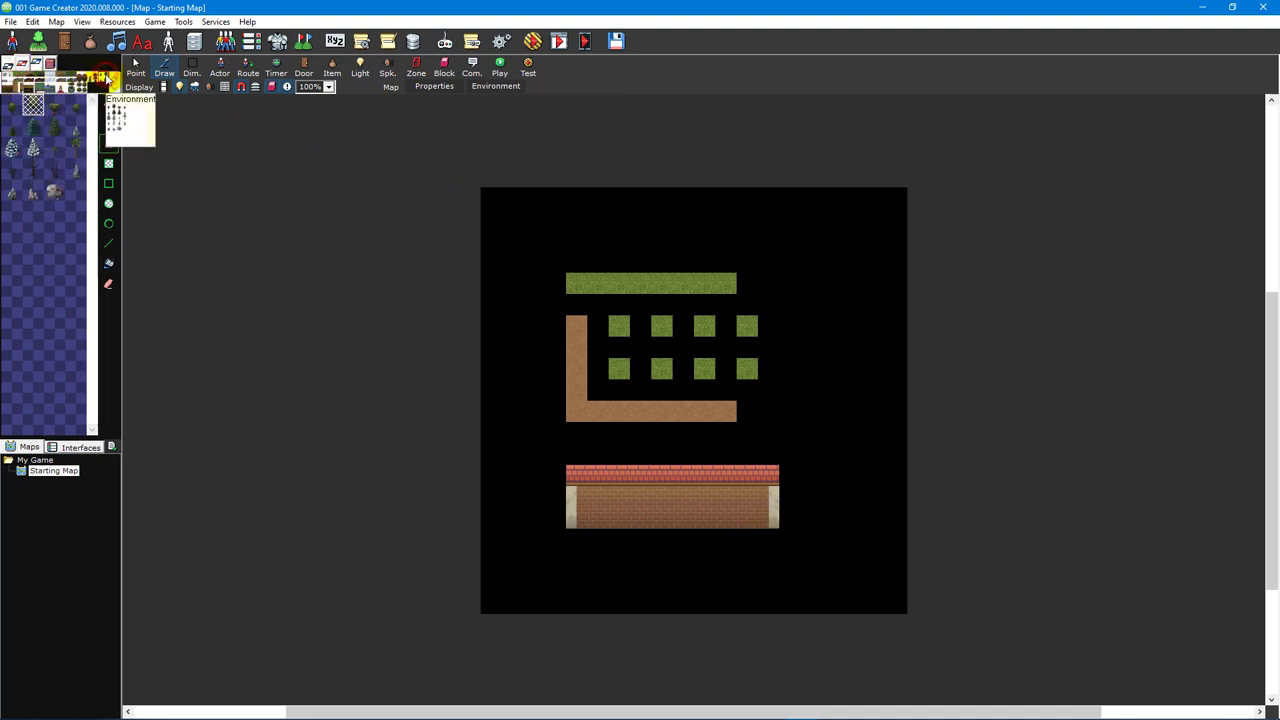
left_click(57, 125)
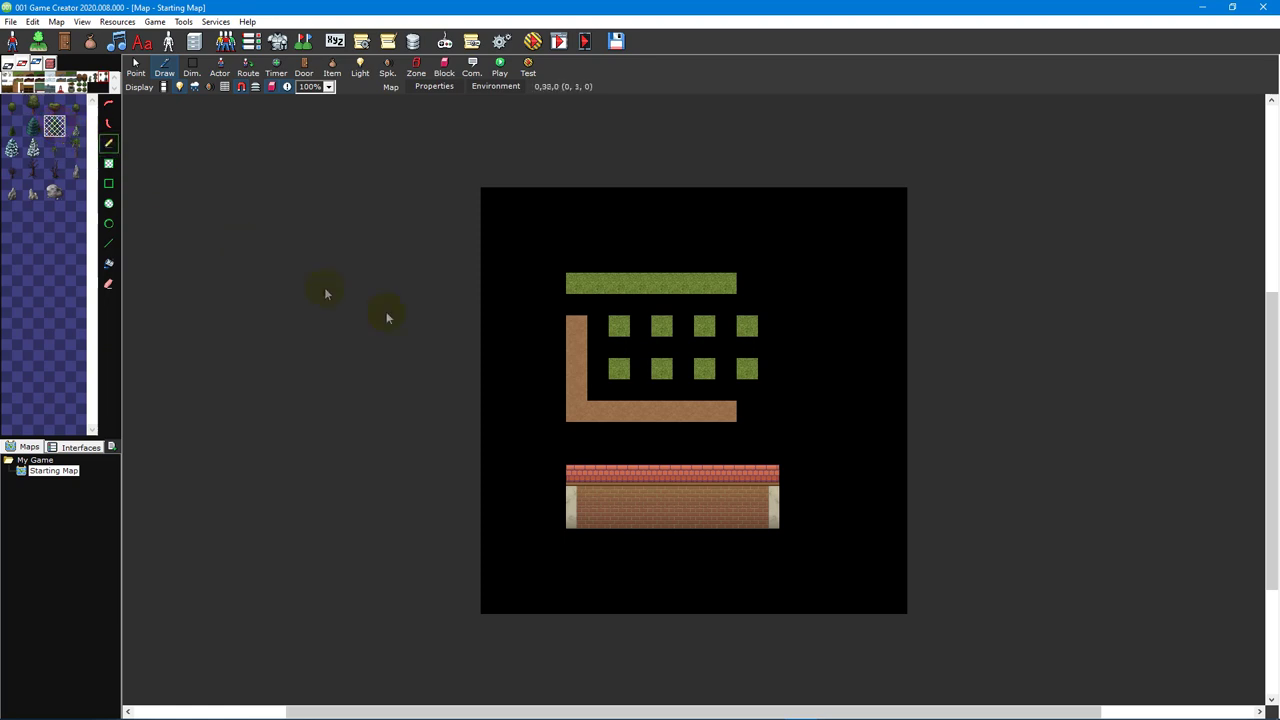
left_click(805, 354)
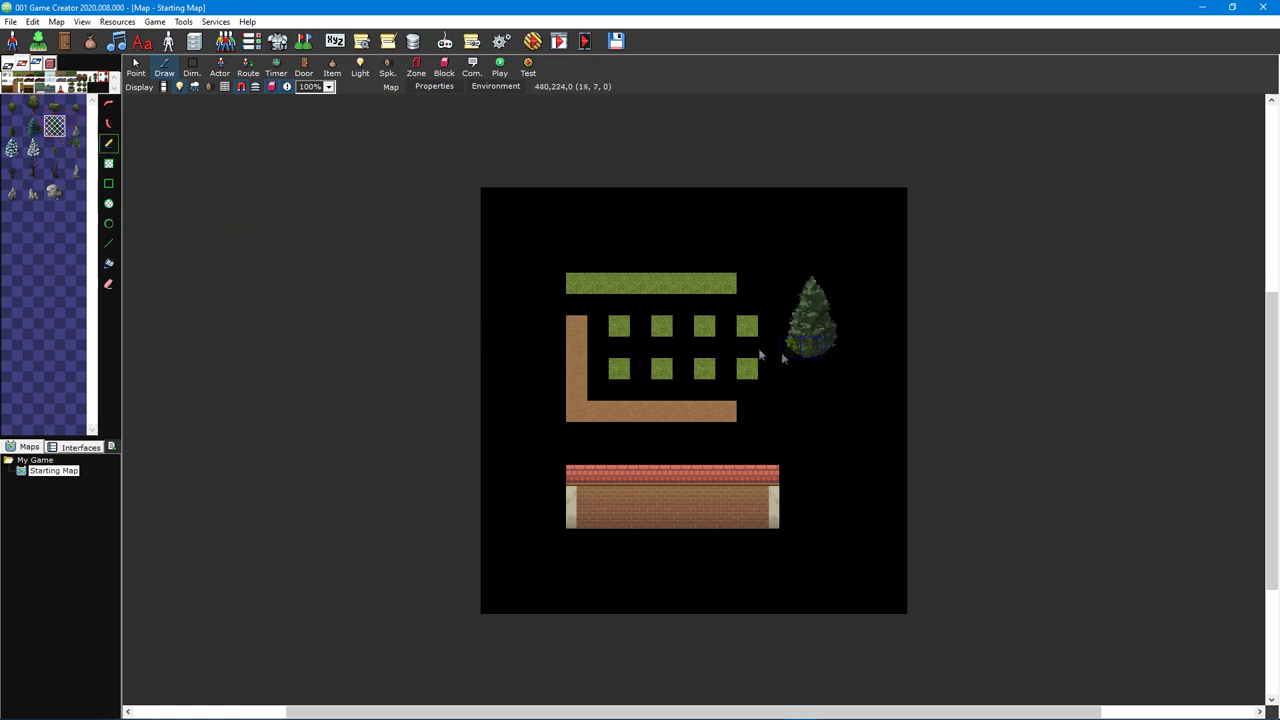
- Place the wooden table from the Furniture 1 set below the tree and inspect a furniture tile's collision rectangle
left_click(27, 87)
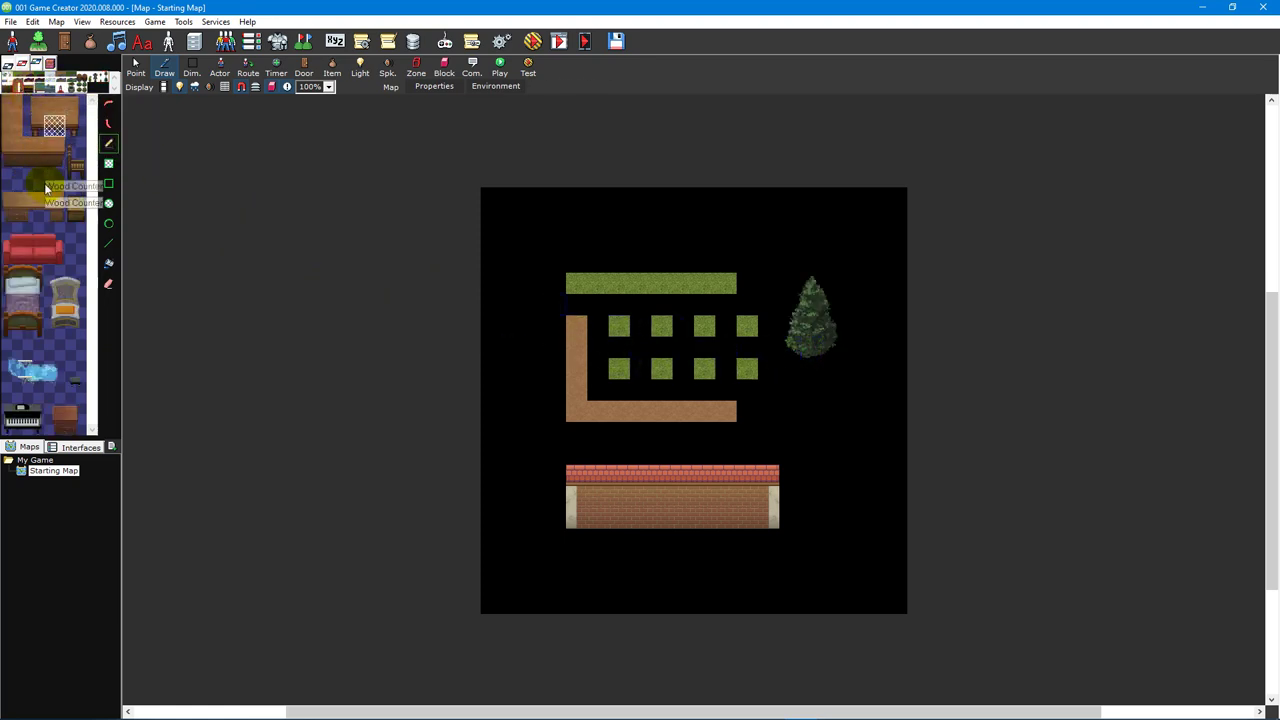
left_click(59, 125)
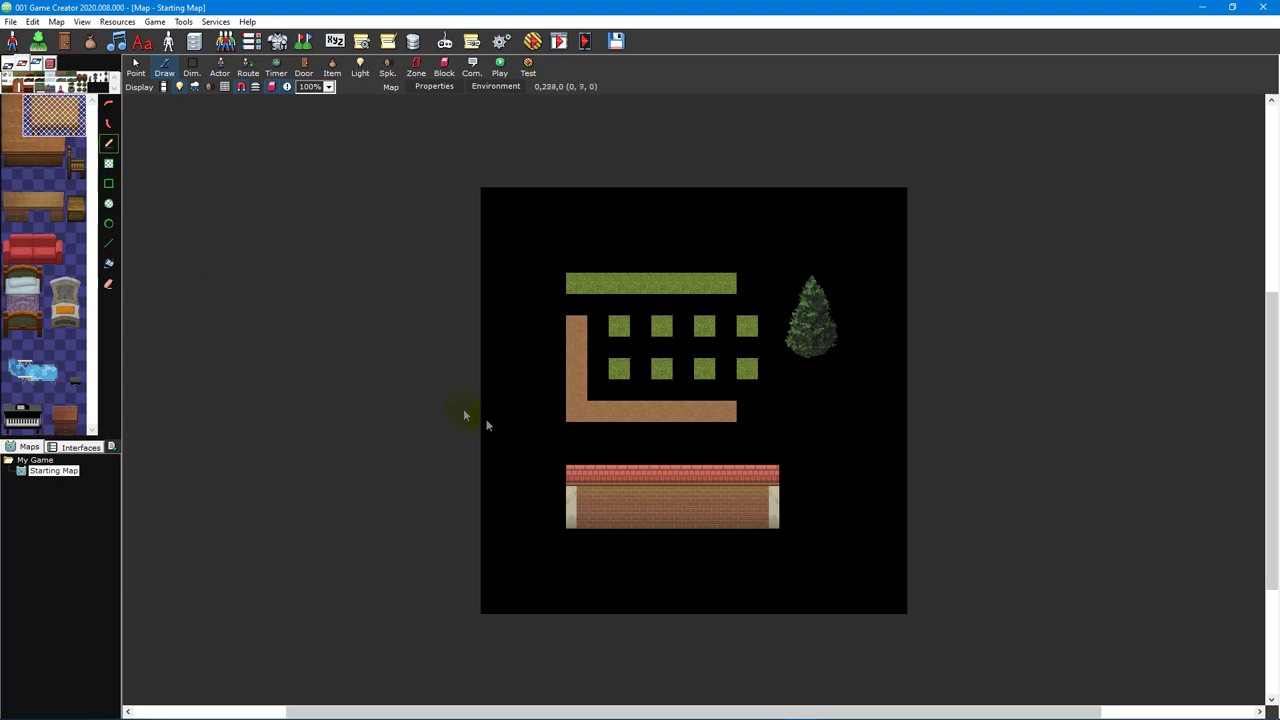
left_click(795, 396)
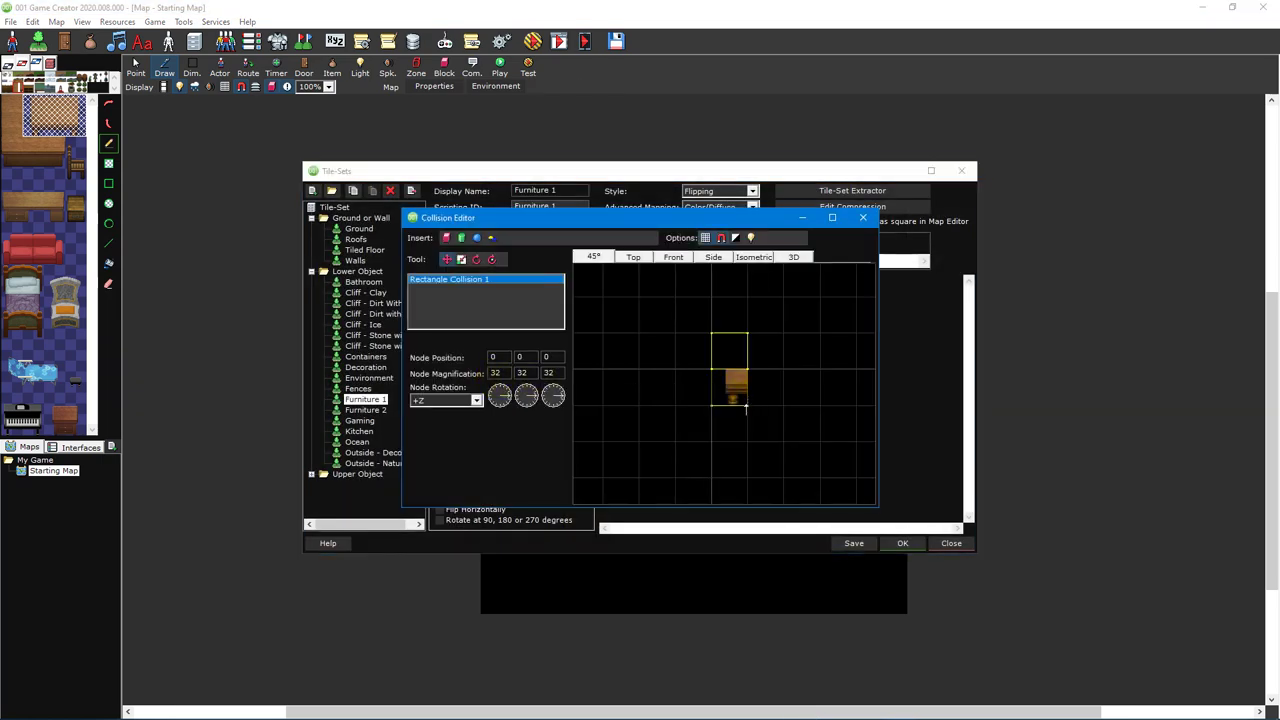
mouse_move(745, 408)
left_mouse_down()
mouse_move(722, 408)
mouse_move(747, 409)
left_mouse_up()
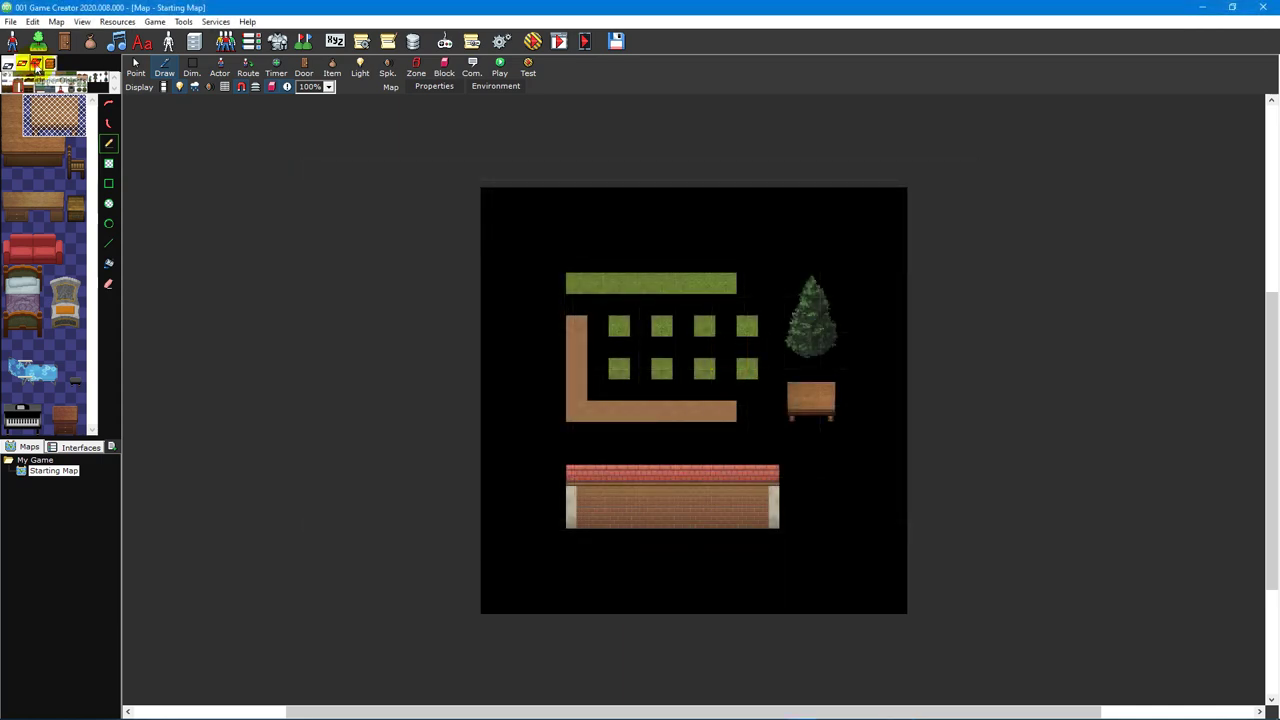
- Place a small decoration from the upper objects' Decorations set on top of the wooden table
left_click(36, 64)
mouse_move(20, 85)
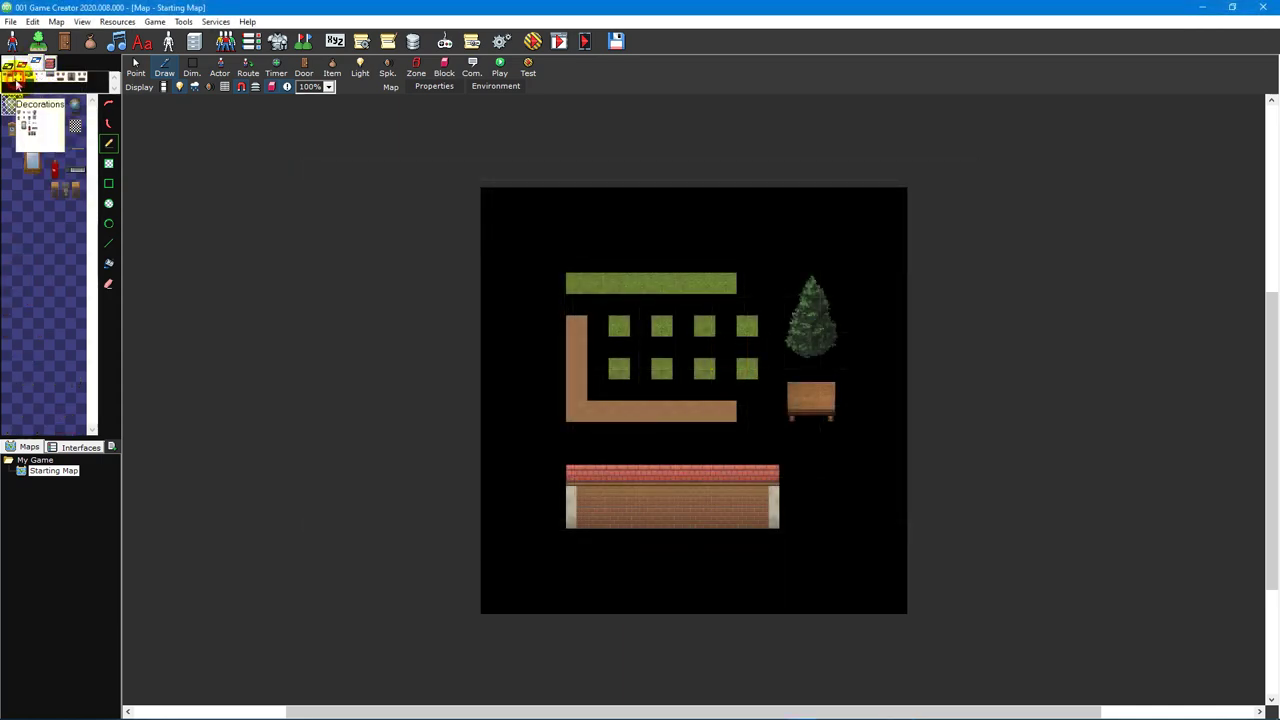
left_click(33, 104)
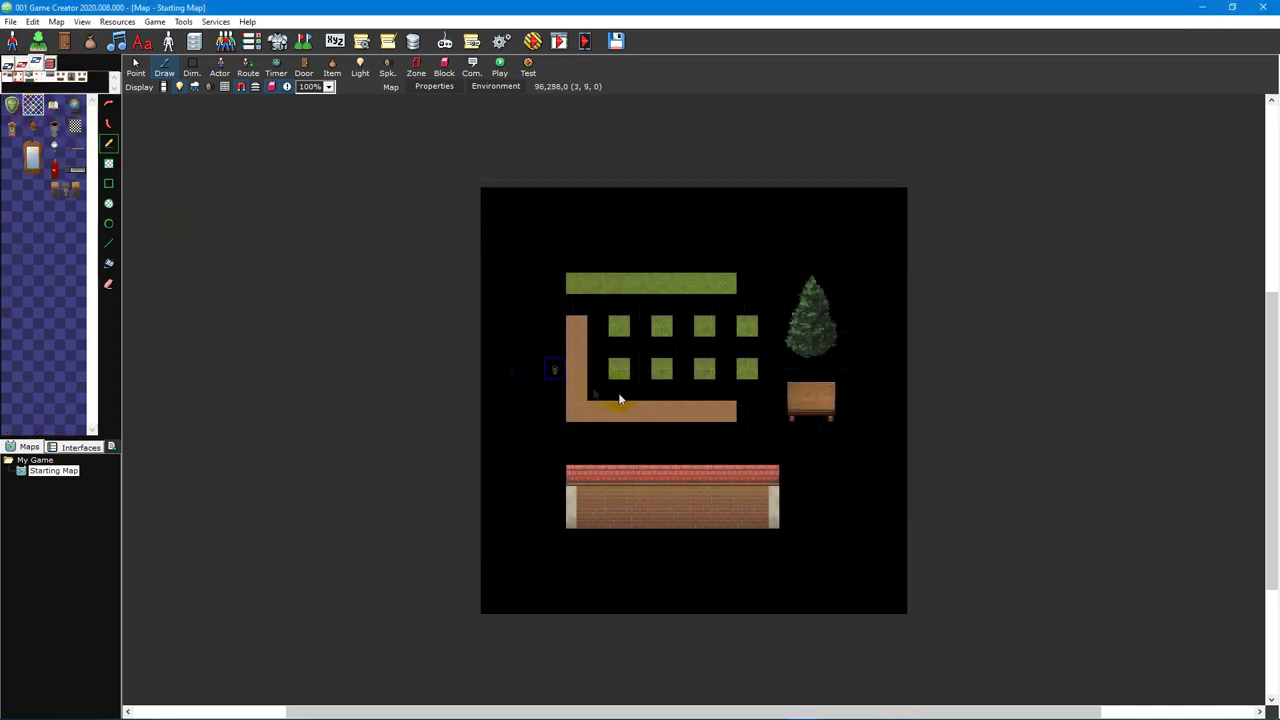
left_click(812, 402)
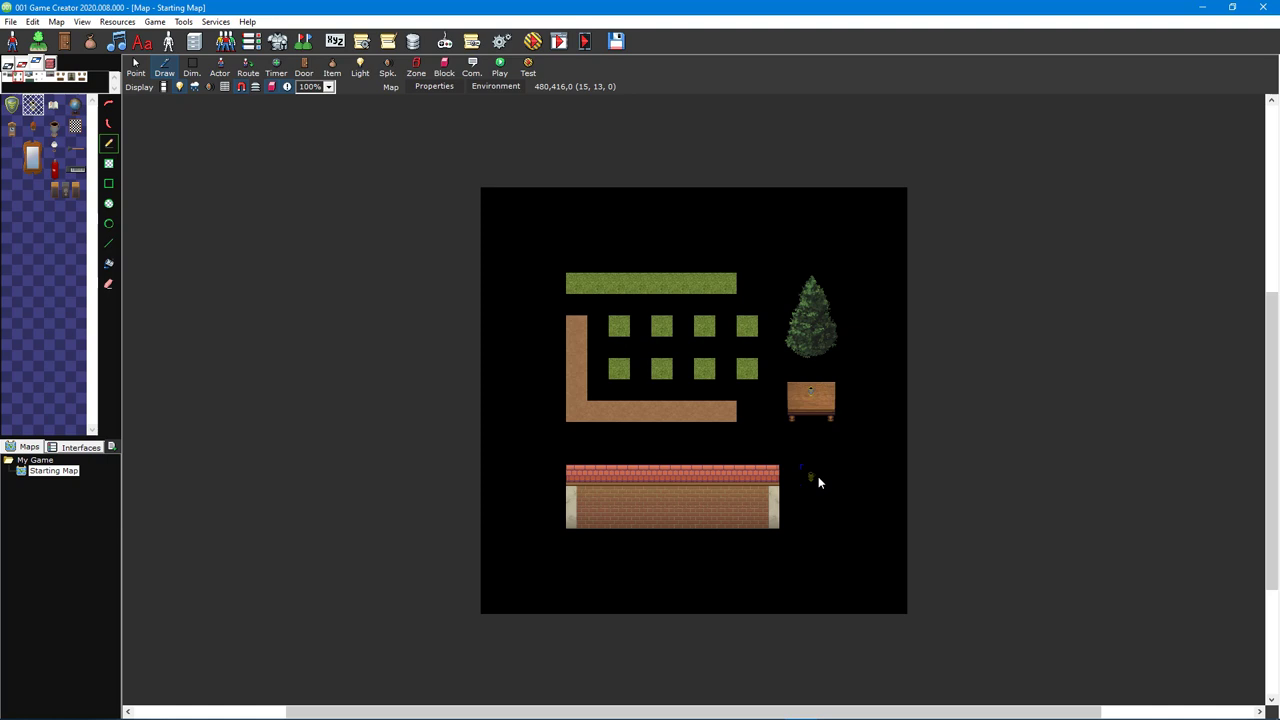
- Extend the brick wall down both ends and across the bottom to enclose a rectangular room
left_click(36, 62)
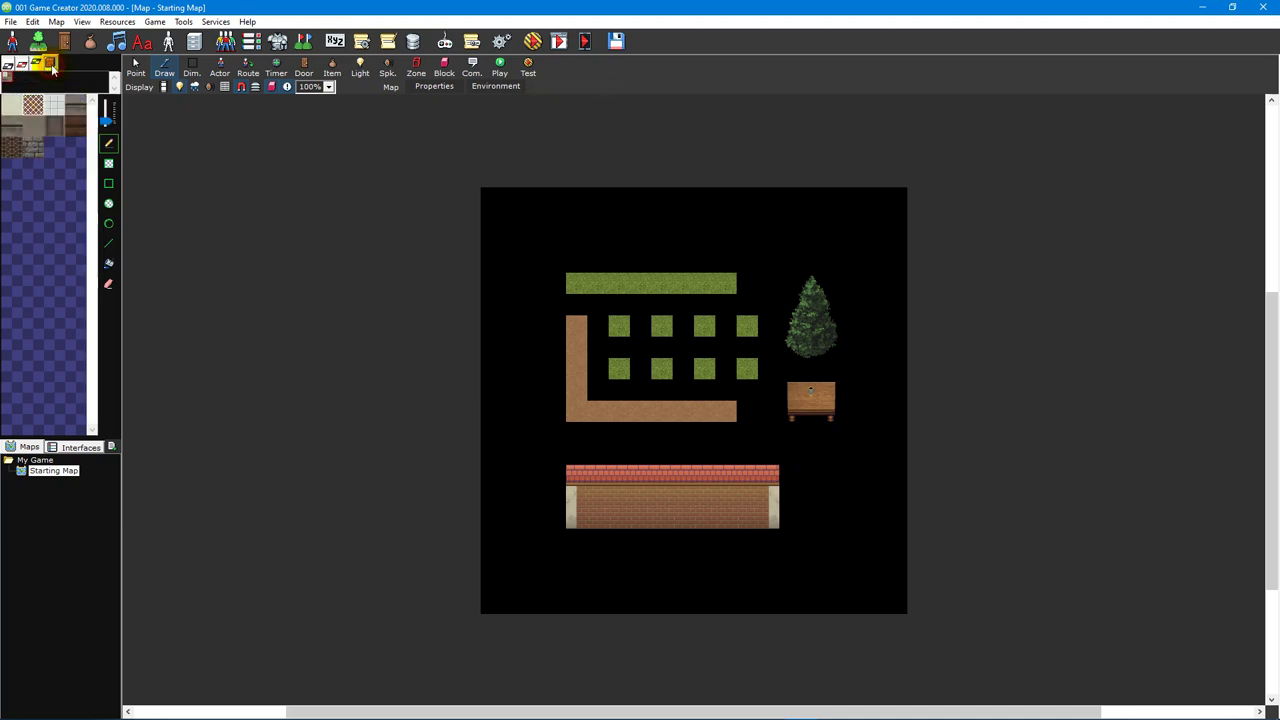
left_click(582, 508)
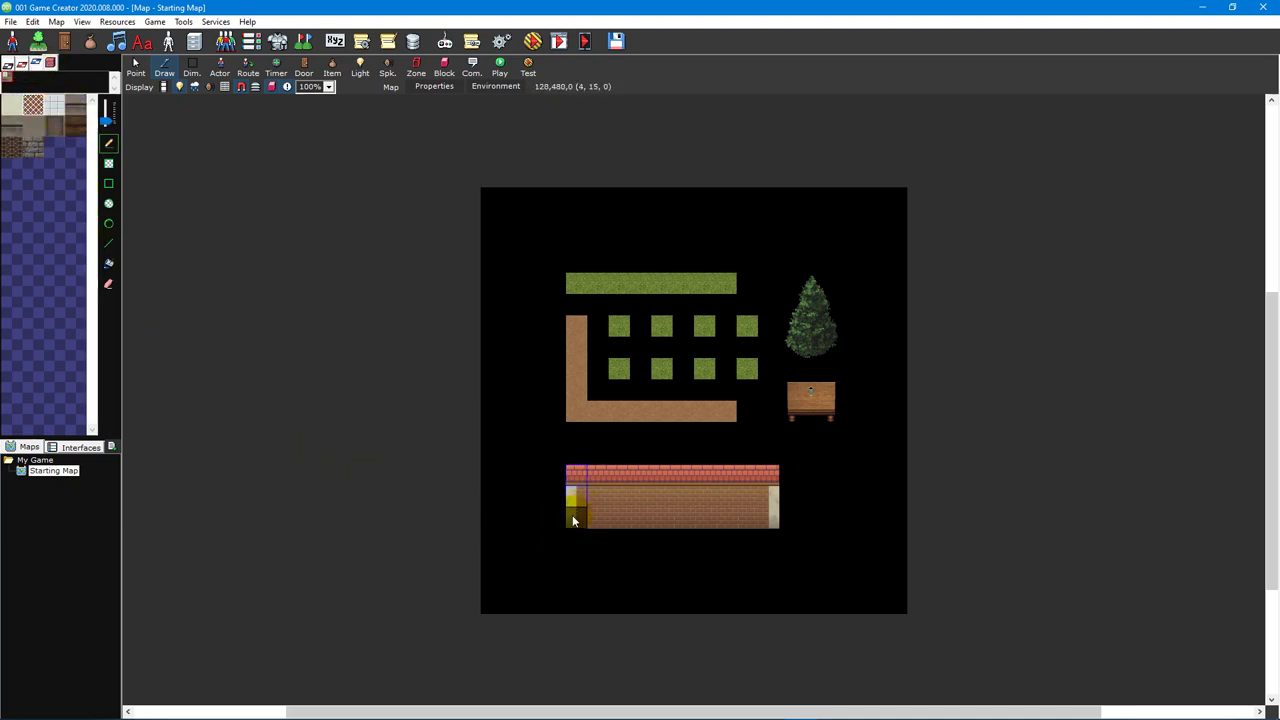
left_click(583, 523)
mouse_move(584, 553)
left_mouse_down()
mouse_move(585, 585)
mouse_move(620, 603)
mouse_move(723, 604)
mouse_move(770, 597)
mouse_move(771, 534)
left_mouse_up()
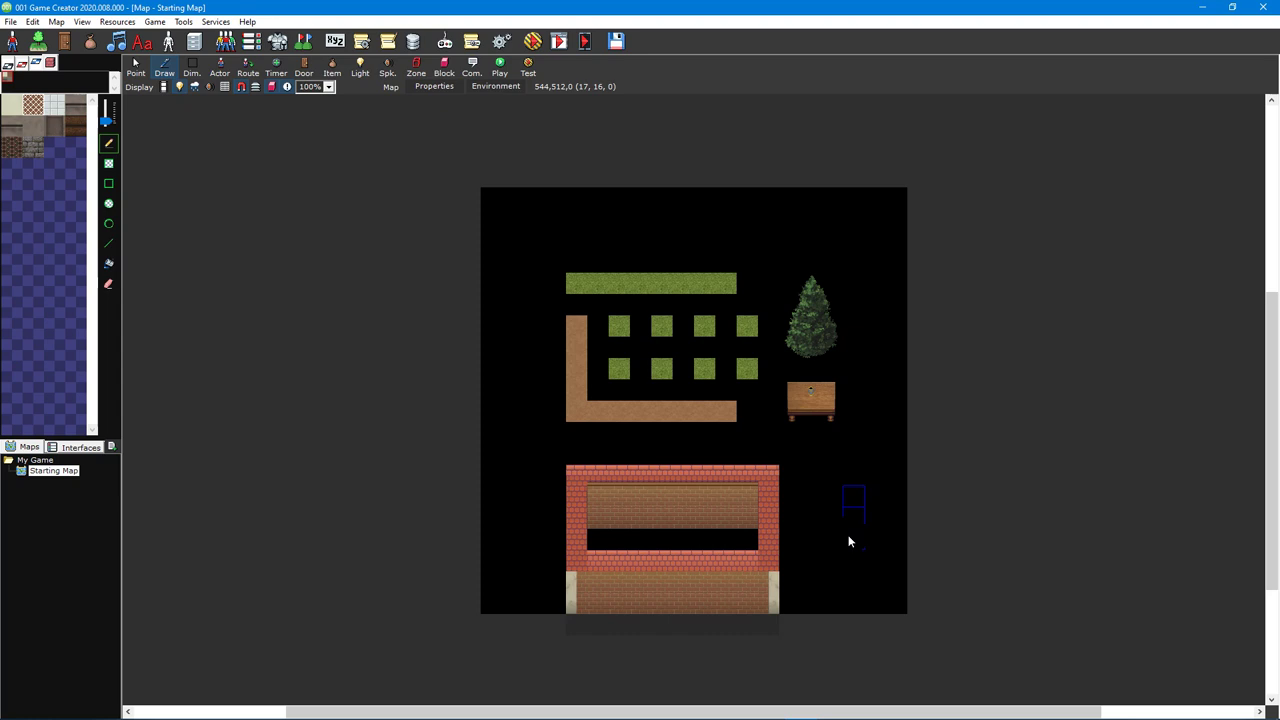
- Place a single short wall block right of the room, raise the wall height, and add a taller block beside it
left_click(829, 541)
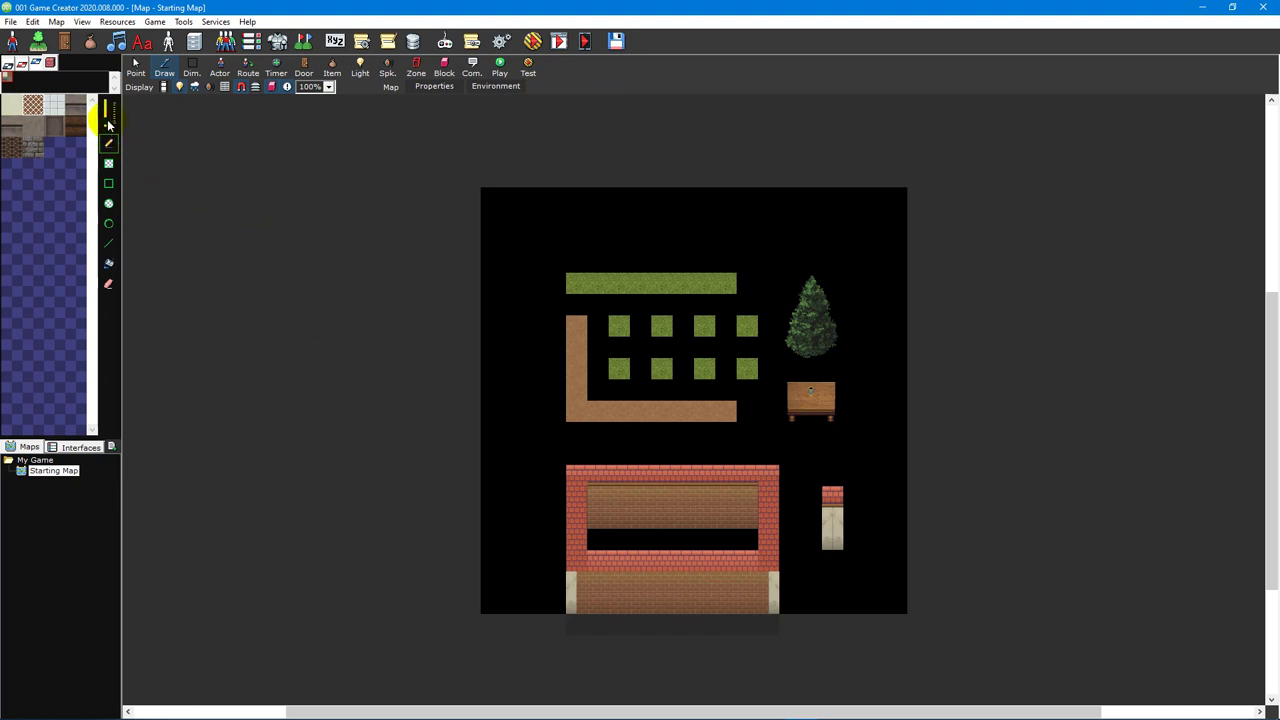
left_click_drag(106, 123, 105, 109)
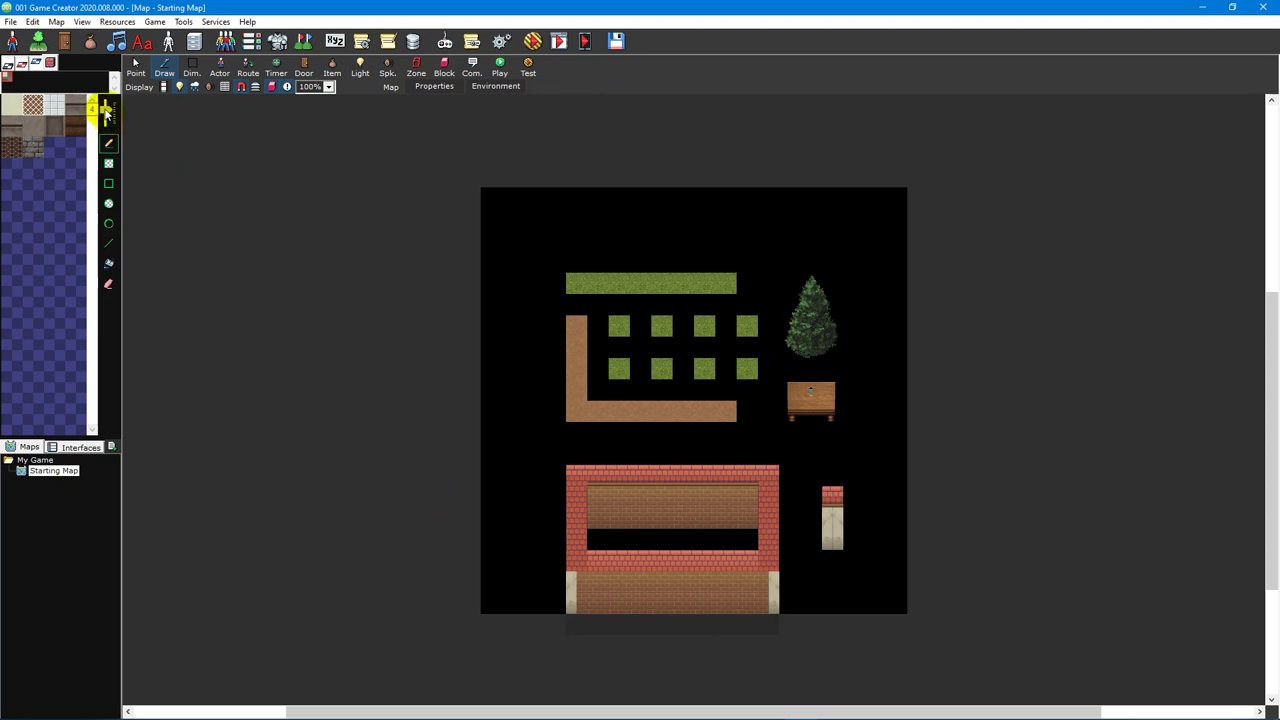
left_click(869, 536)
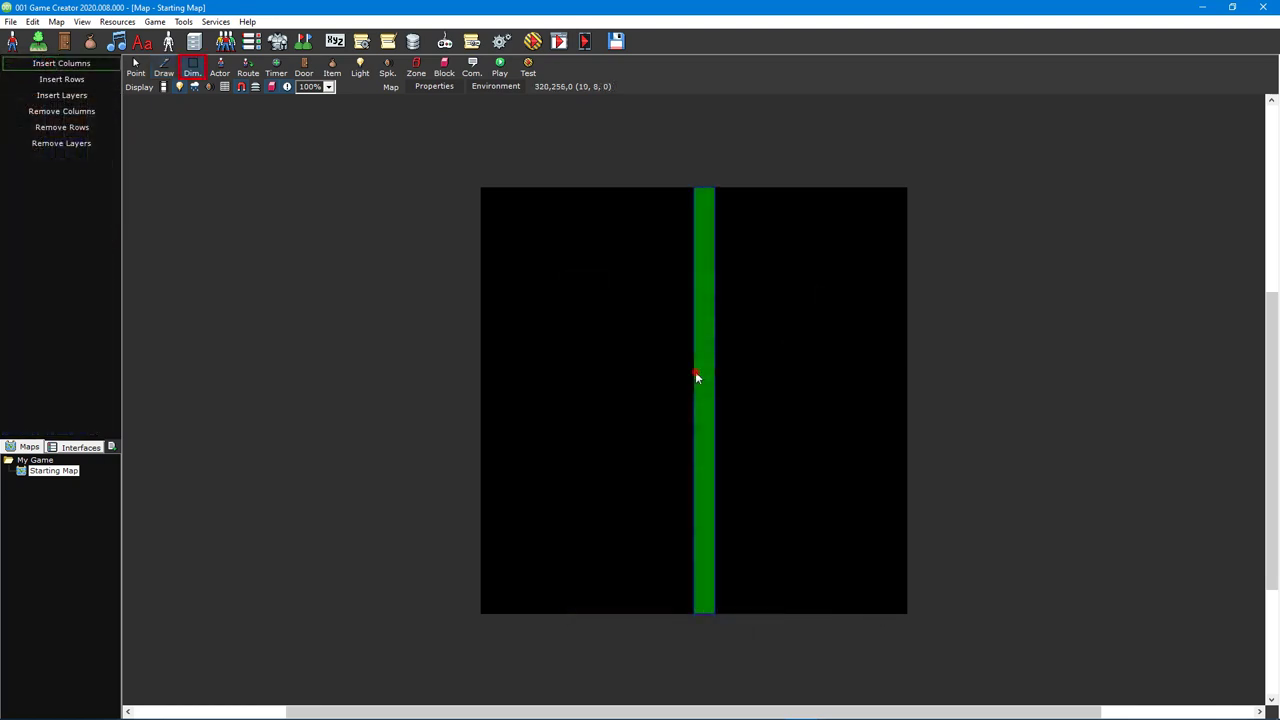
- Insert four columns in the middle of the map and remove one column at the same place
left_click(697, 377)
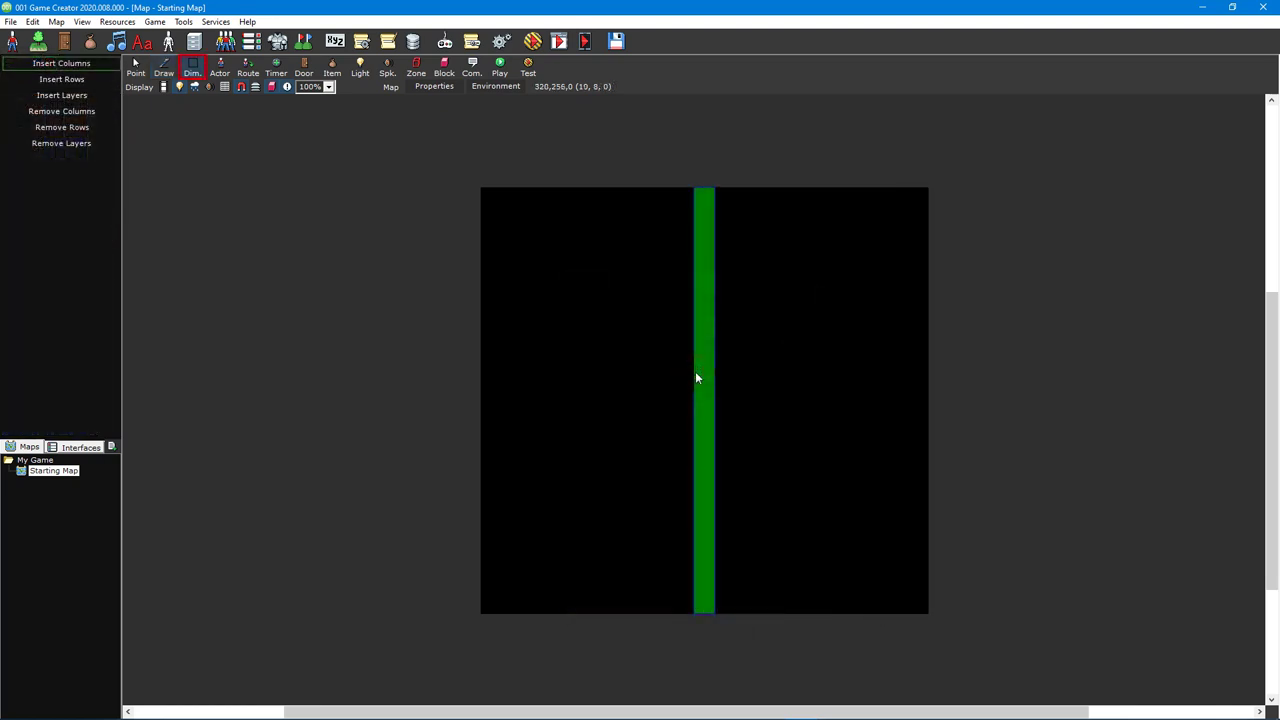
left_click(697, 377)
left_click(697, 377)
left_click(695, 377)
left_click(61, 111)
left_click(705, 404)
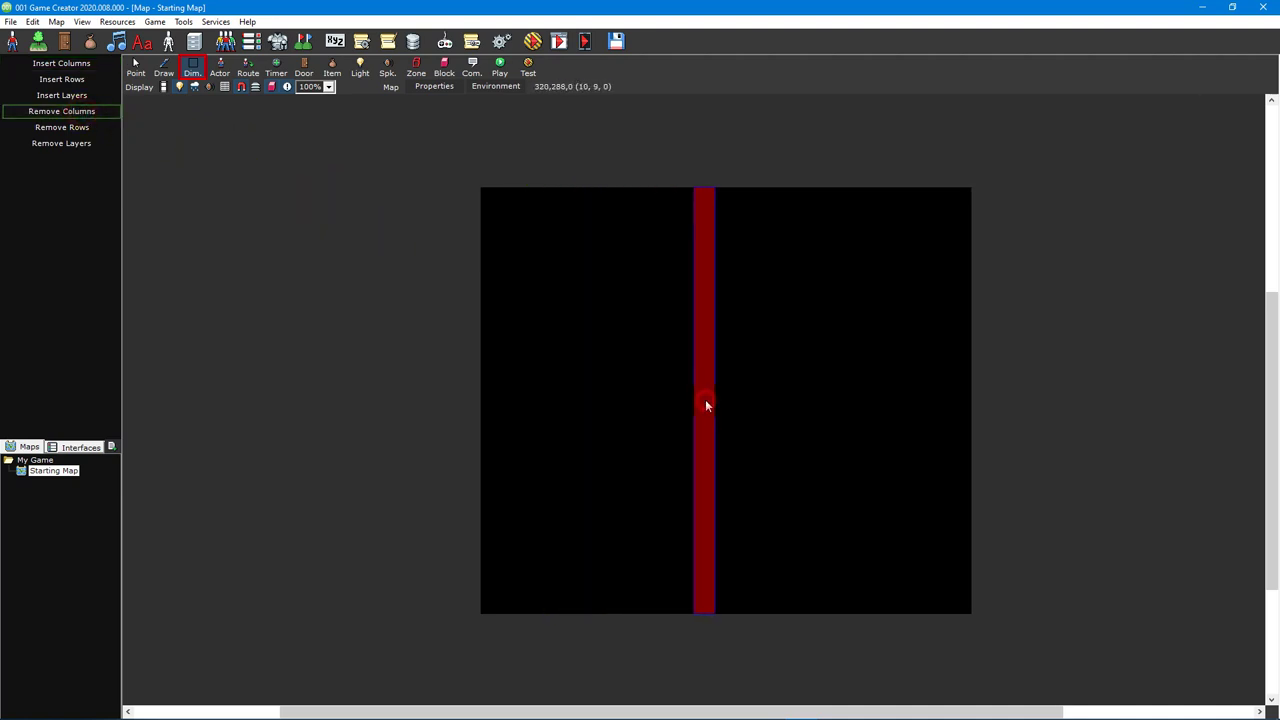
- Remove three more columns from the middle of the map
left_click(705, 404)
left_click(705, 404)
left_click(705, 404)
left_click(255, 163)
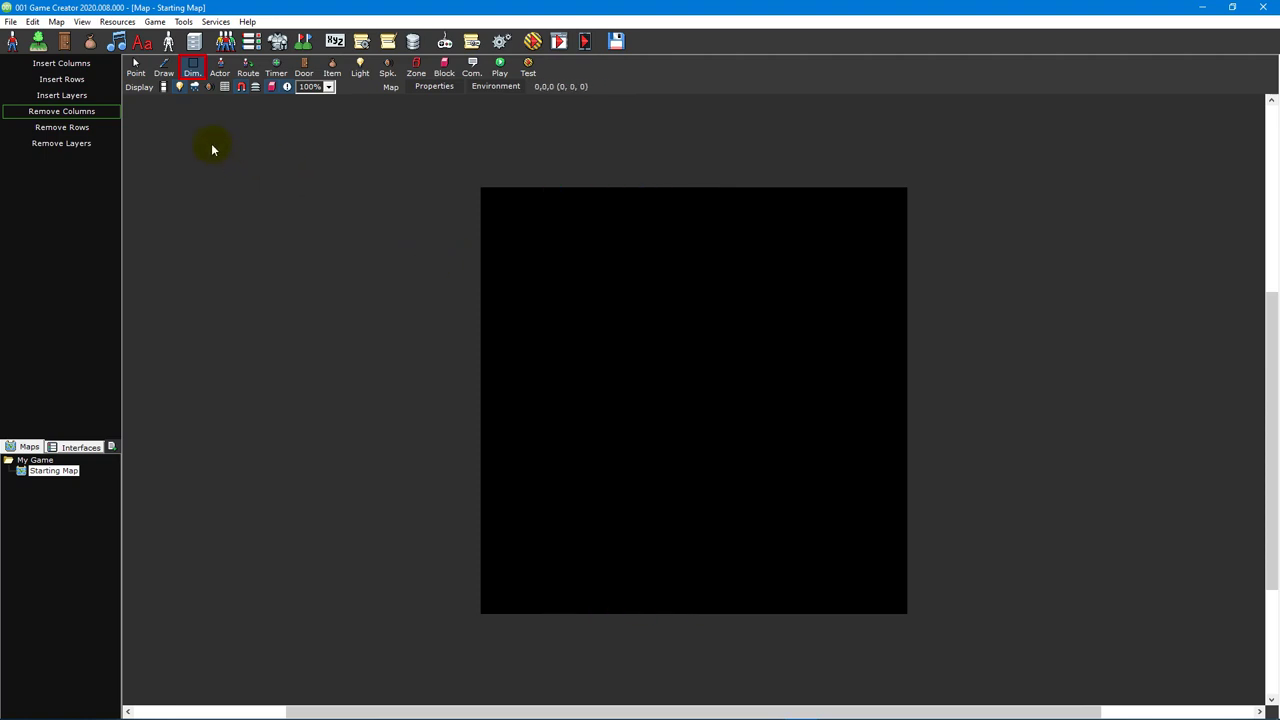
- Stretch the map from its lower-right corner to about 24 by 23 tiles, and set its size to 25 by 25 tiles in the map properties
key("Escape")
left_click_drag(907, 612, 991, 677)
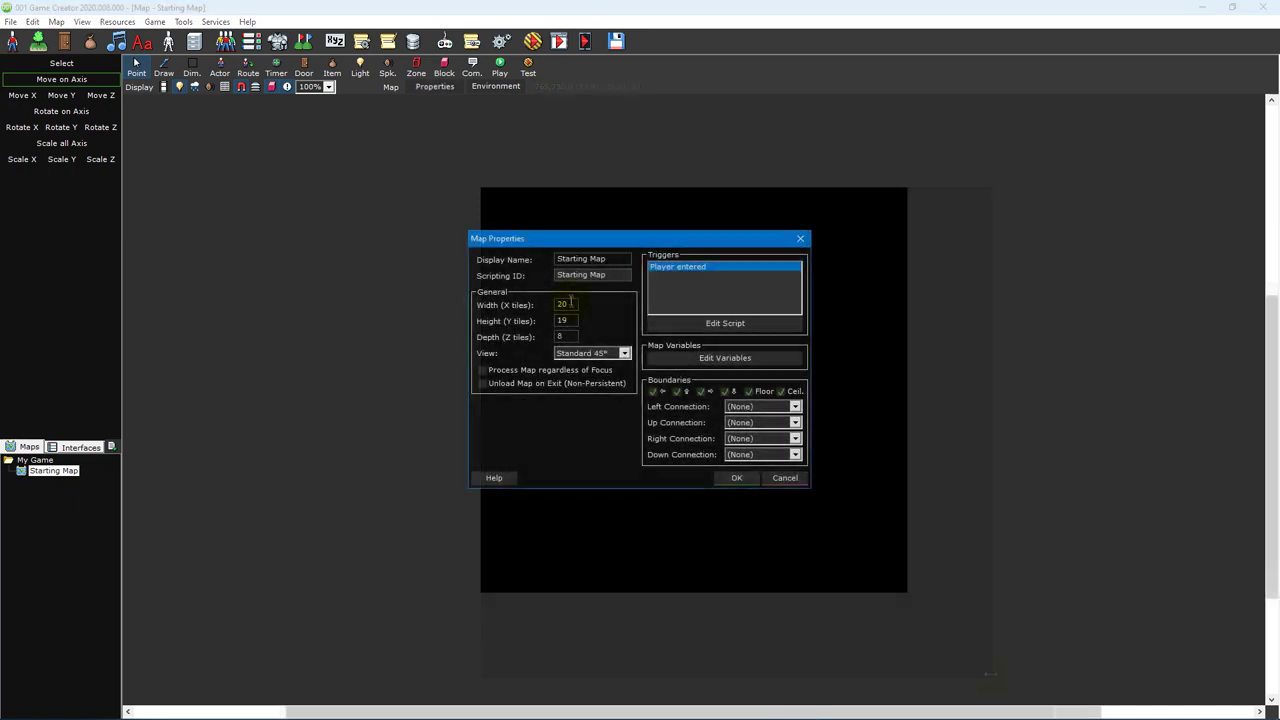
left_click_drag(571, 304, 546, 304)
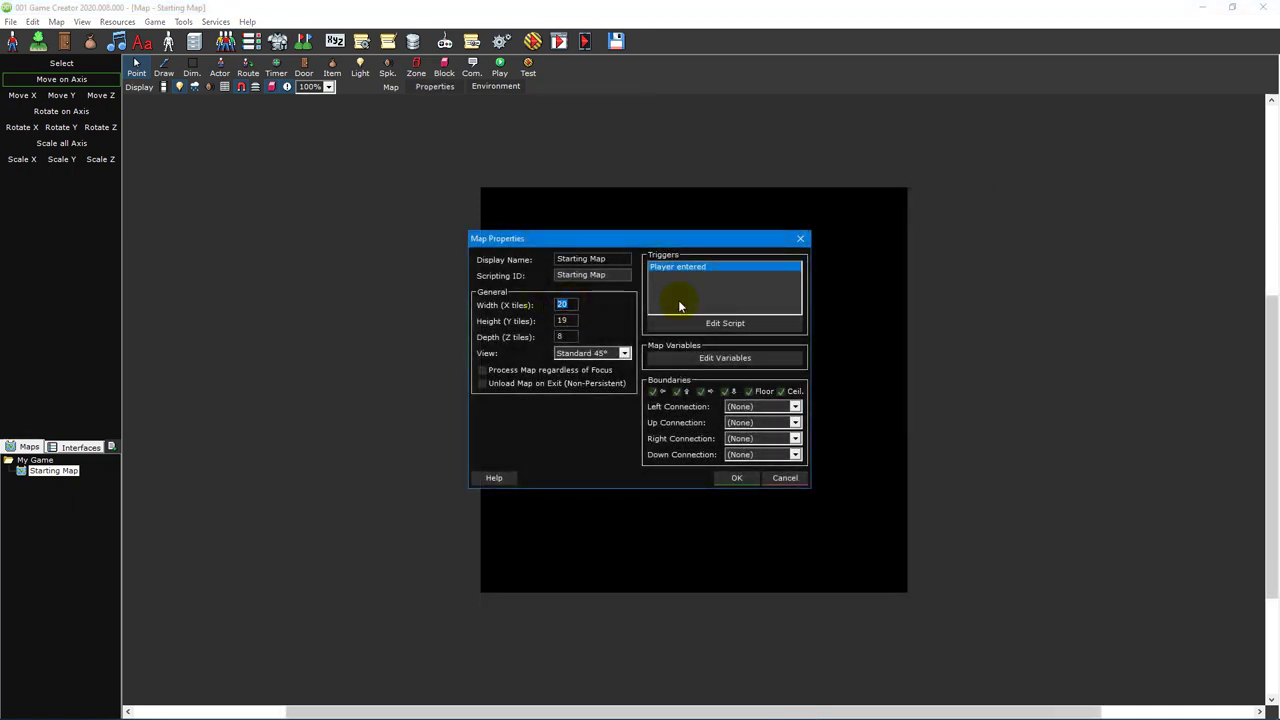
type("25")
left_click(572, 320)
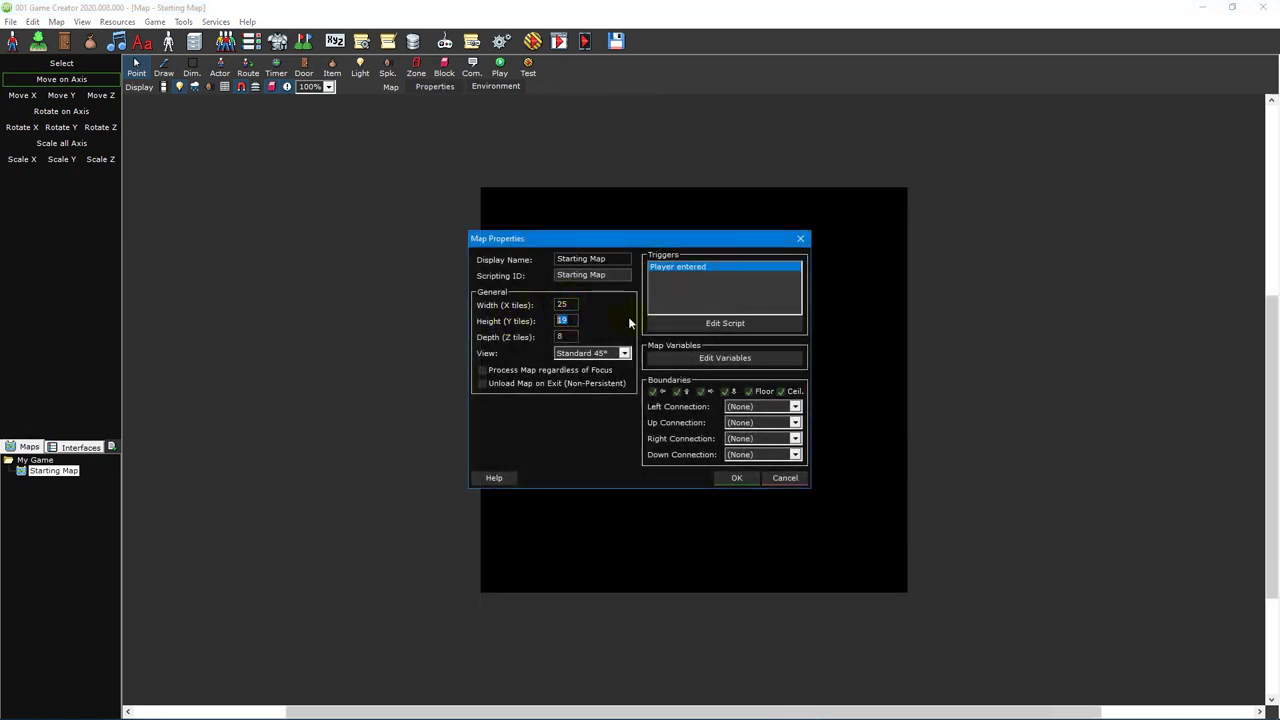
type("20")
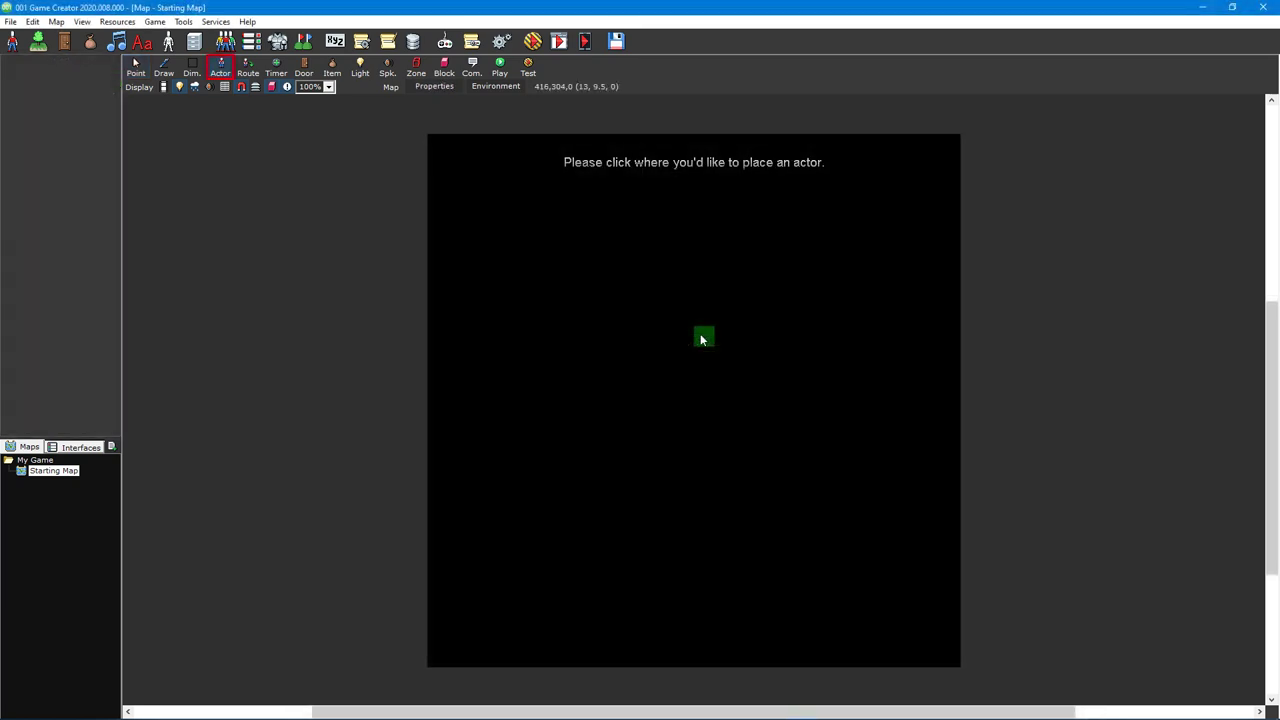
- Place an actor from the Character template at 416, 304 and move it to about 400, 272
left_click(700, 334)
double_click(622, 274)
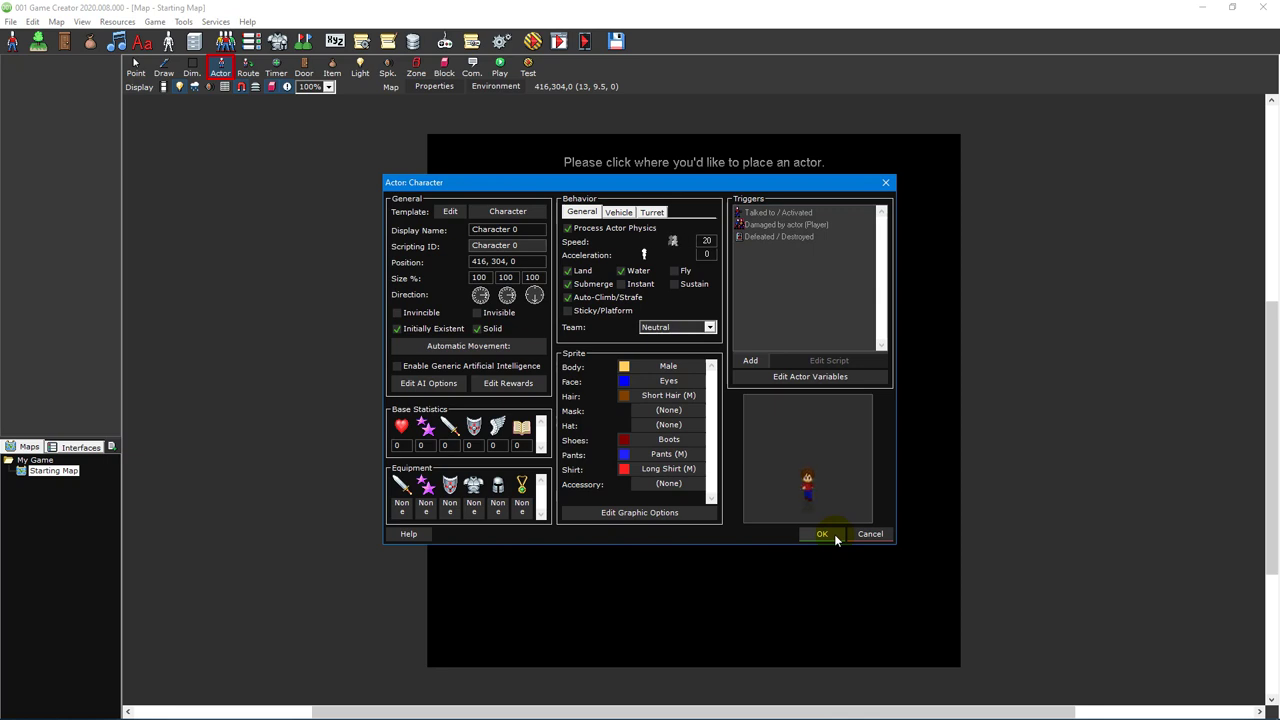
left_click(822, 534)
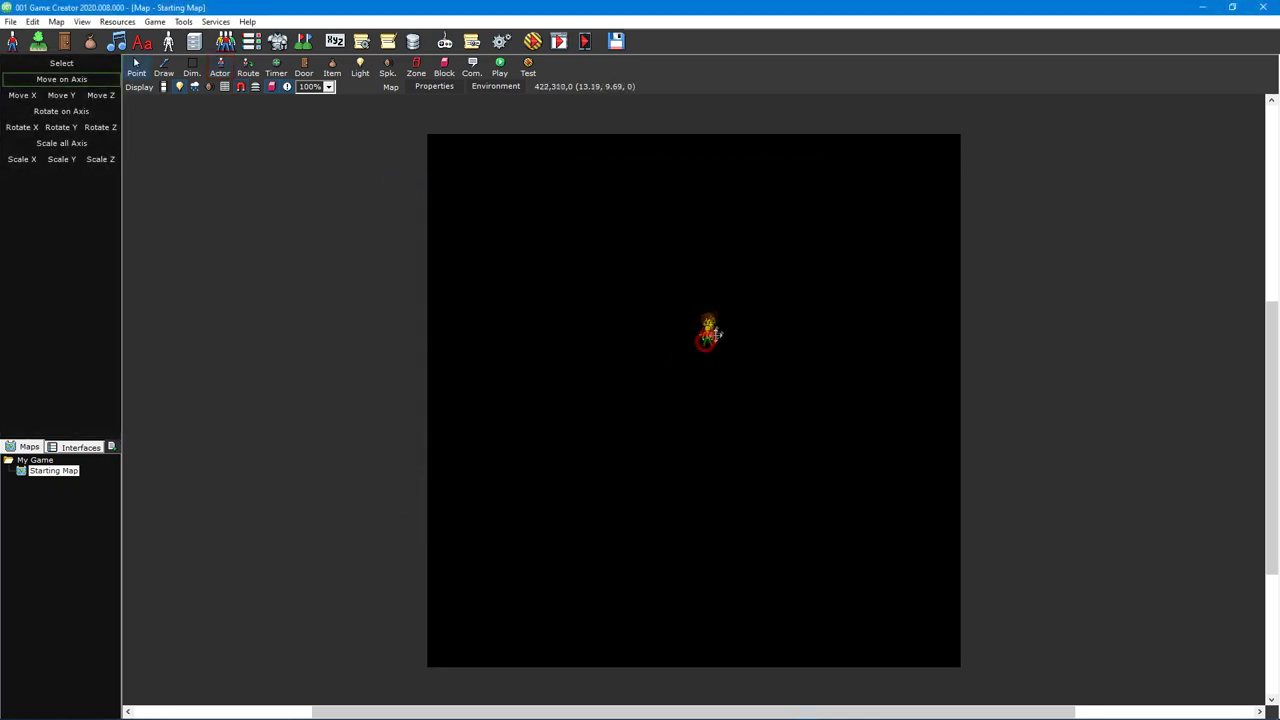
left_click_drag(635, 332, 699, 326)
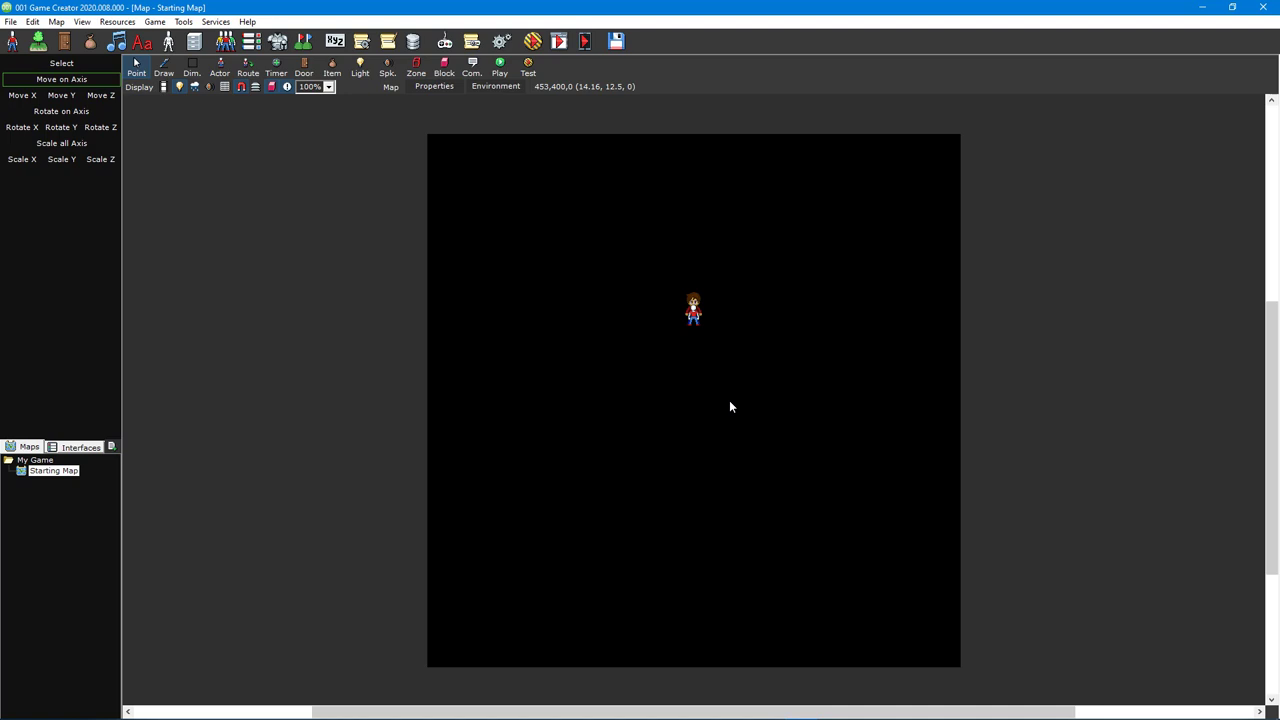
- Start a tile-based route for the character with two moves each diagonally down-left, straight down and diagonally down-right
key("r")
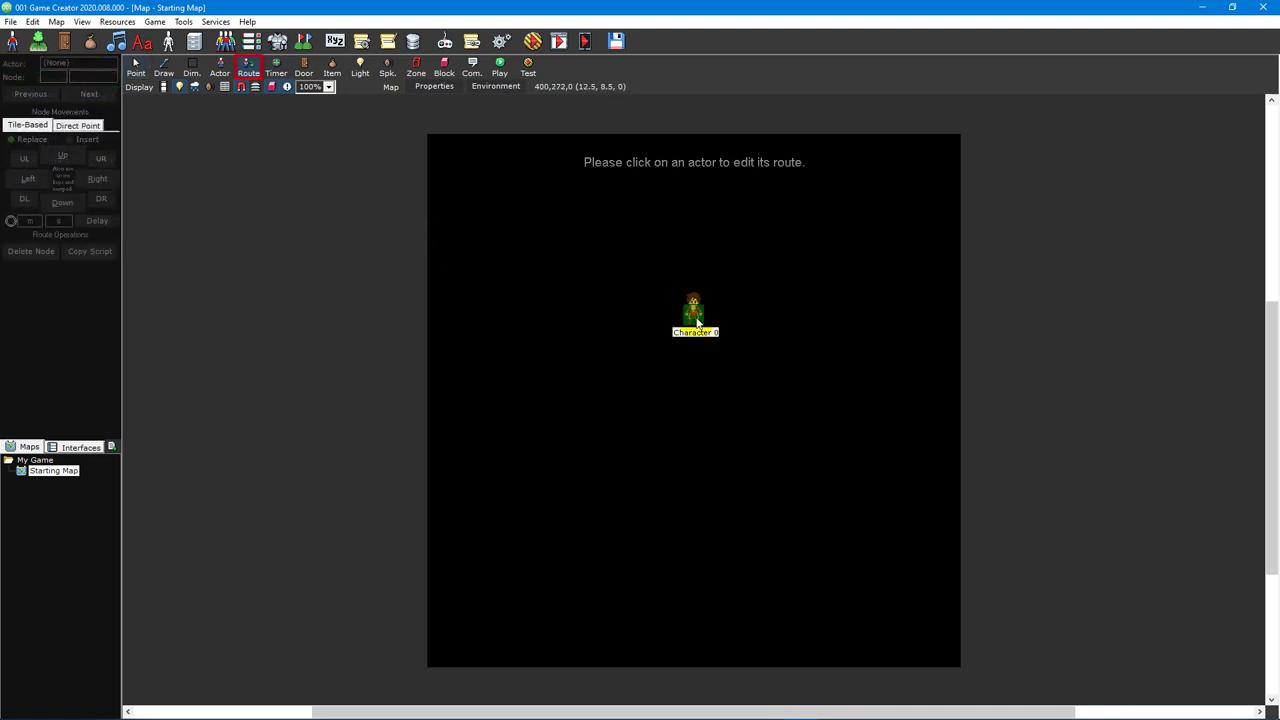
left_click(696, 317)
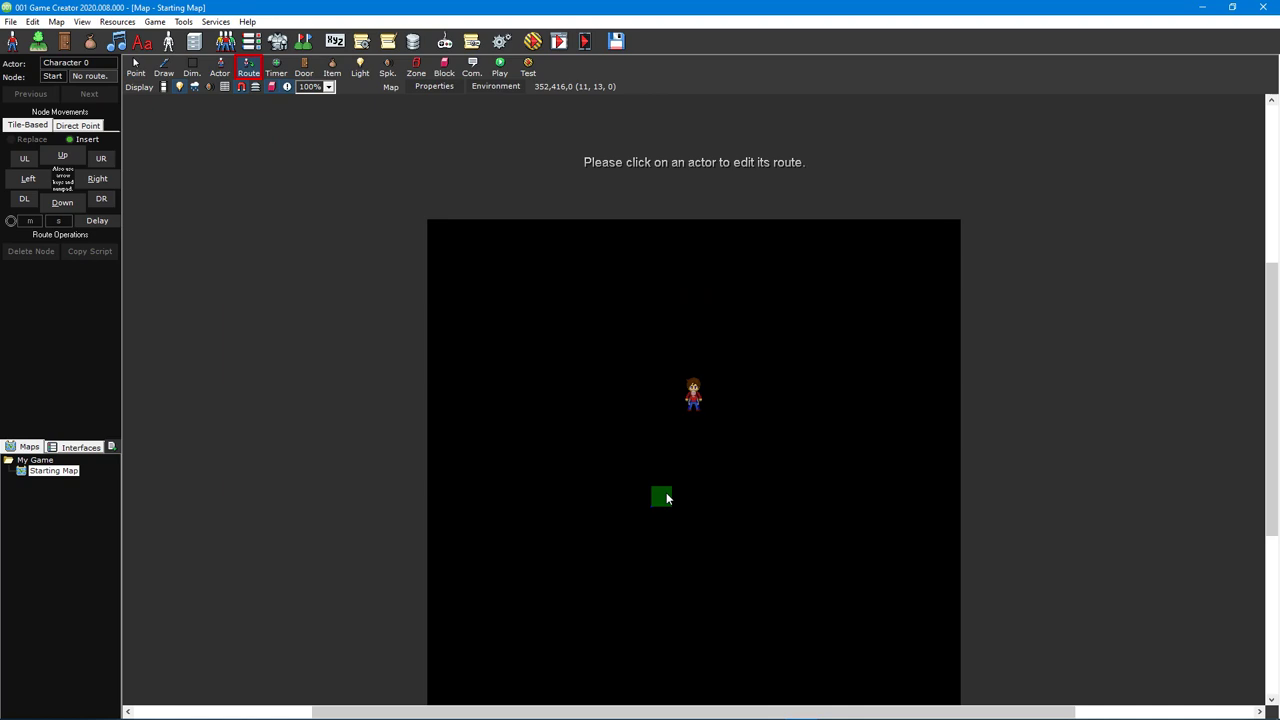
left_click(76, 127)
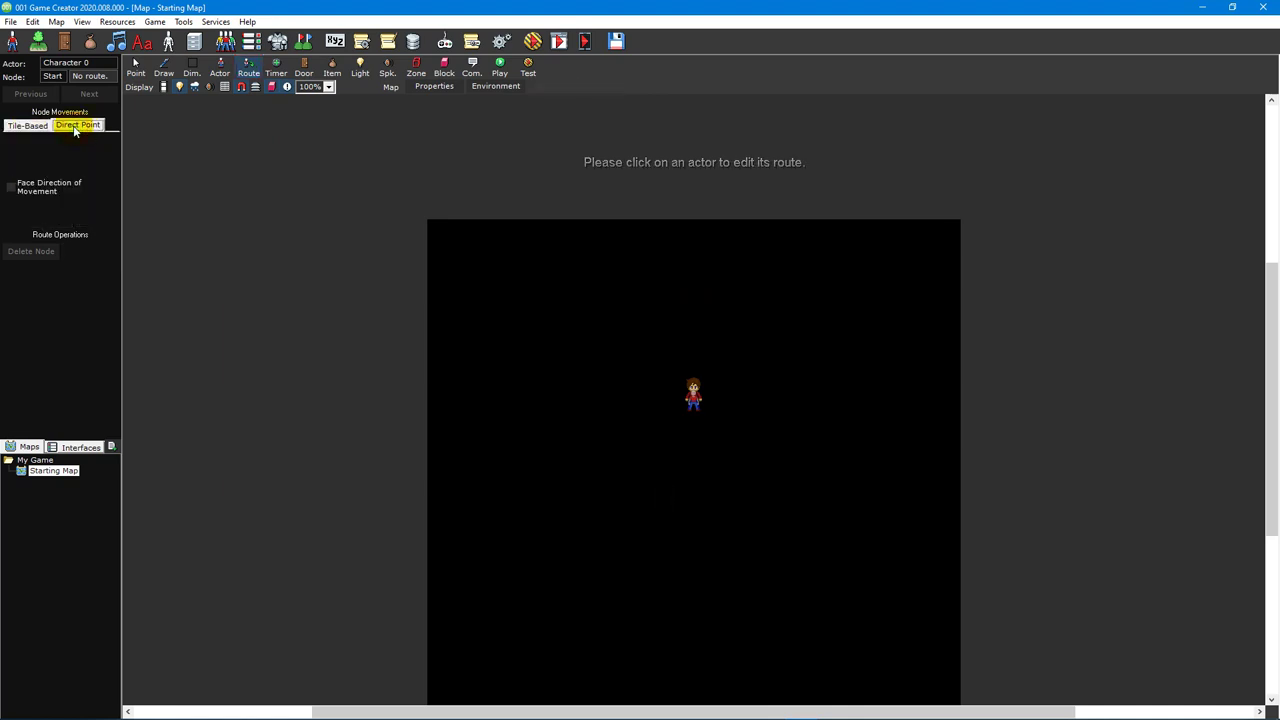
left_click(28, 125)
left_click(32, 199)
left_click(33, 202)
left_click(57, 206)
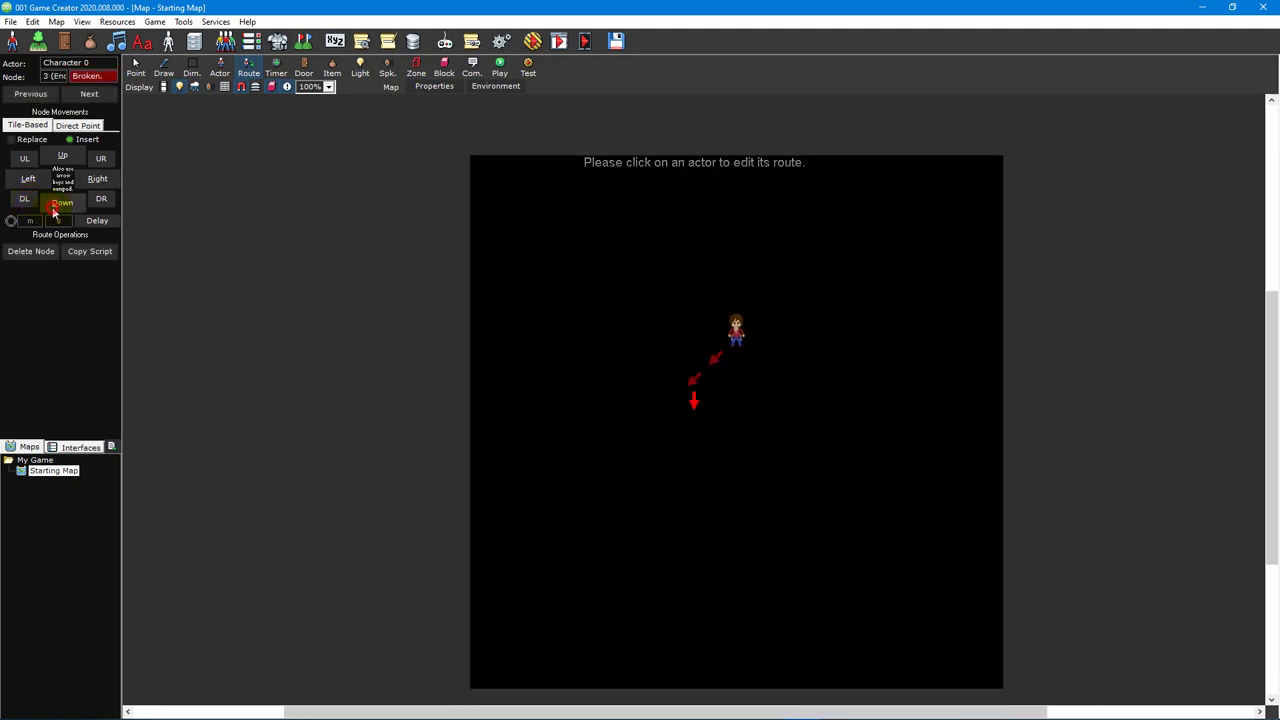
left_click(57, 206)
left_click(100, 200)
left_click(100, 200)
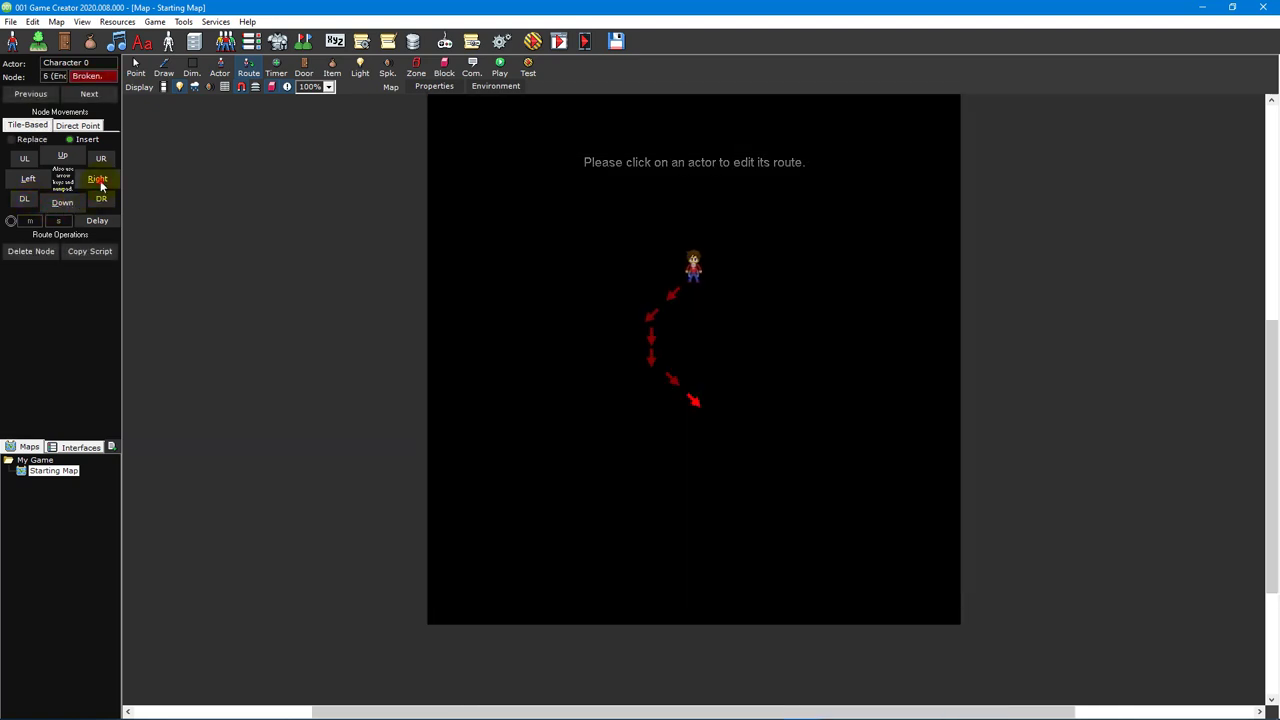
- Continue the character's route with two moves each right, up-right, up, up-left and left to loop back to the character
left_click(99, 182)
left_click(99, 182)
left_click(100, 163)
left_click(100, 163)
left_click(75, 163)
left_click(75, 163)
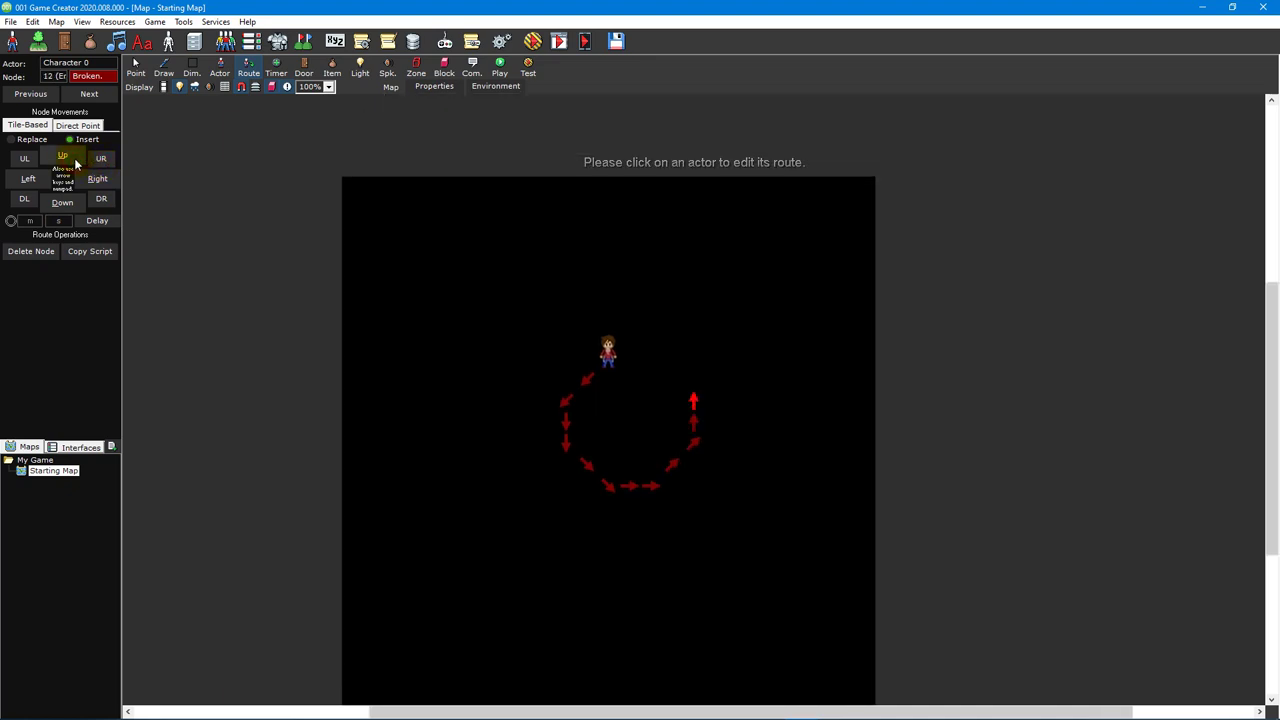
left_click(26, 162)
left_click(26, 162)
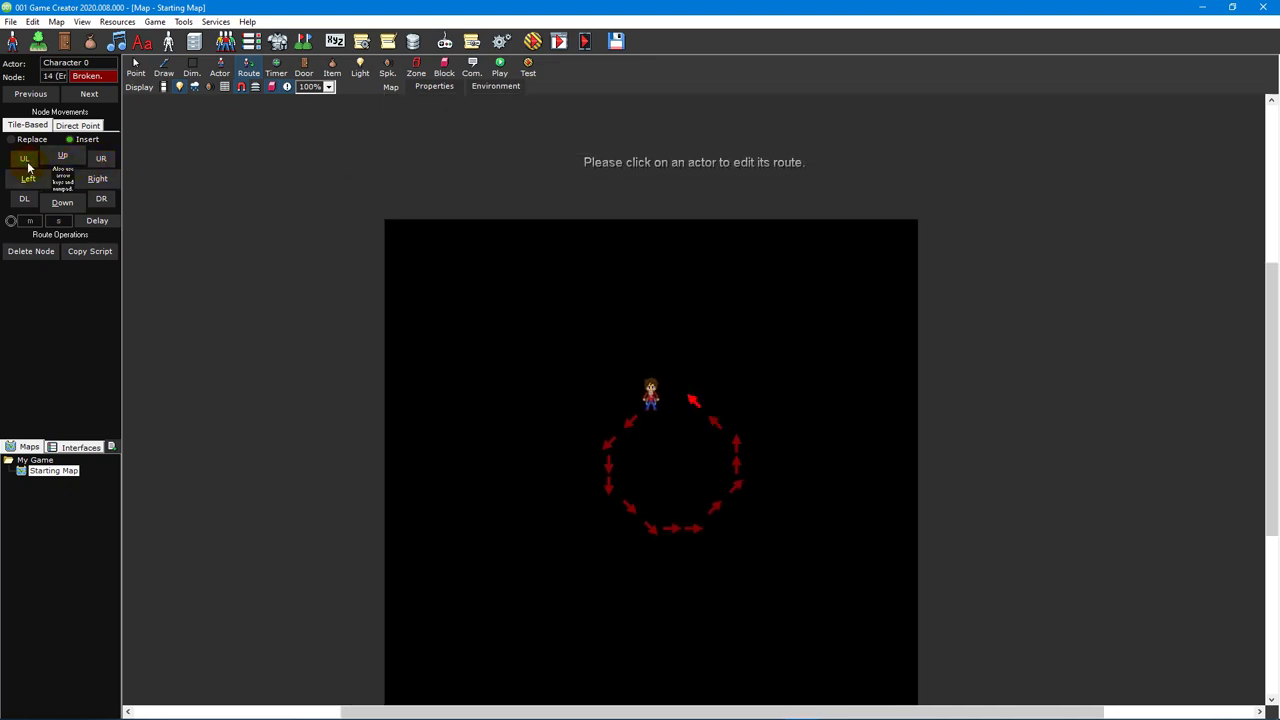
left_click(29, 178)
left_click(30, 179)
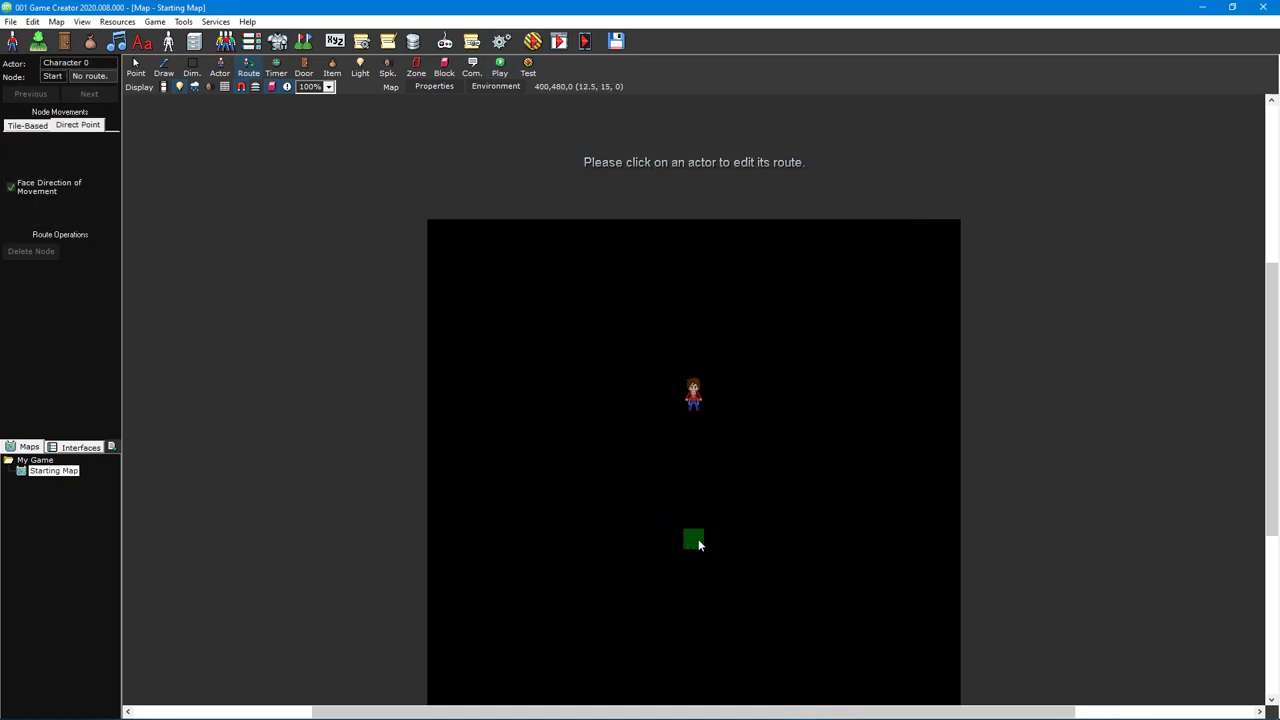
- Add direct-point route nodes for the character, one at 160, 448 and another toward the map's upper-right corner
left_click(538, 520)
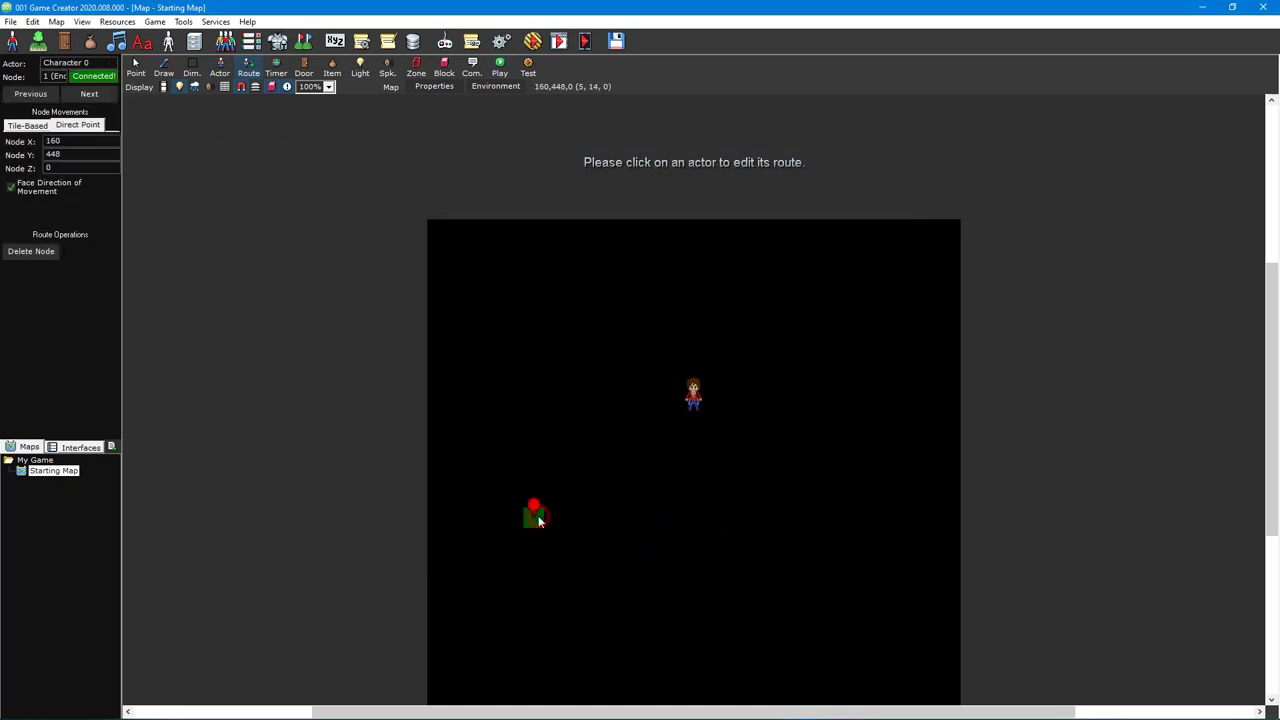
left_click(875, 303)
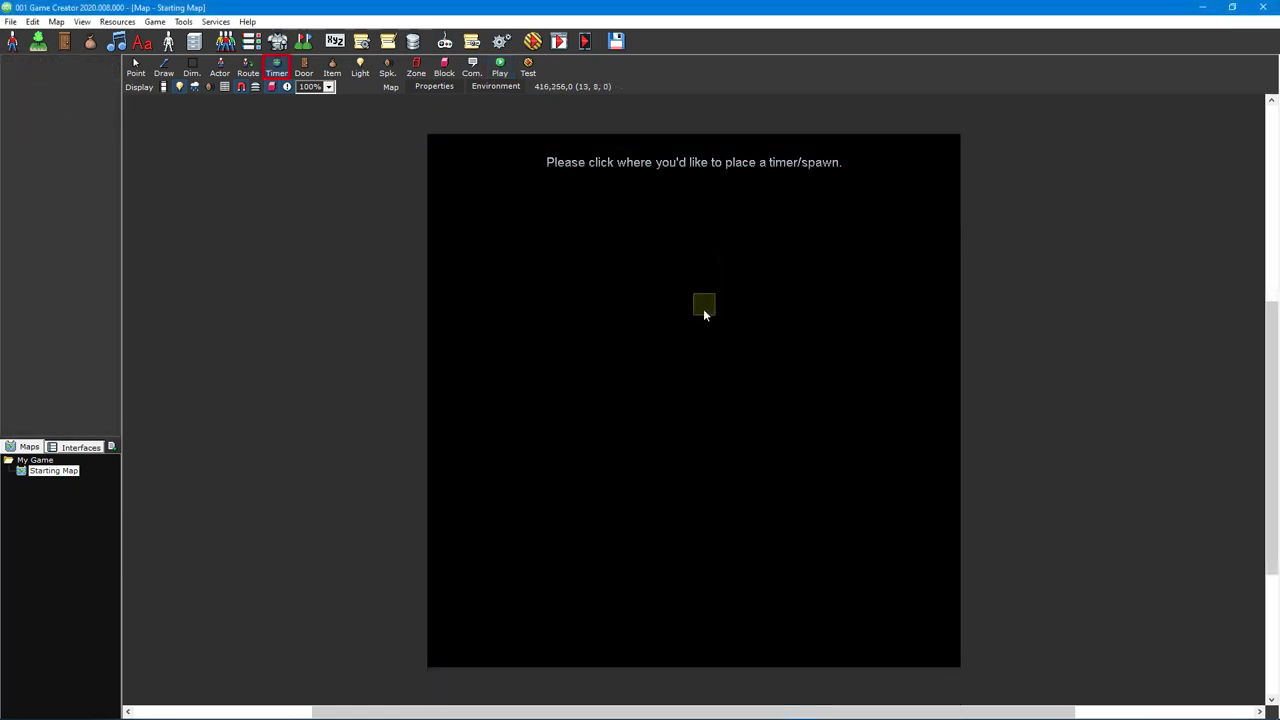
- Open a new timer/spawn at 416, 256 and review its interval and maximum simultaneous spawned actors settings
left_click(704, 314)
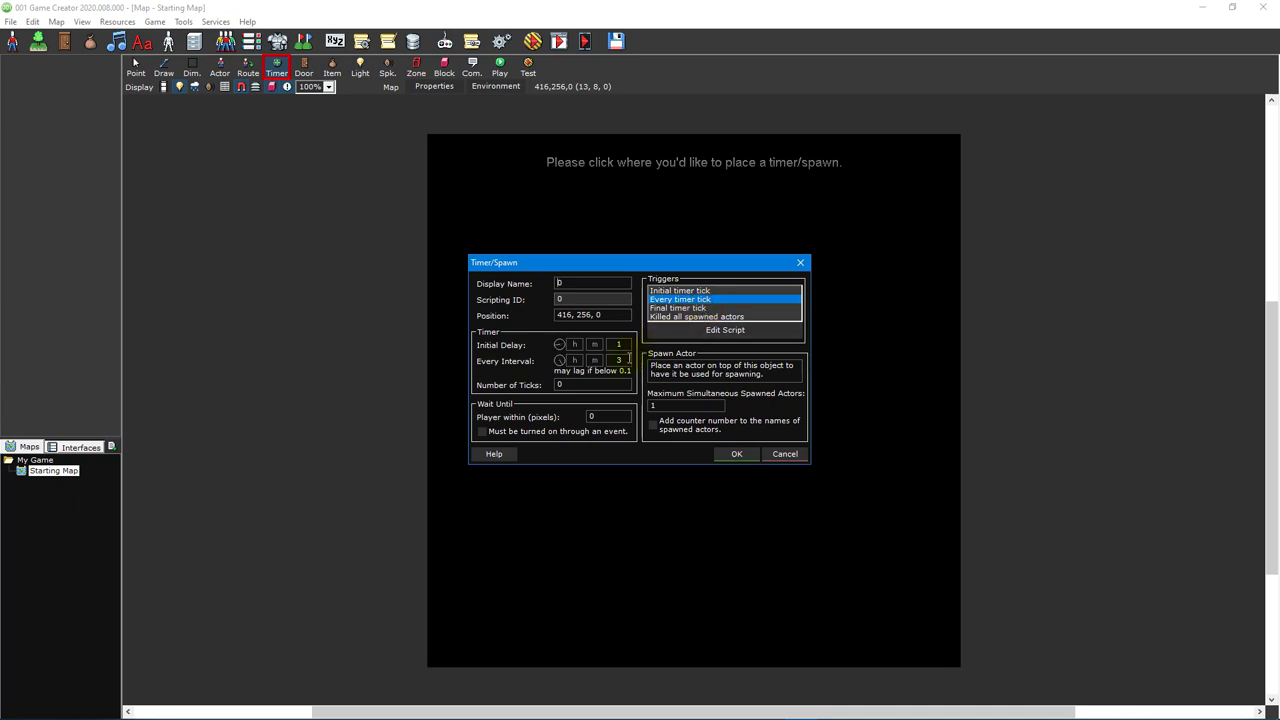
double_click(628, 359)
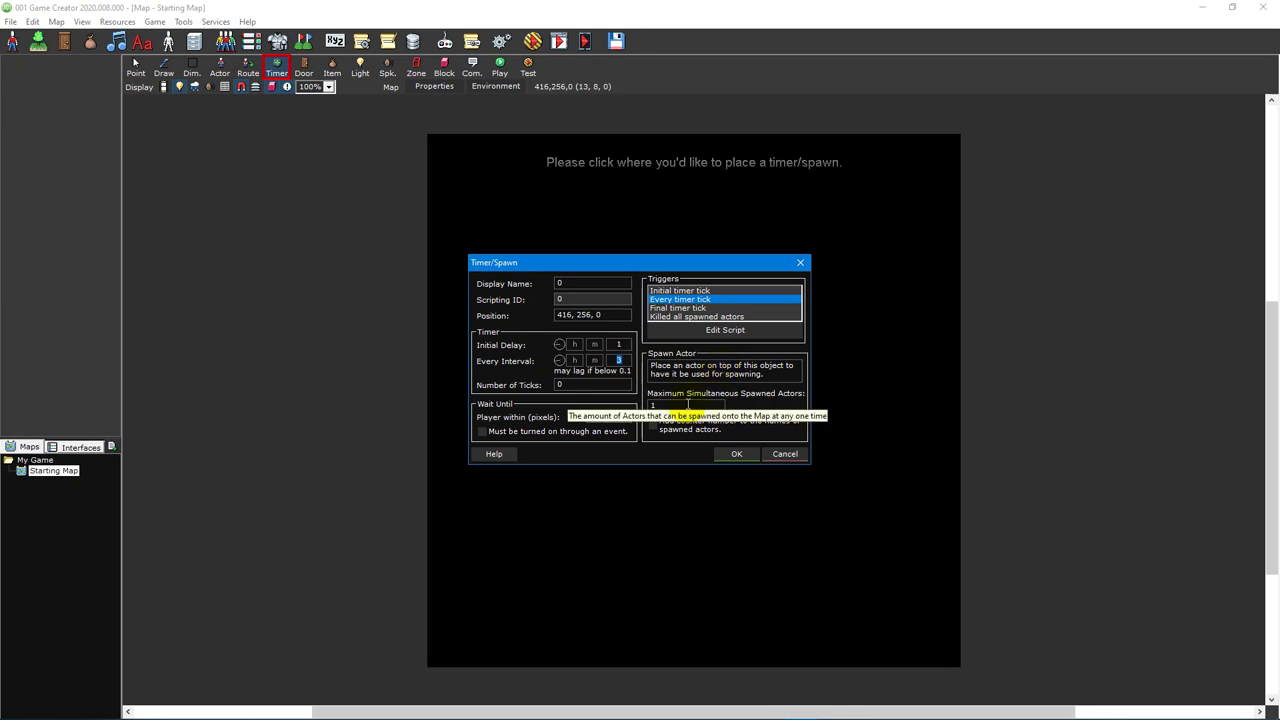
double_click(653, 404)
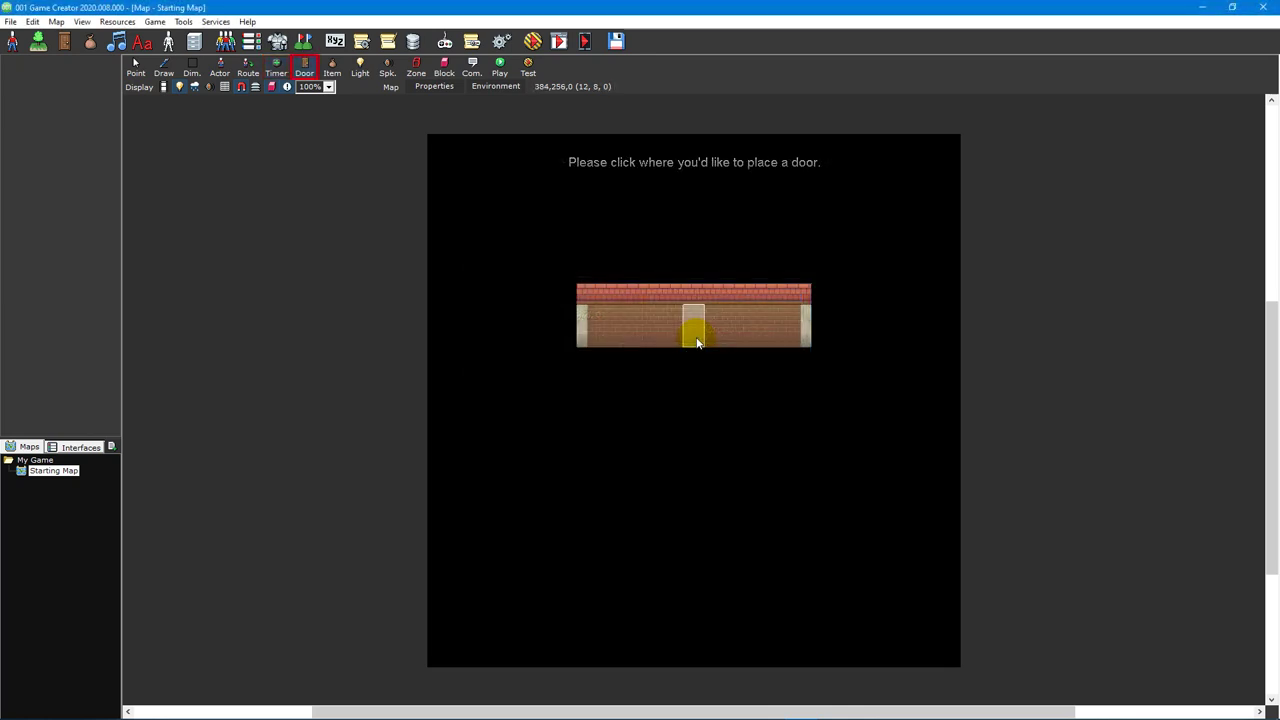
- Place a door at 384, 256, make ID Keycard its required key, and enter its required code
left_click(697, 342)
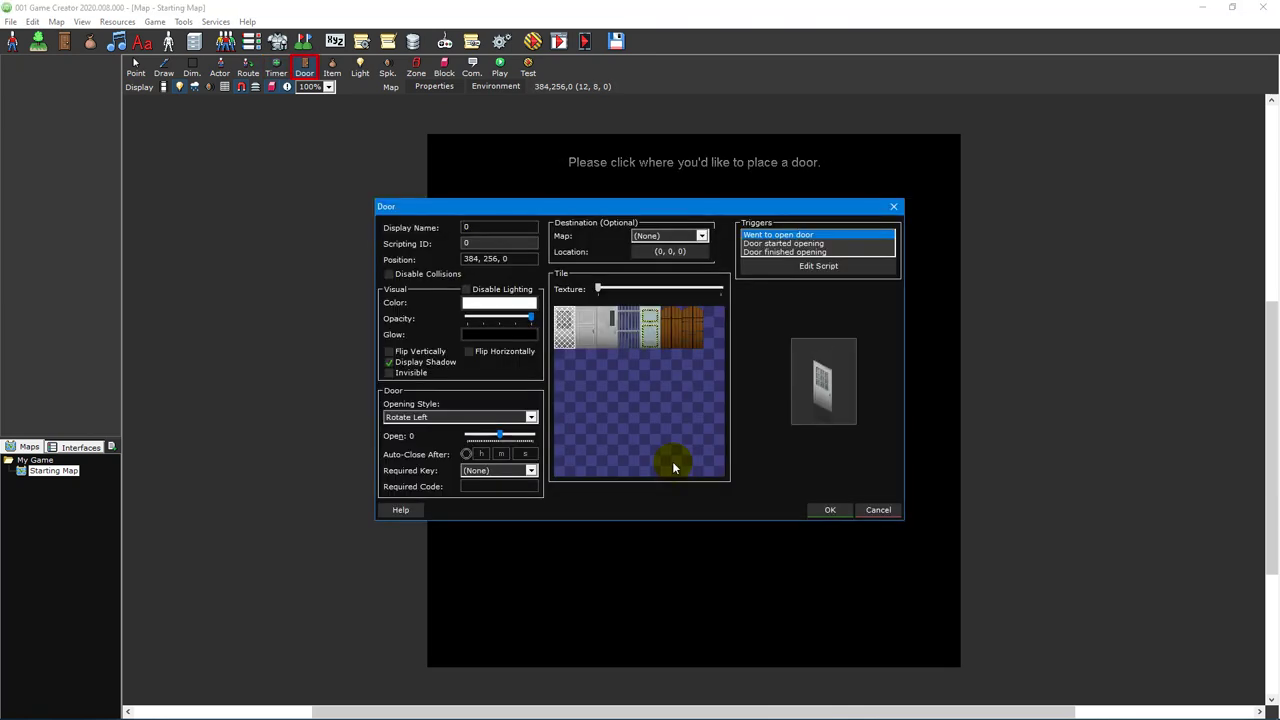
left_click(531, 470)
left_click_drag(533, 497, 533, 518)
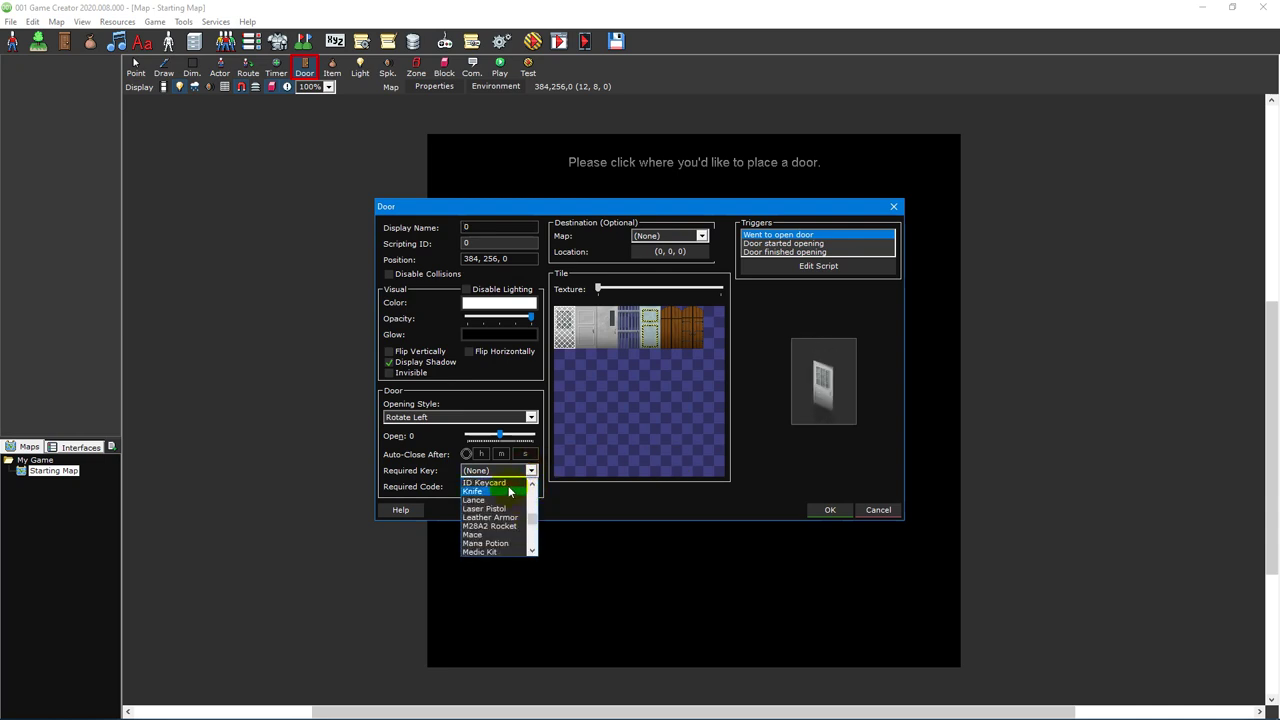
left_click(500, 483)
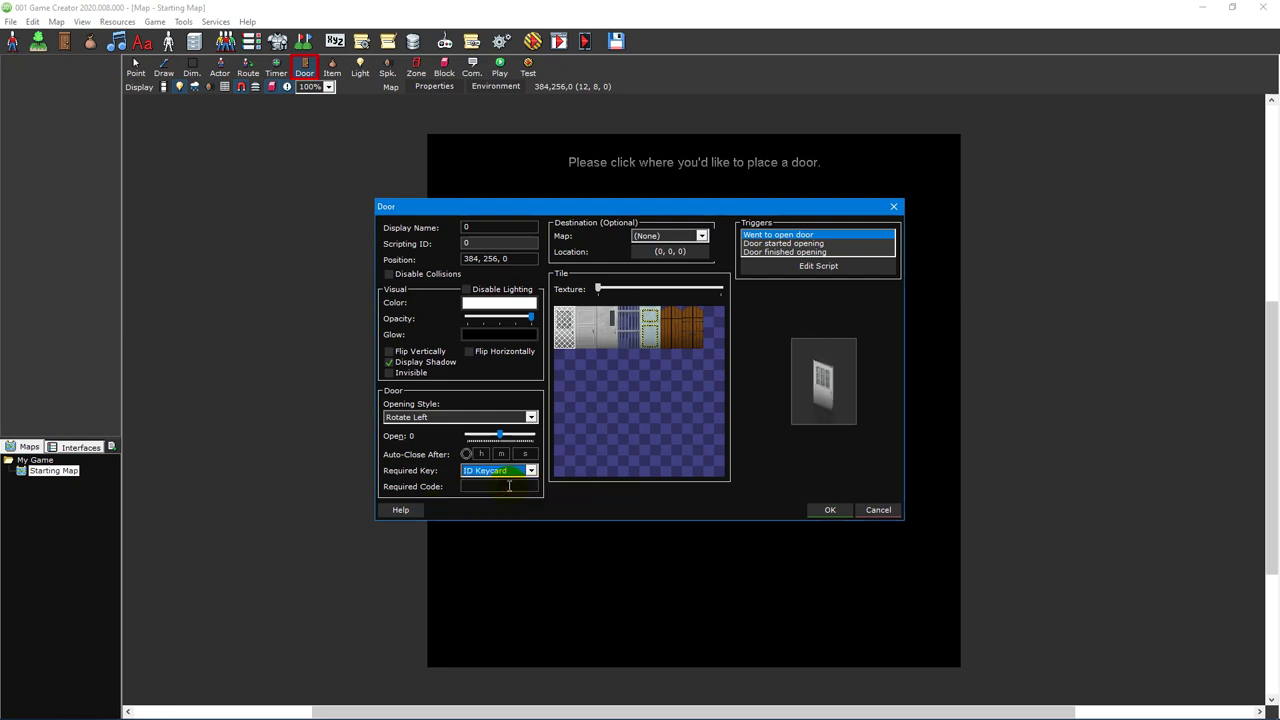
left_click(509, 485)
type("123")
type("4")
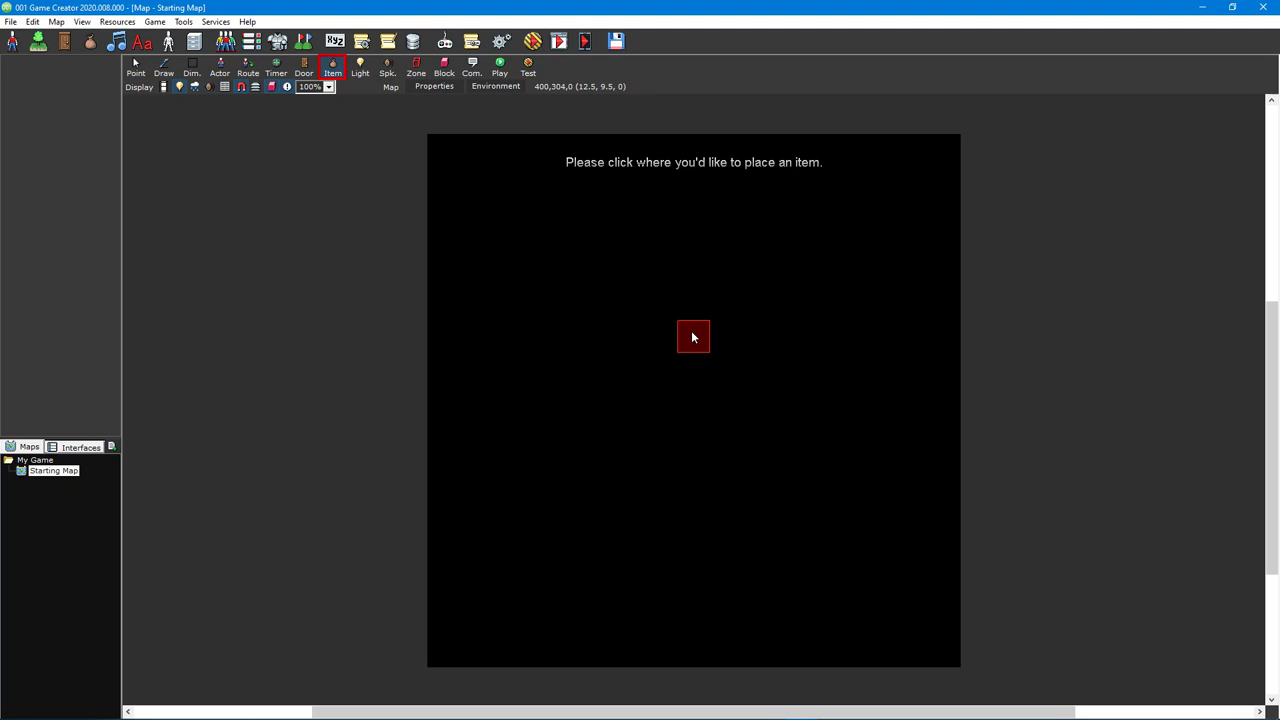
- Place a Potion item at 400, 304 and play-test the map by walking the character left toward it
left_click(692, 337)
left_click(766, 263)
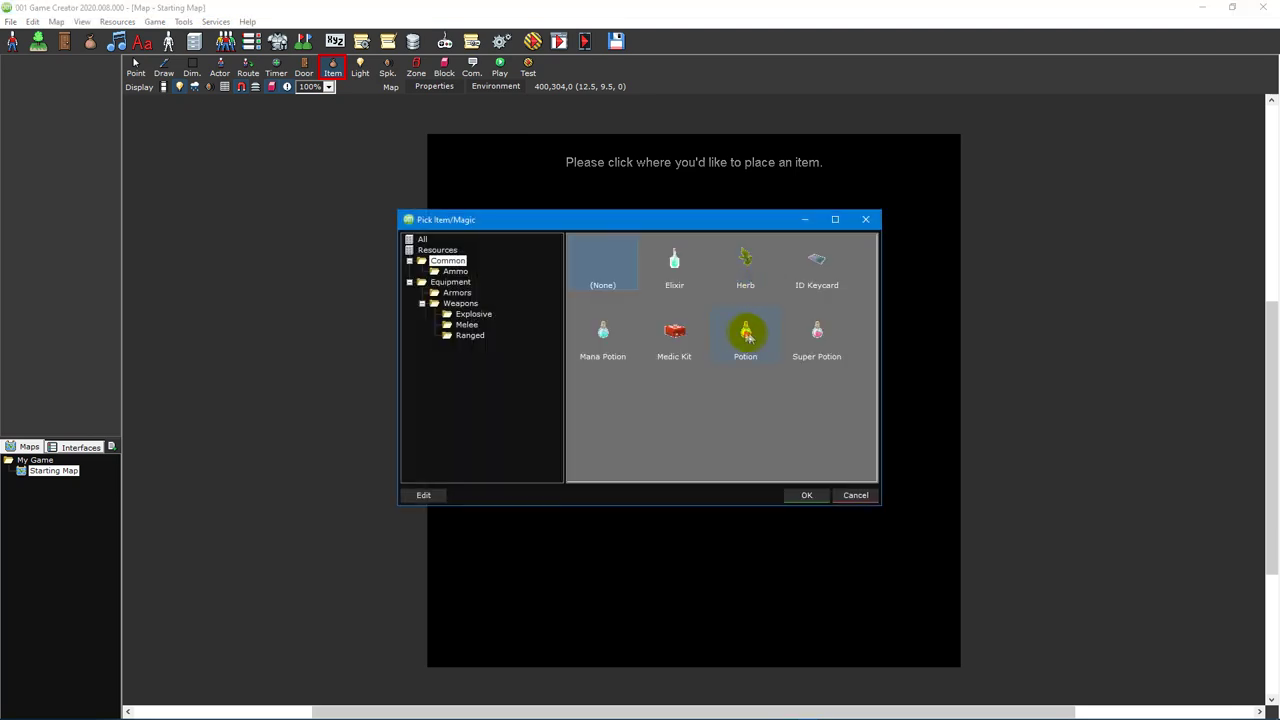
double_click(745, 333)
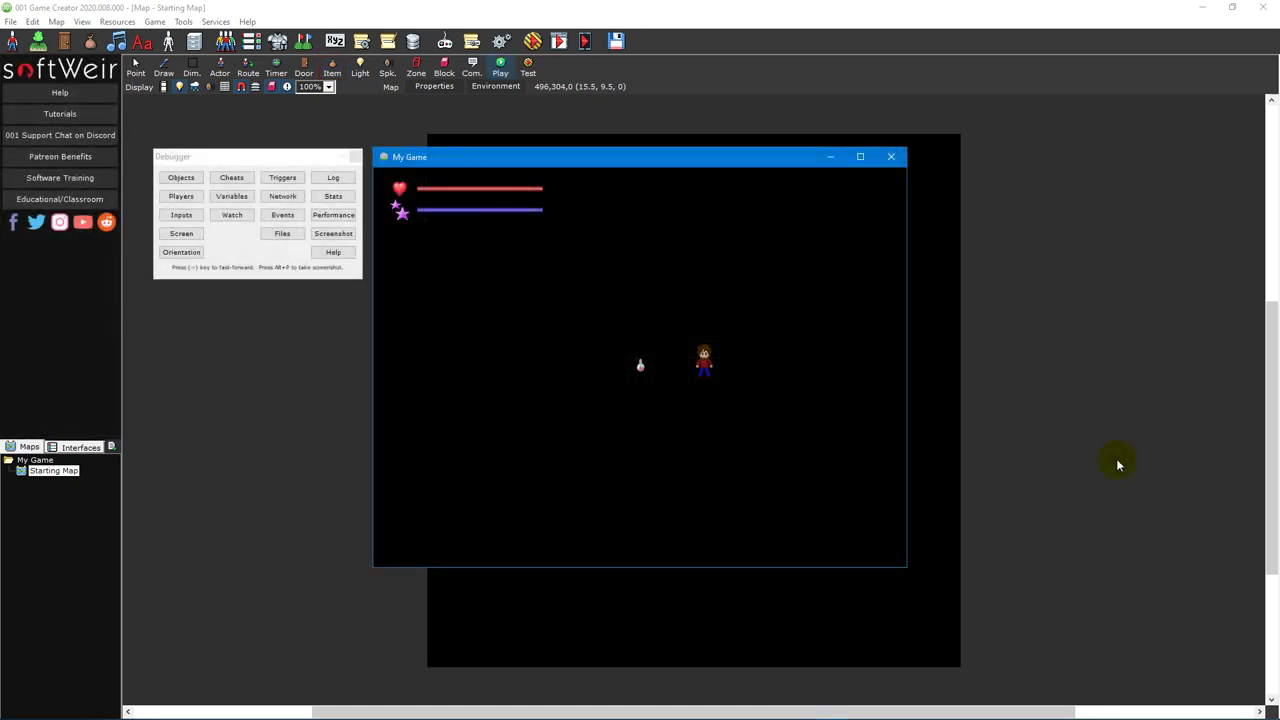
key("Left")
key("Left")
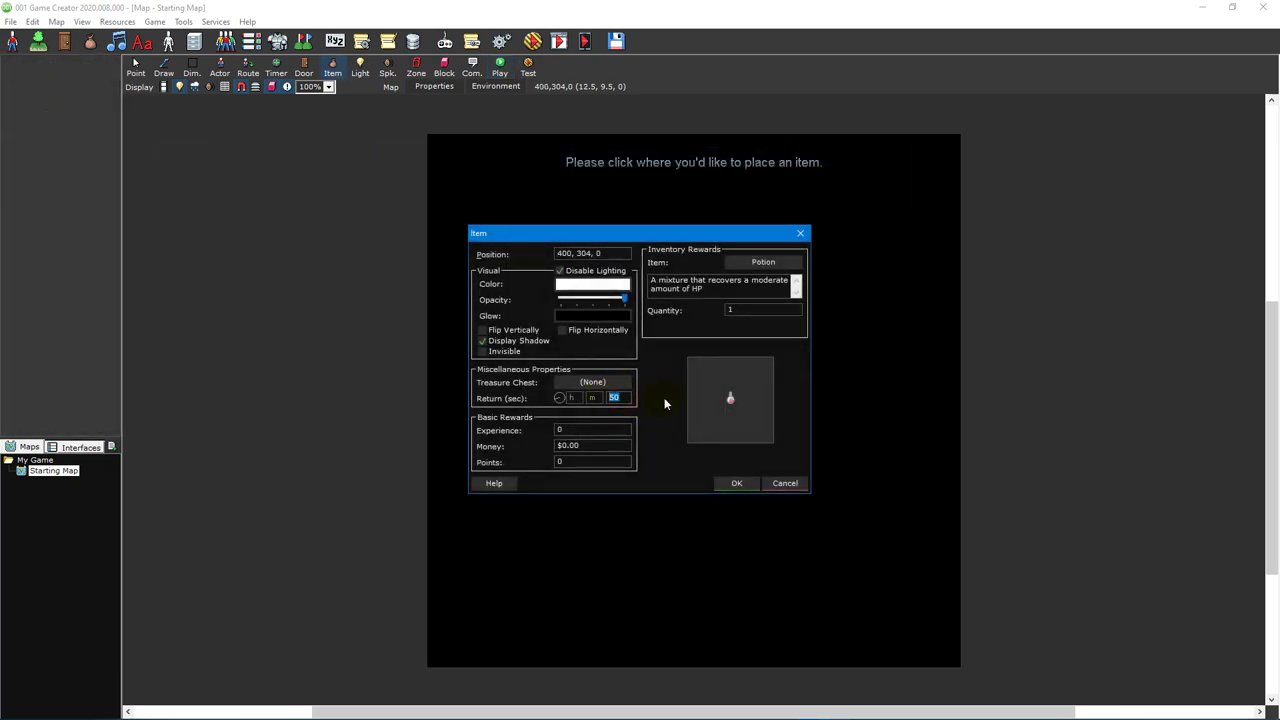
- Set the potion item's treasure chest to the Big Chest sprite from Containers
left_click(592, 382)
left_click(450, 346)
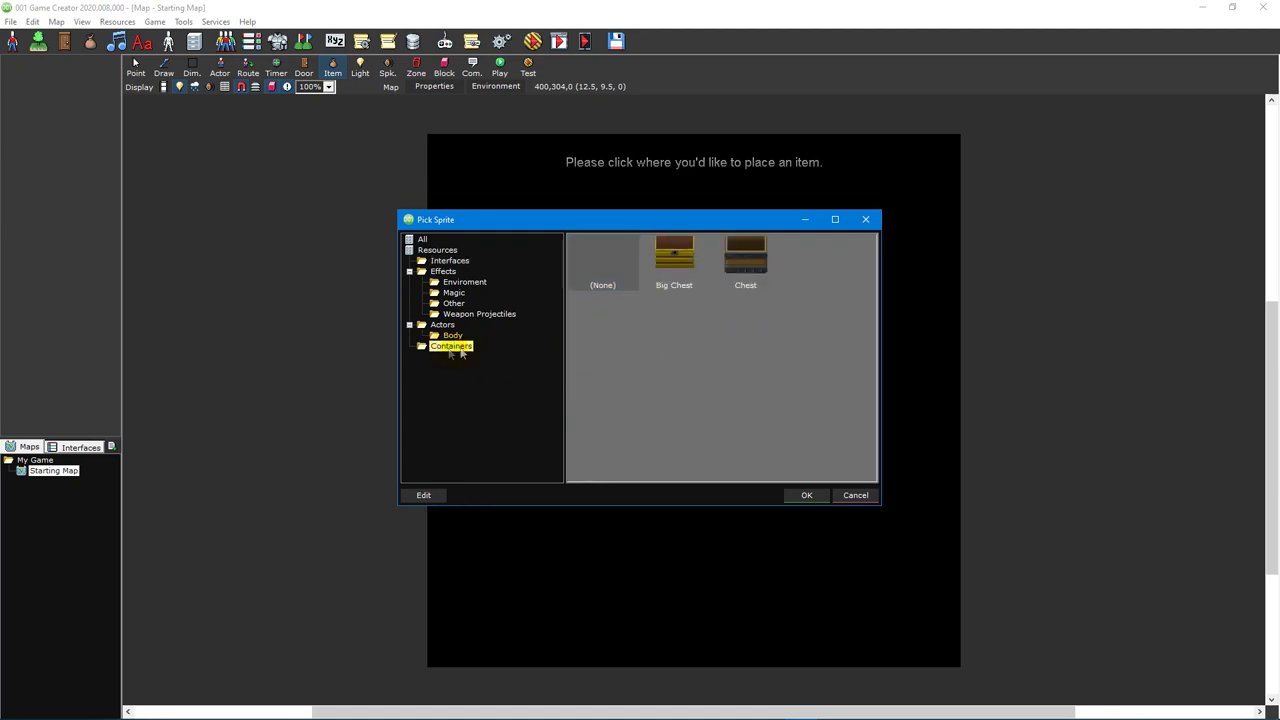
double_click(674, 280)
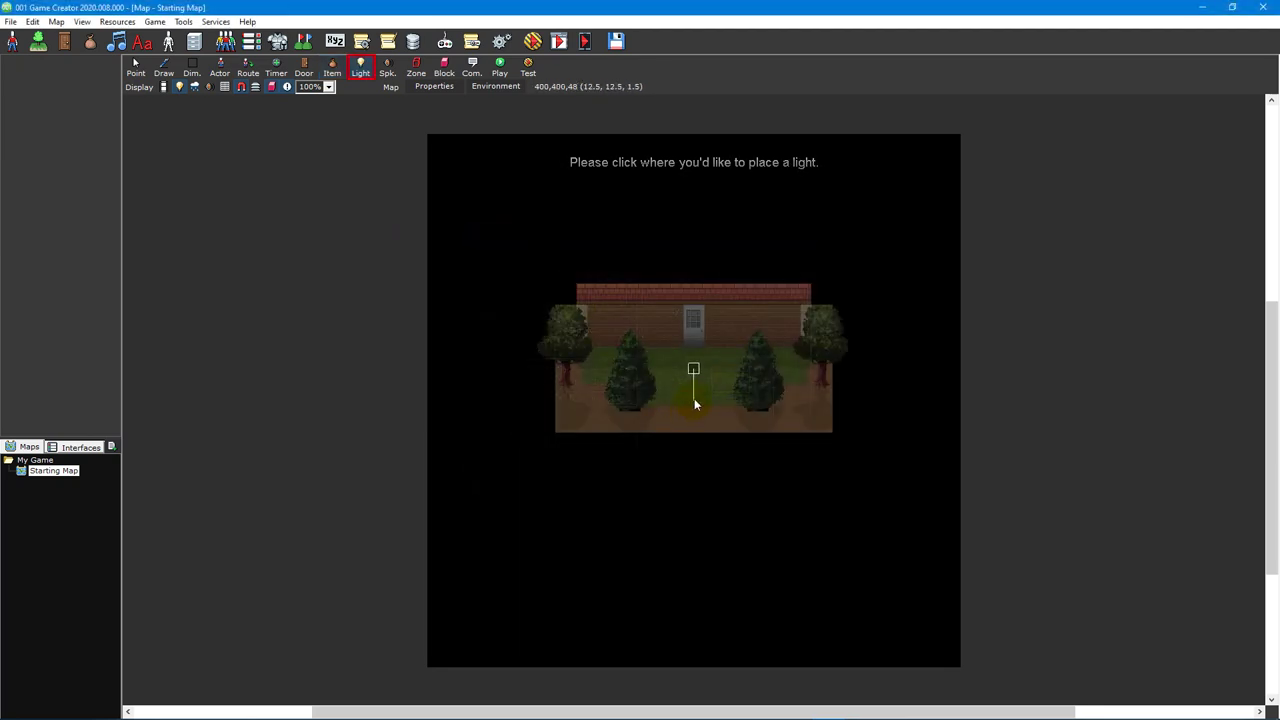
- Place a light at 400, 400, 48 in front of the house and apply the Flicker amplitude preset
left_click(694, 399)
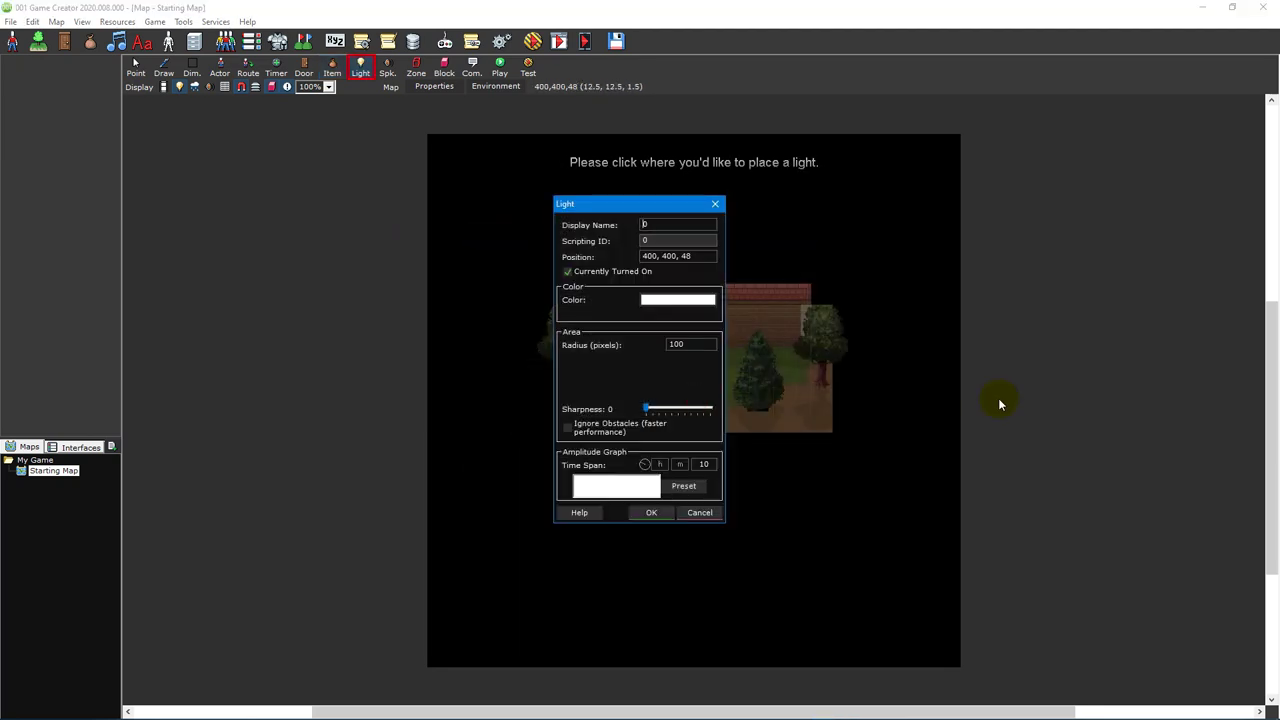
left_click(703, 488)
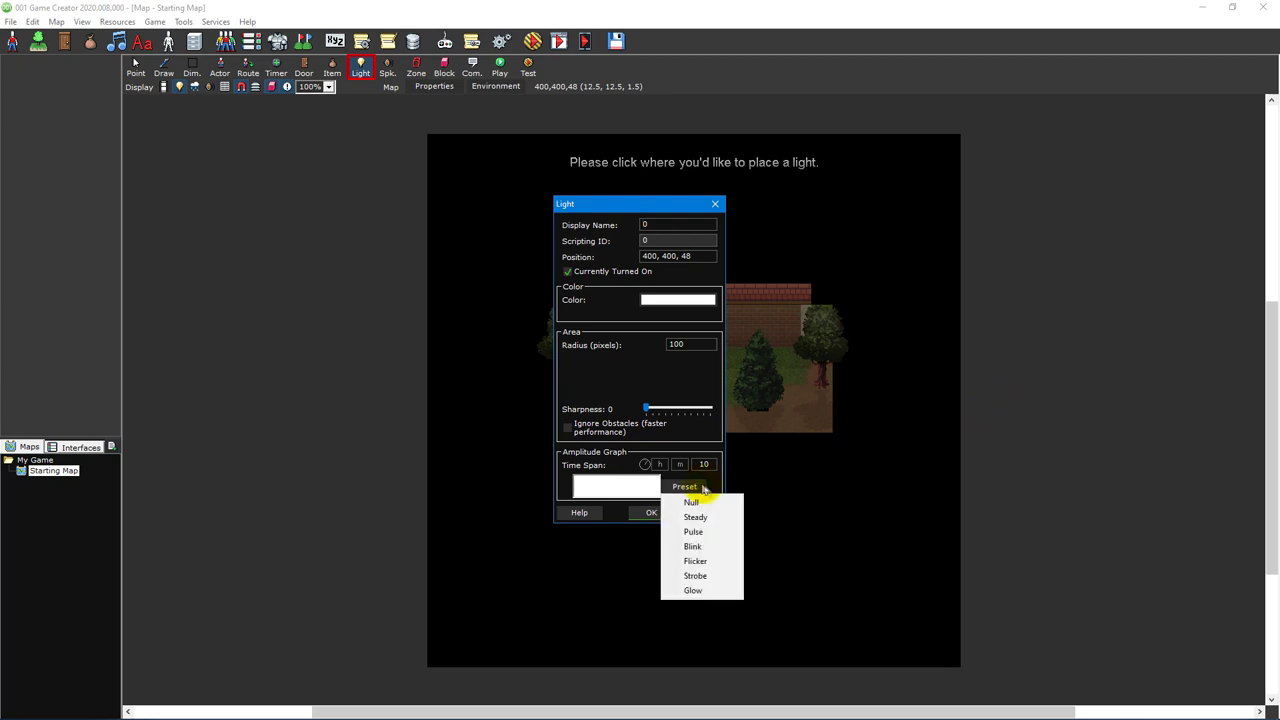
left_click(730, 561)
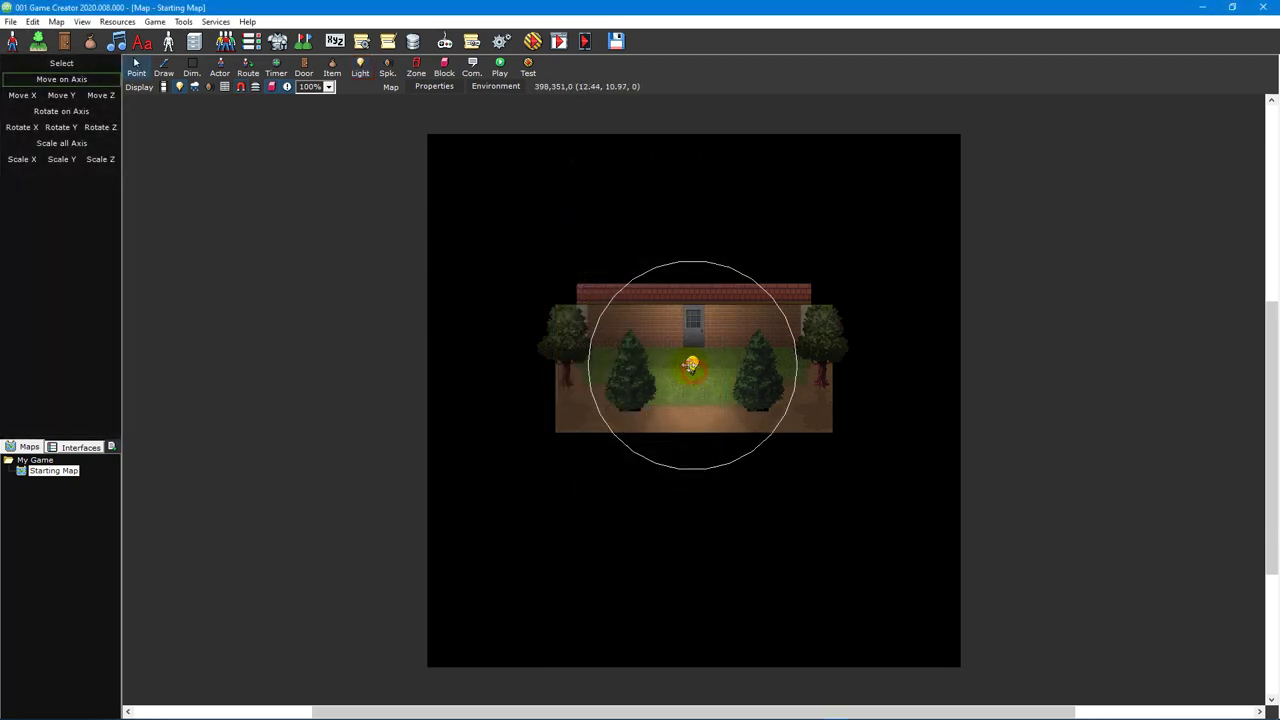
- Enlarge the light to a radius of about 157 pixels, color it yellow, and try out its sharpness
left_click_drag(694, 371, 729, 408)
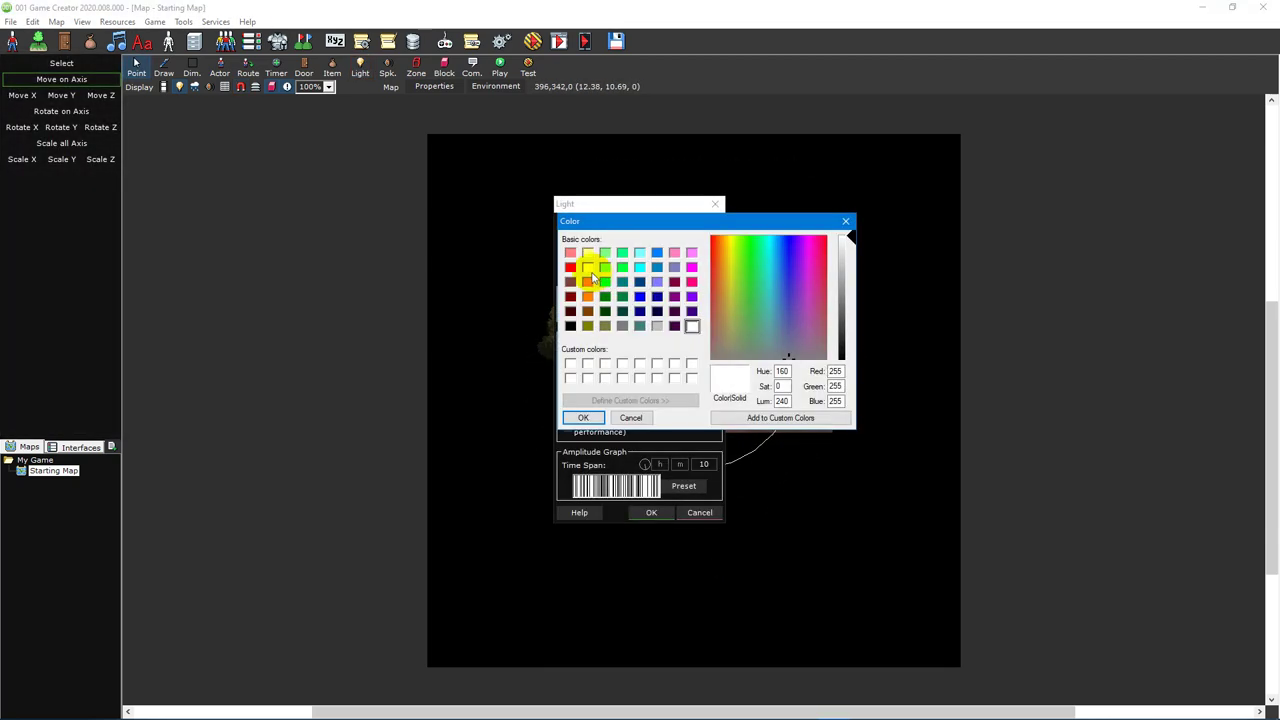
left_click(588, 271)
left_click(585, 417)
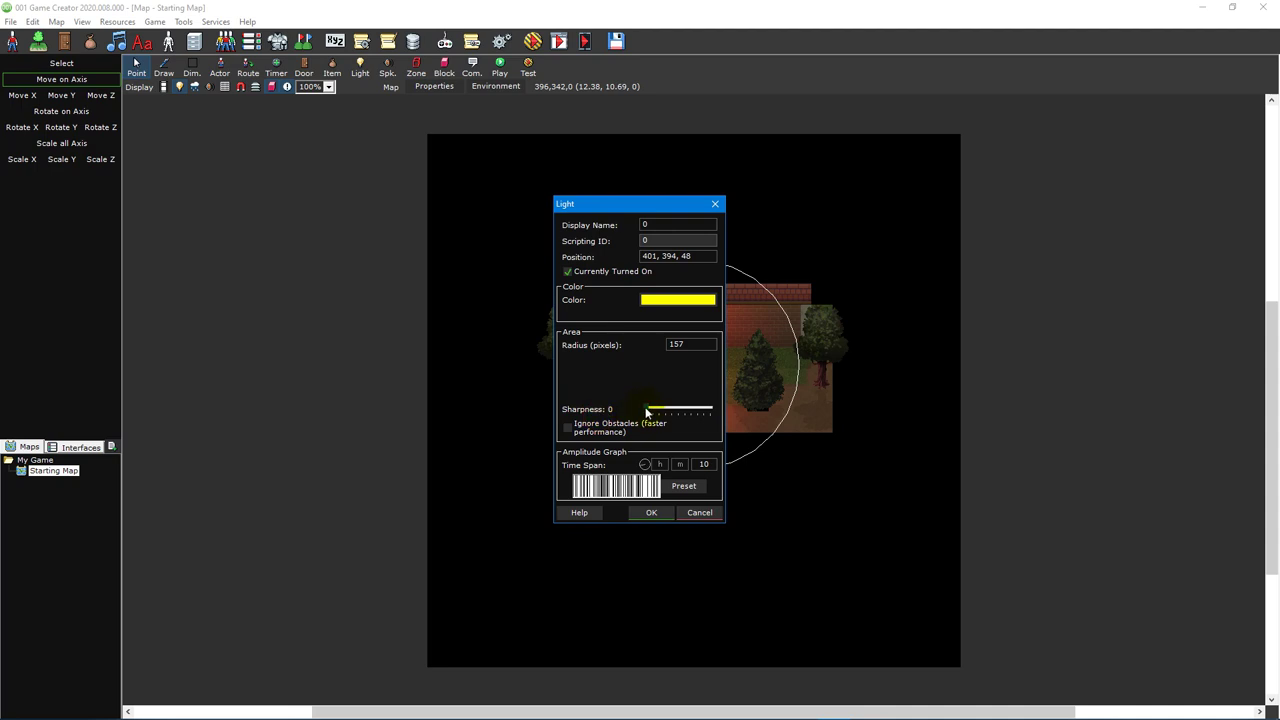
mouse_move(649, 412)
left_mouse_down()
mouse_move(676, 414)
mouse_move(644, 409)
left_mouse_up()
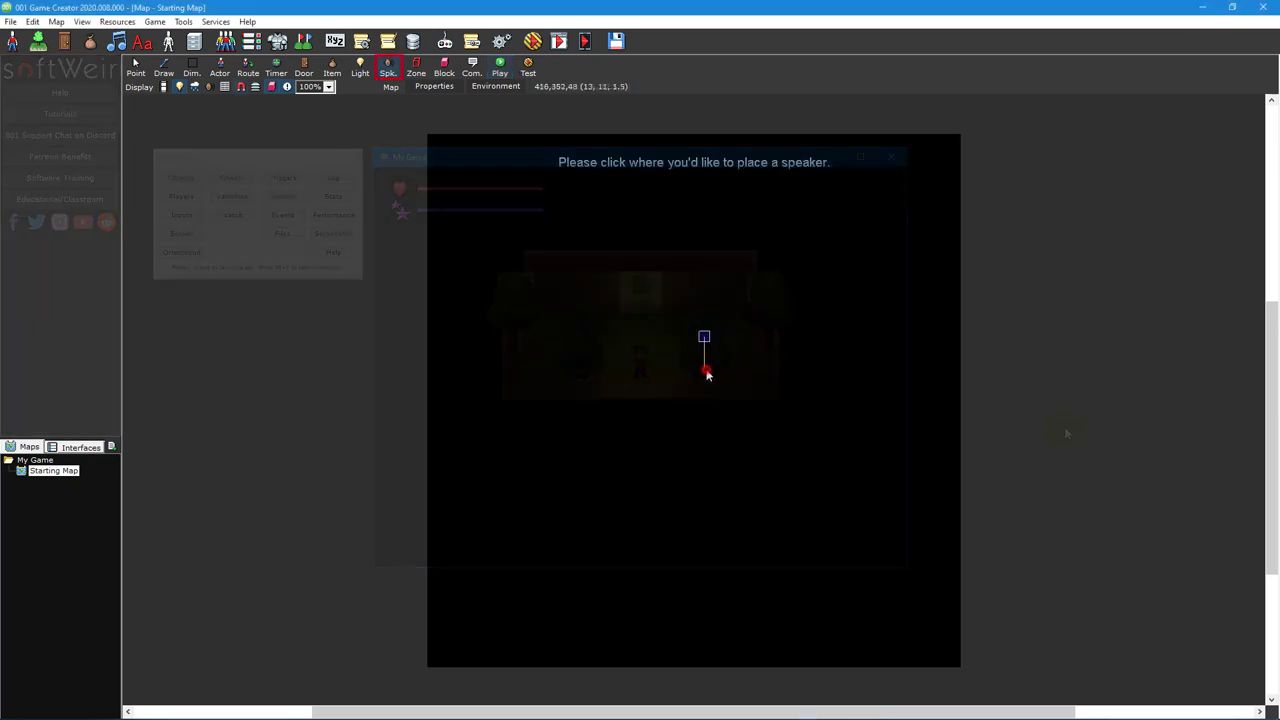
- Place a speaker at 416, 352, 48 with the Explosion sound, and adjust its position and radius on the map
left_click(707, 370)
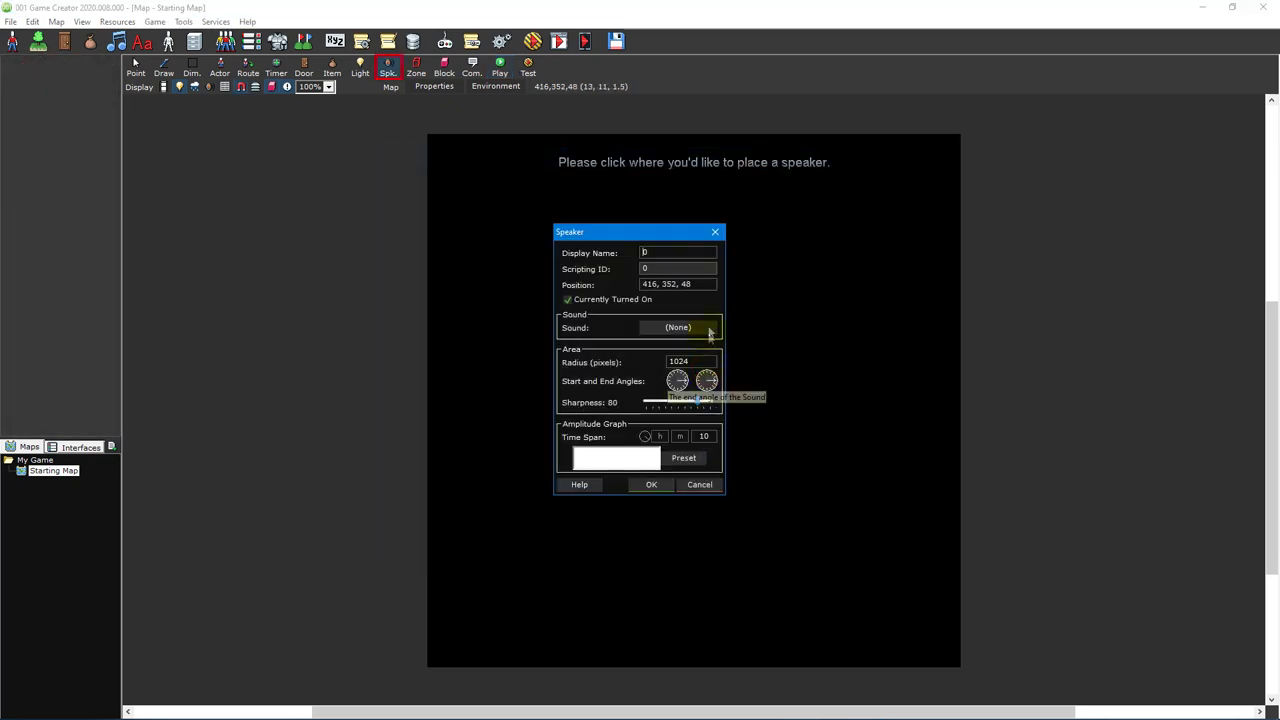
left_click(710, 329)
left_click(674, 262)
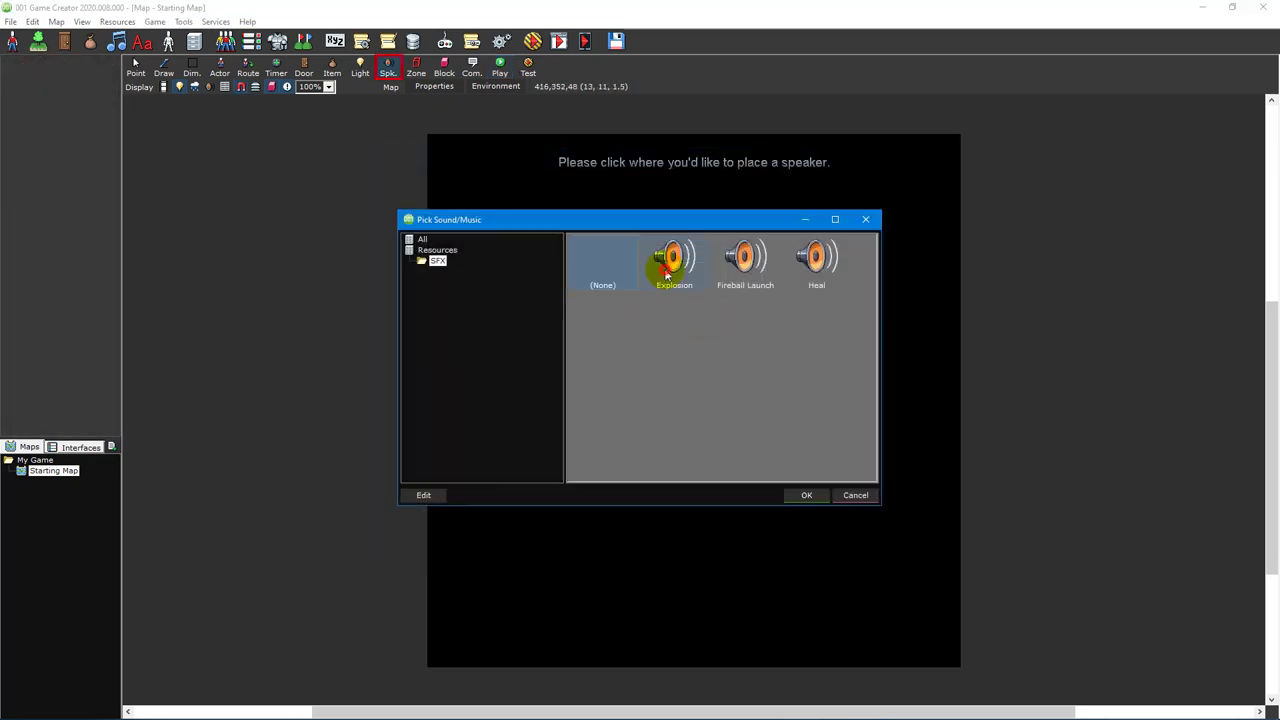
left_click(808, 495)
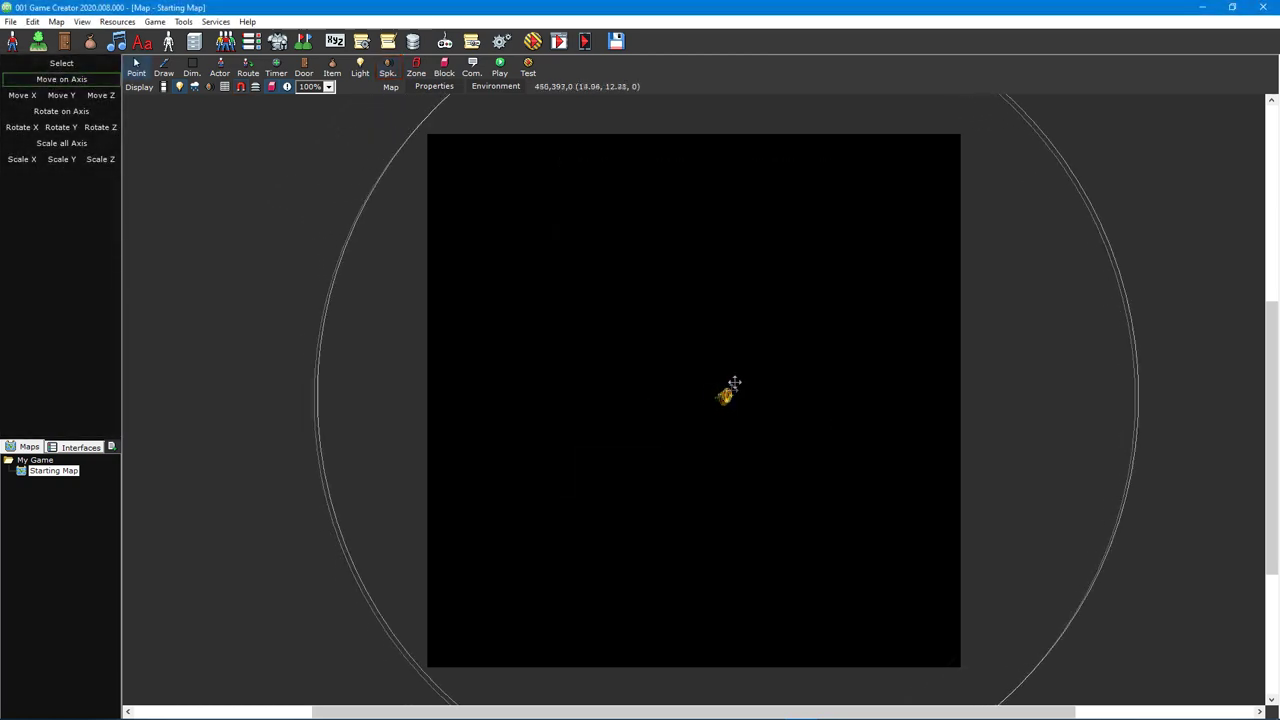
left_click_drag(734, 383, 700, 403)
left_click(324, 210)
left_click_drag(324, 210, 563, 346)
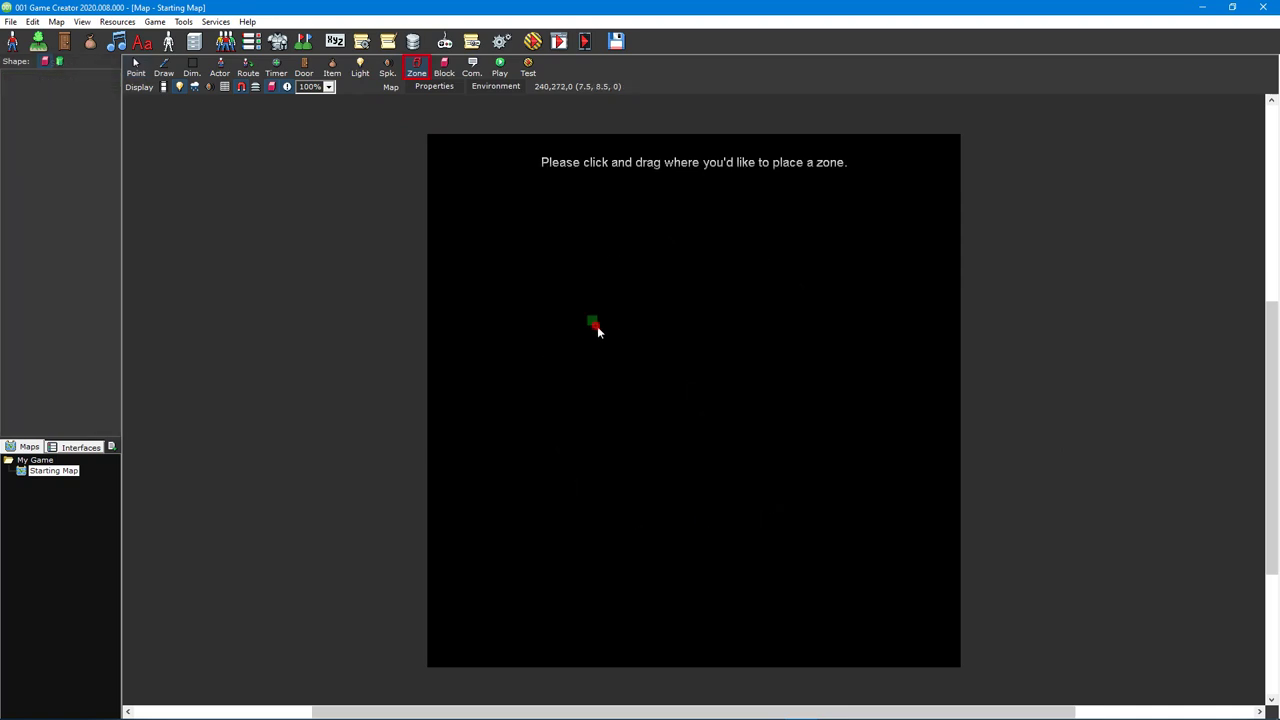
- Draw rectangular zones, making the 320 by 144 one at 240, 272 act as blocking and reviewing its blocked actor templates
left_click_drag(595, 324, 797, 408)
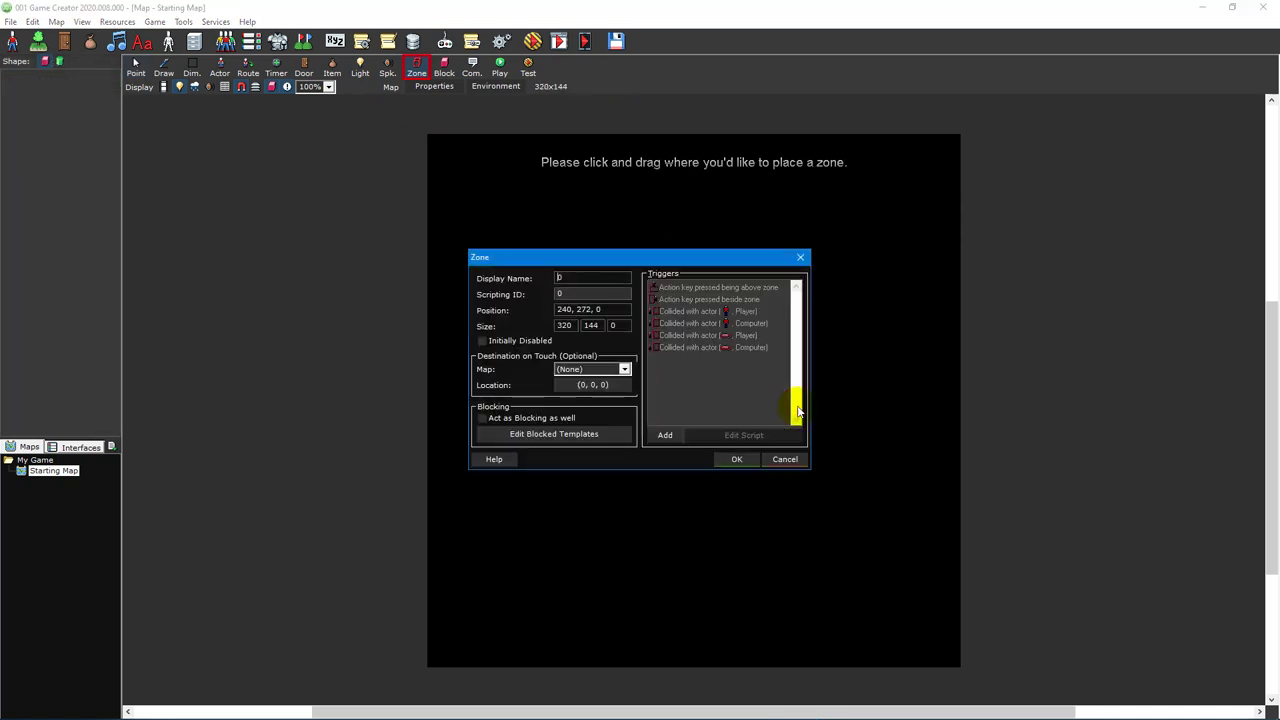
left_click(598, 437)
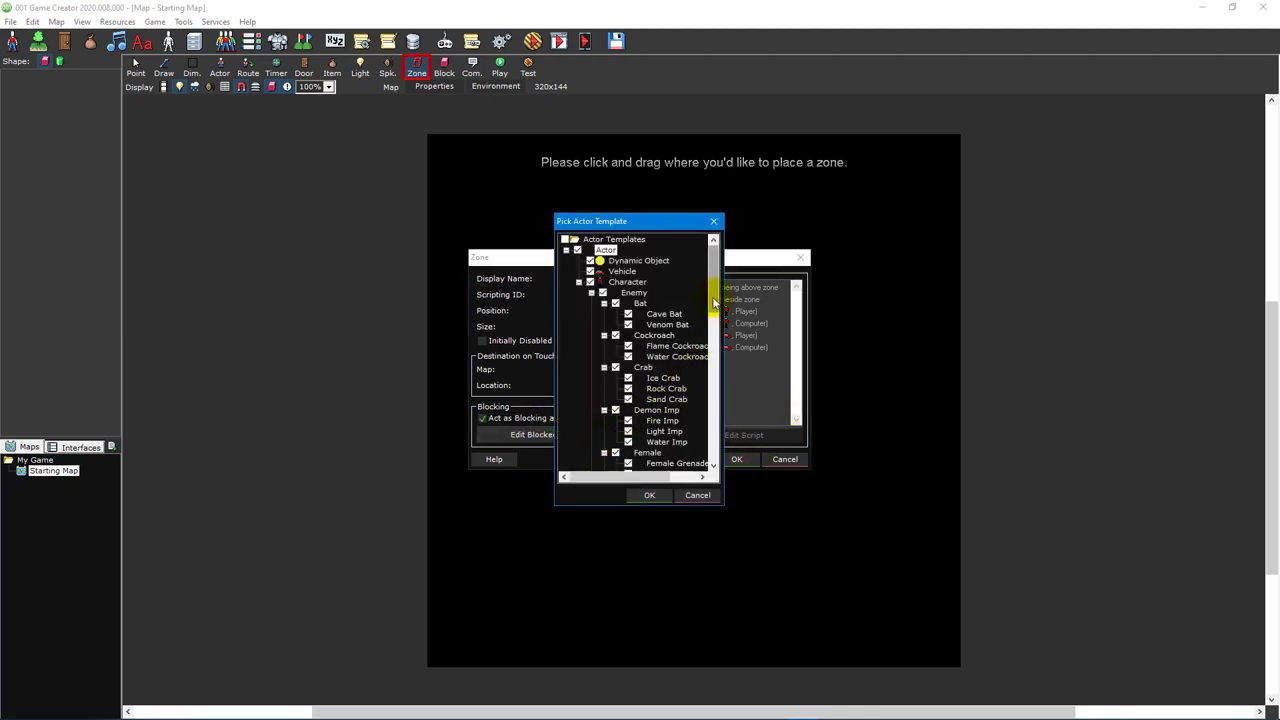
left_click_drag(712, 290, 724, 457)
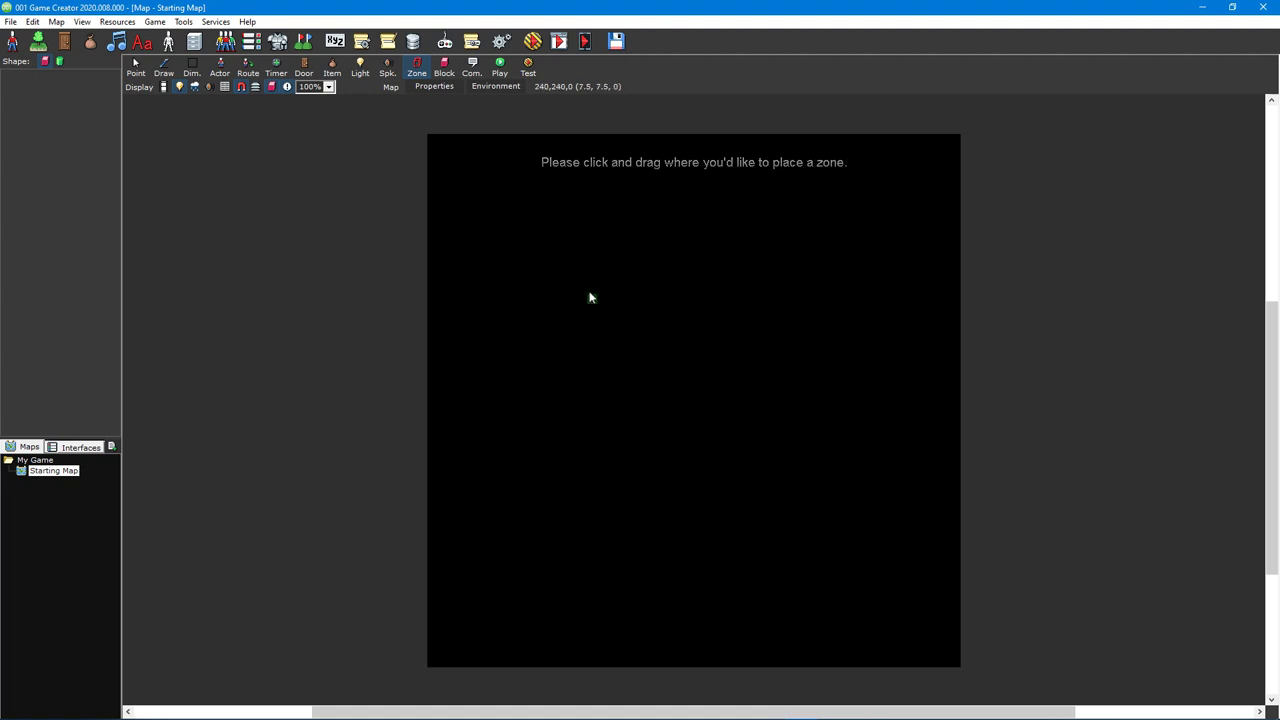
left_click_drag(589, 291, 811, 423)
key("Escape")
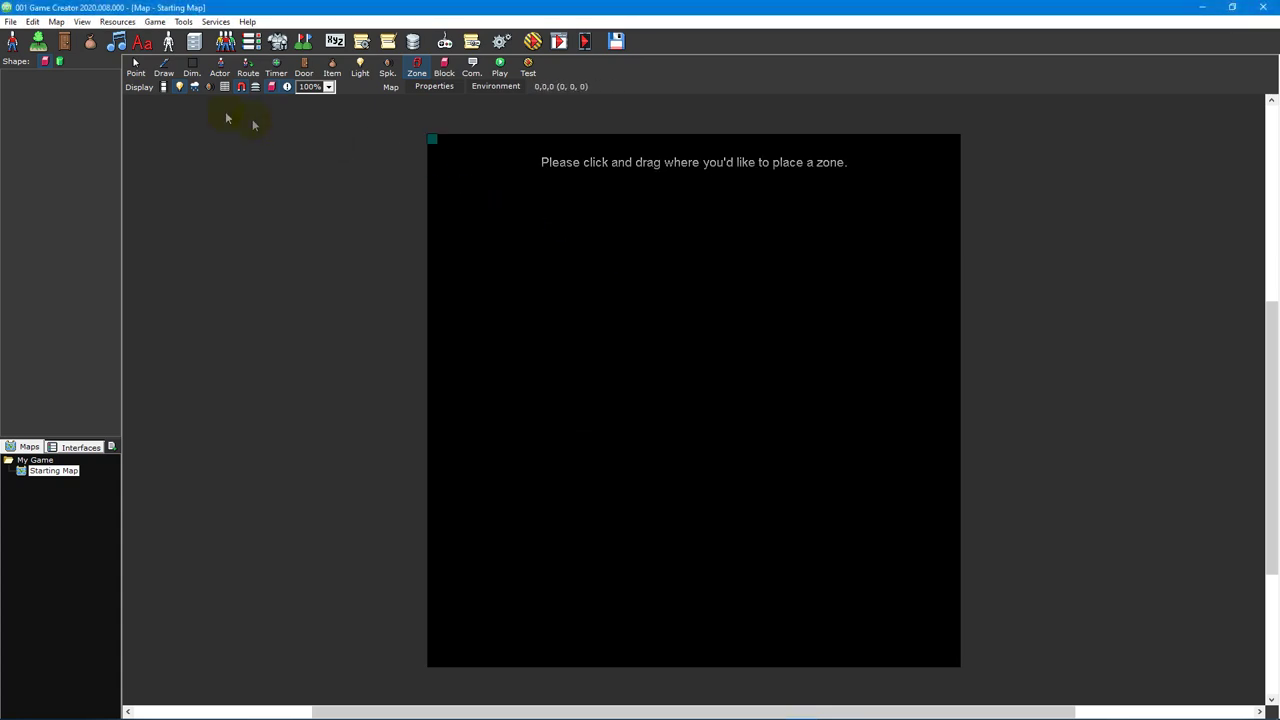
- Draw a four-node polygon zone starting at 336, 240 and ending at 96, 320, and make it initially disabled
left_click(59, 62)
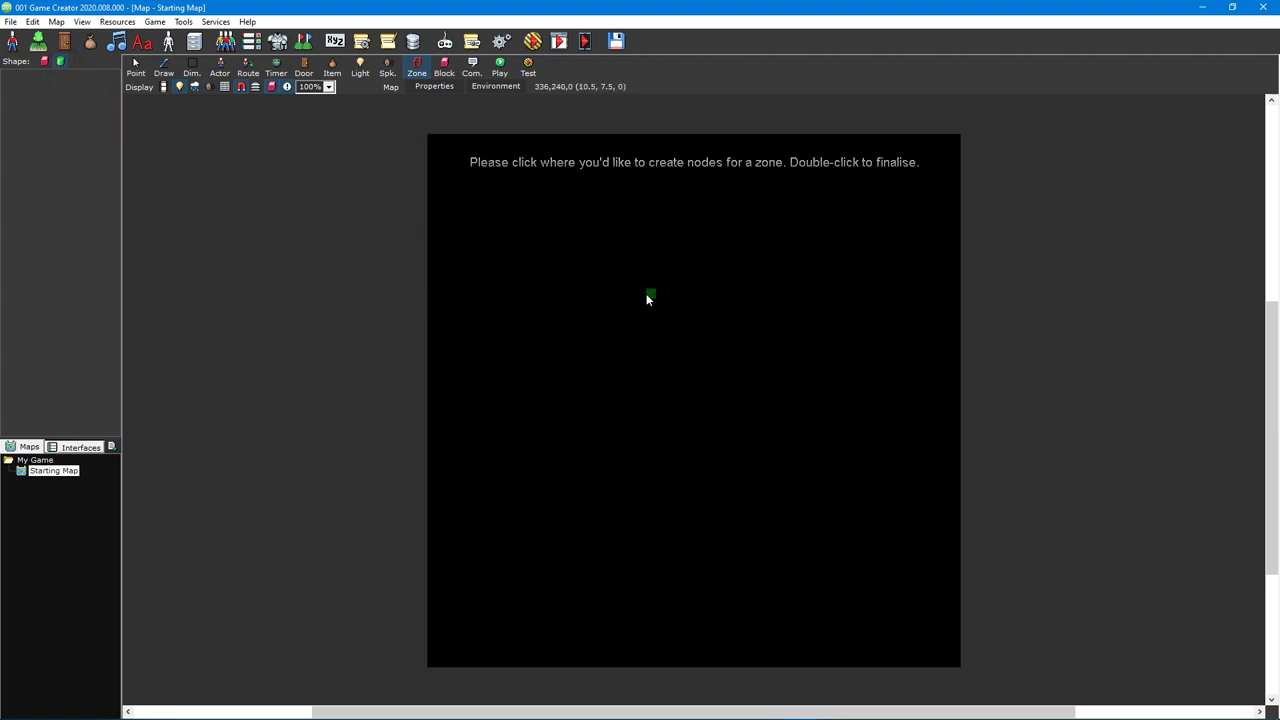
left_click(646, 294)
left_click(742, 364)
left_click(608, 440)
left_click(491, 347)
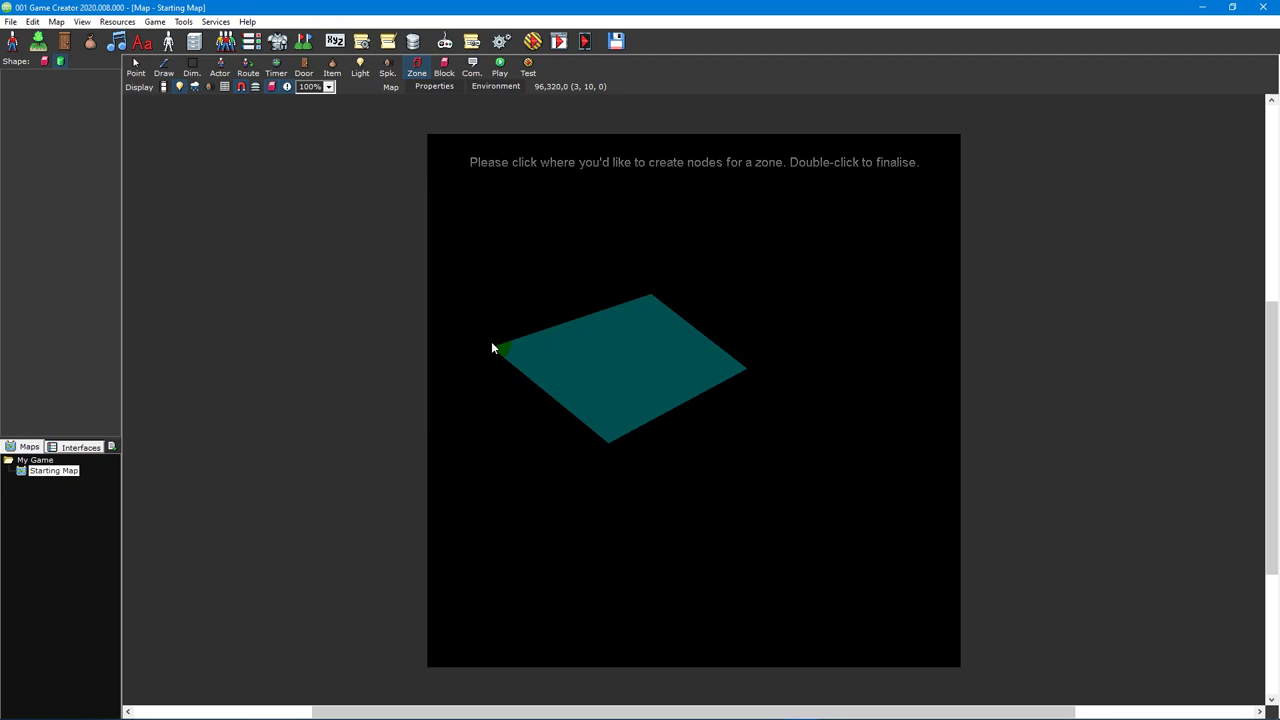
double_click(491, 344)
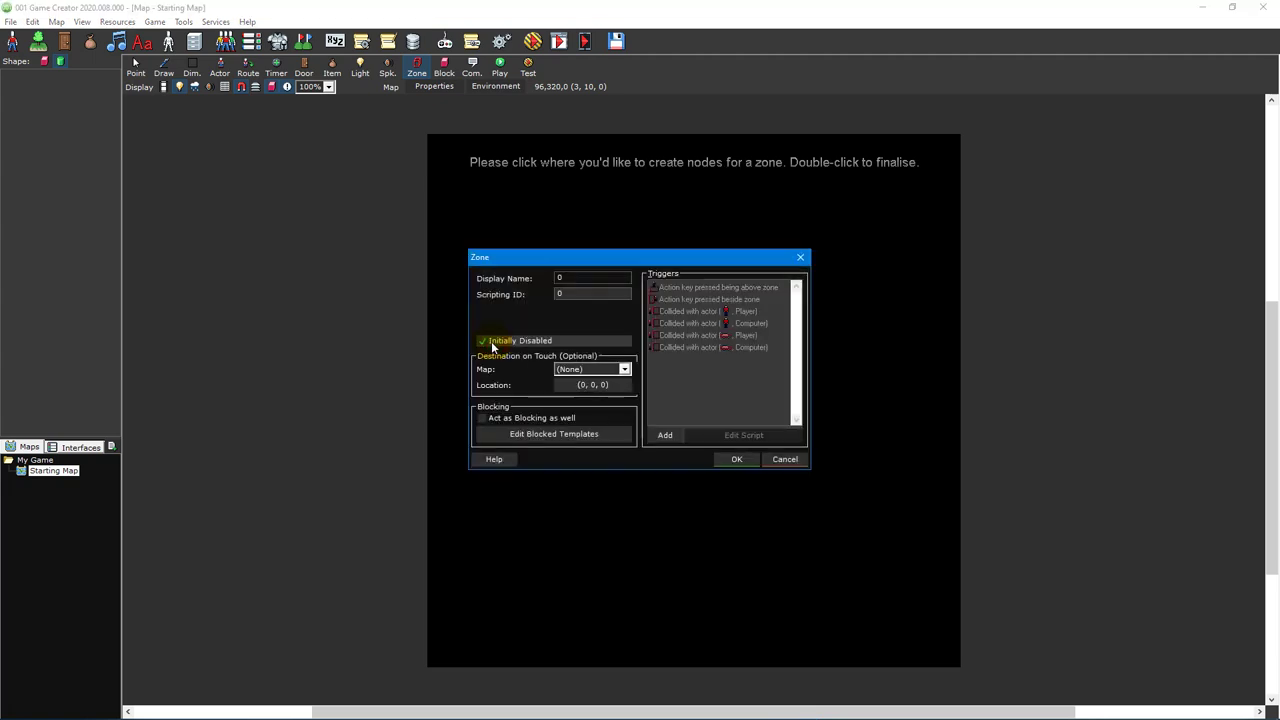
left_click(736, 459)
- Reshape the polygon zone by moving its upper, right and lower nodes
mouse_move(633, 205)
left_mouse_down()
mouse_move(629, 243)
mouse_move(657, 314)
mouse_move(745, 370)
mouse_move(623, 363)
mouse_move(729, 363)
left_mouse_up()
left_click(608, 440)
left_click_drag(608, 440, 608, 466)
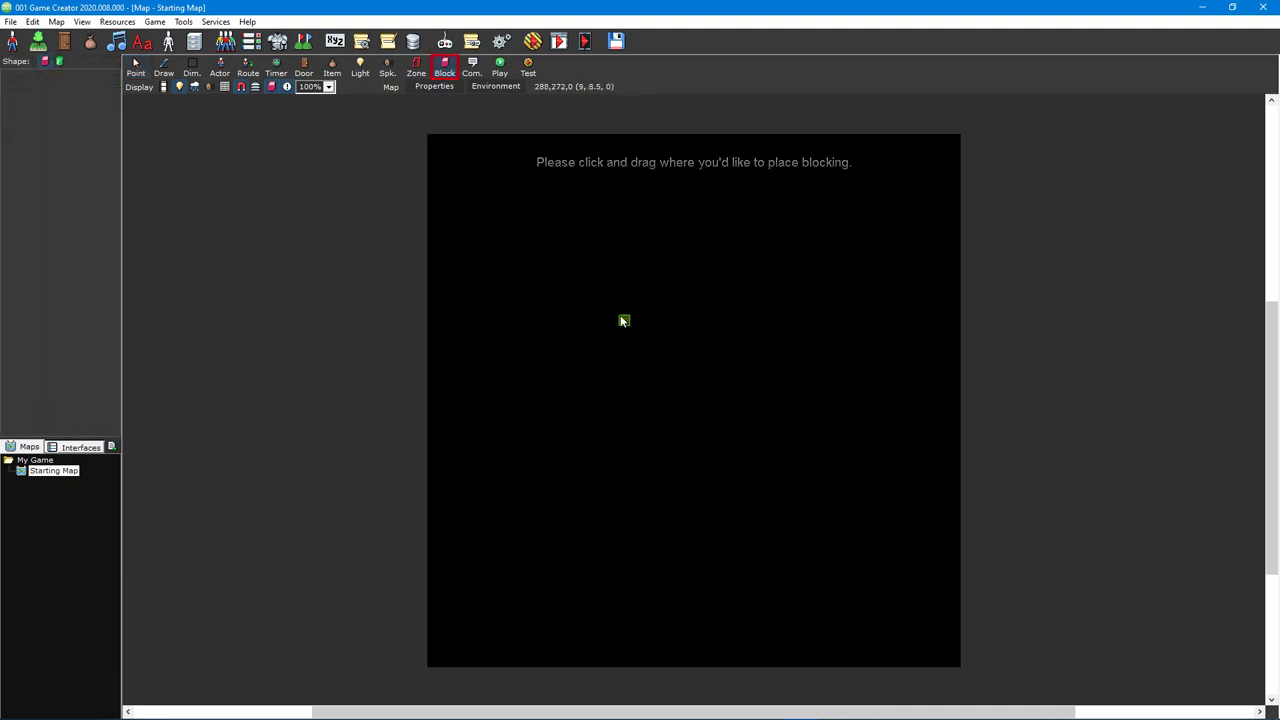
- Draw a rectangular blocking area from 288, 272 to 544, 416 and delete it
left_click_drag(621, 316, 789, 410)
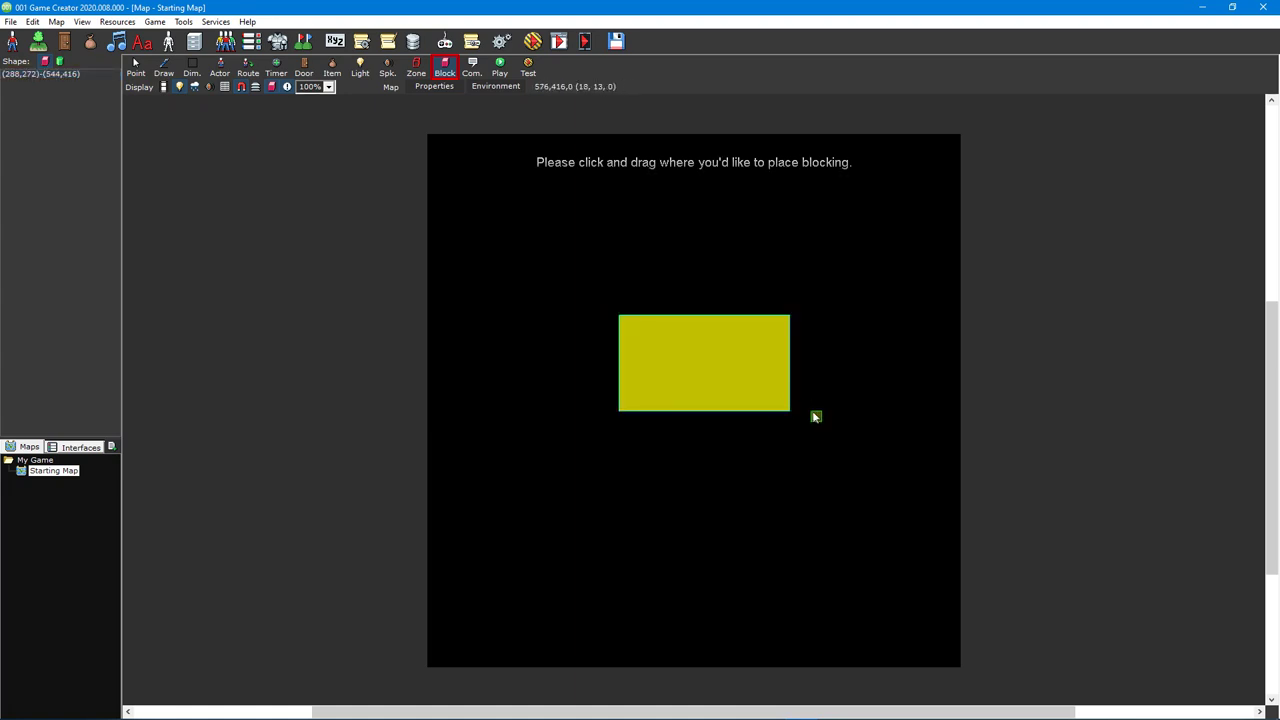
right_click(717, 368)
left_click(750, 517)
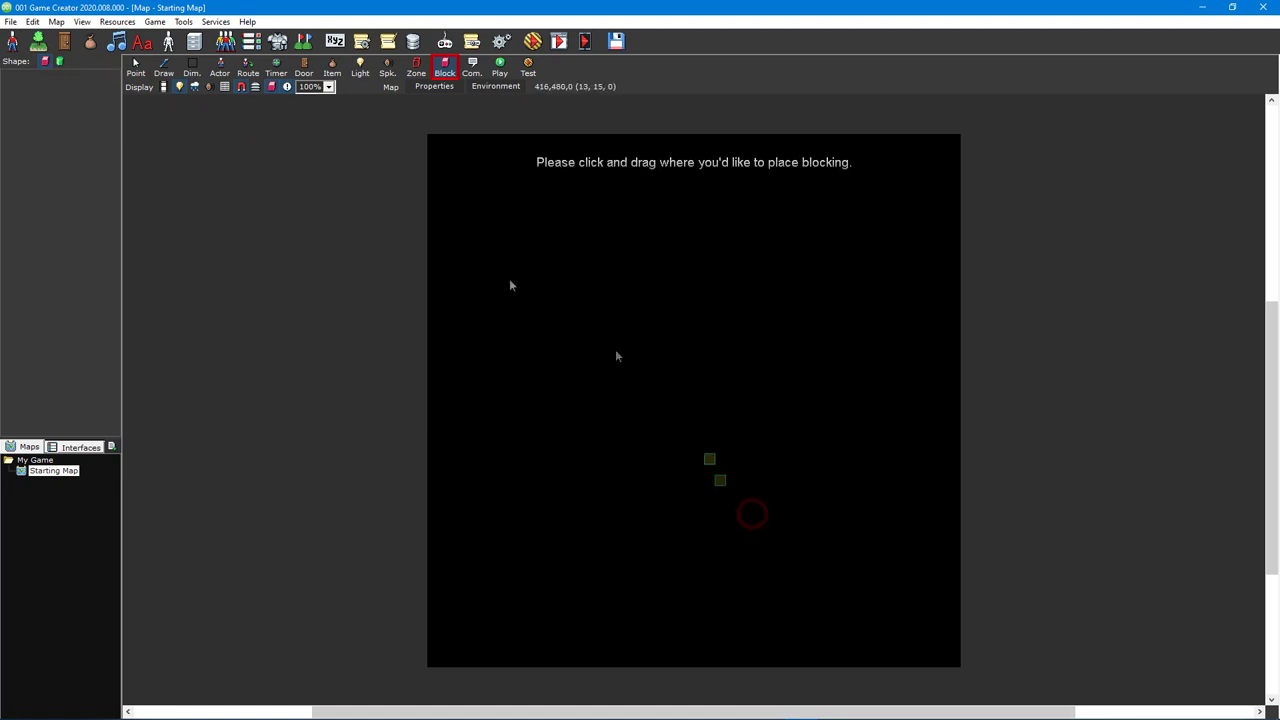
- Draw a four-node polygon blocking area starting at 272, 304 and stretch it outward by its lower and right nodes
left_click(60, 61)
left_click(608, 337)
left_click(705, 264)
double_click(778, 368)
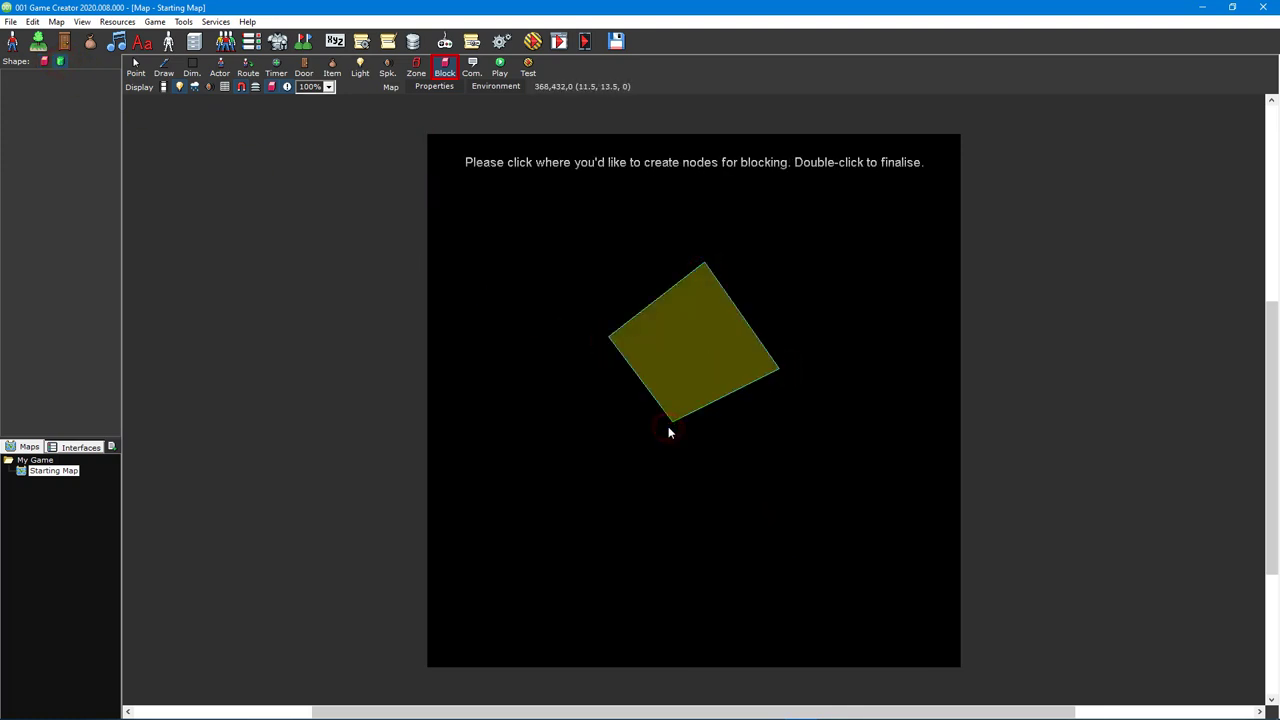
double_click(669, 426)
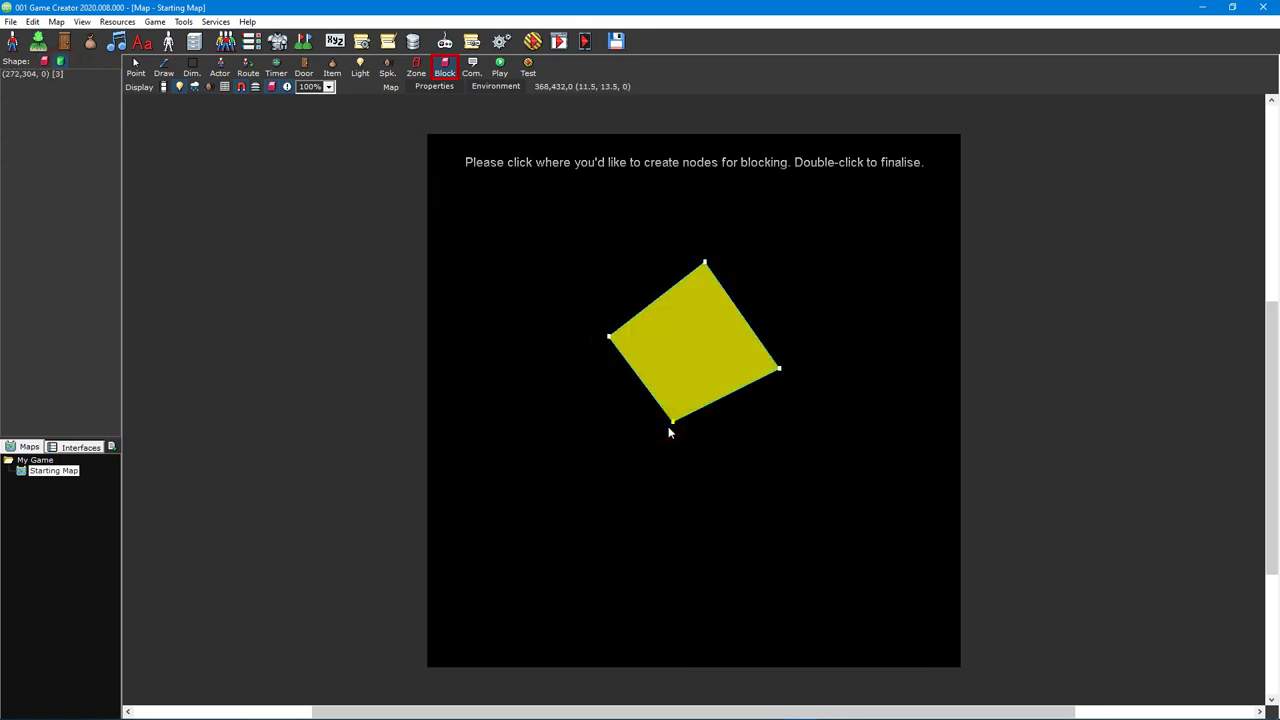
left_click_drag(668, 426, 651, 452)
left_click_drag(778, 371, 794, 397)
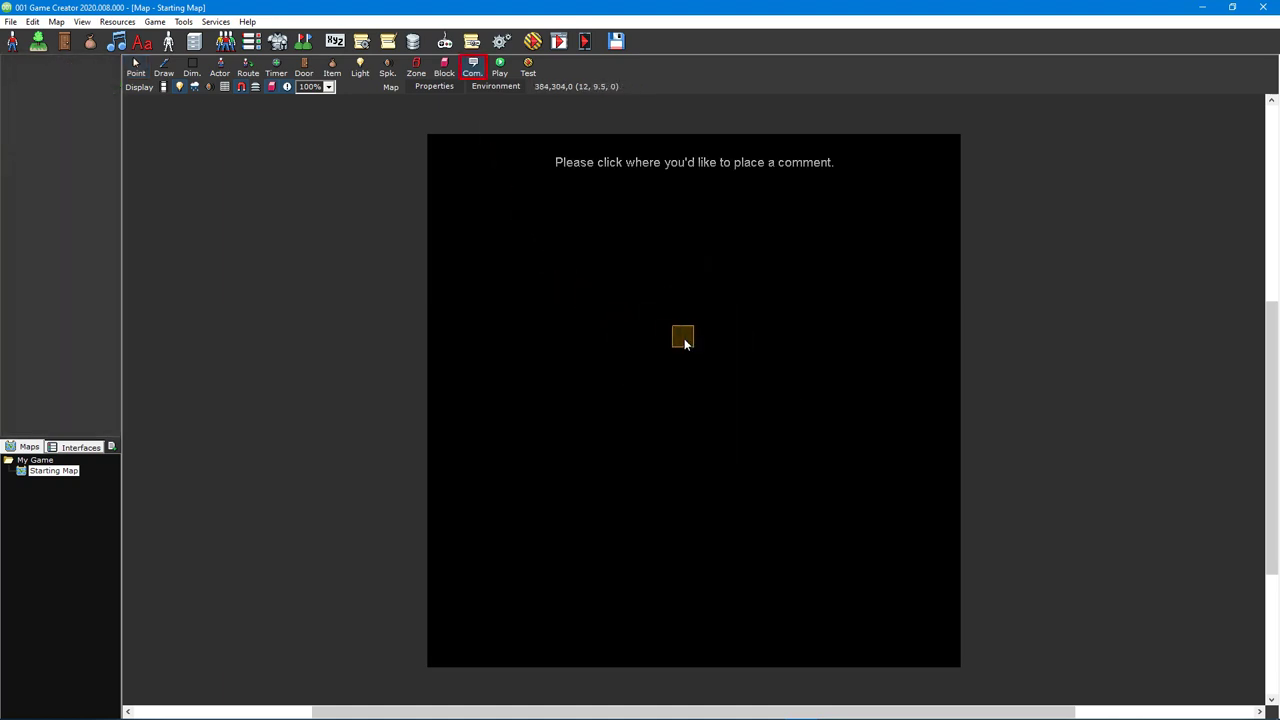
- Place a comment reading "This is a comment" at 384, 304, 0
left_click(684, 339)
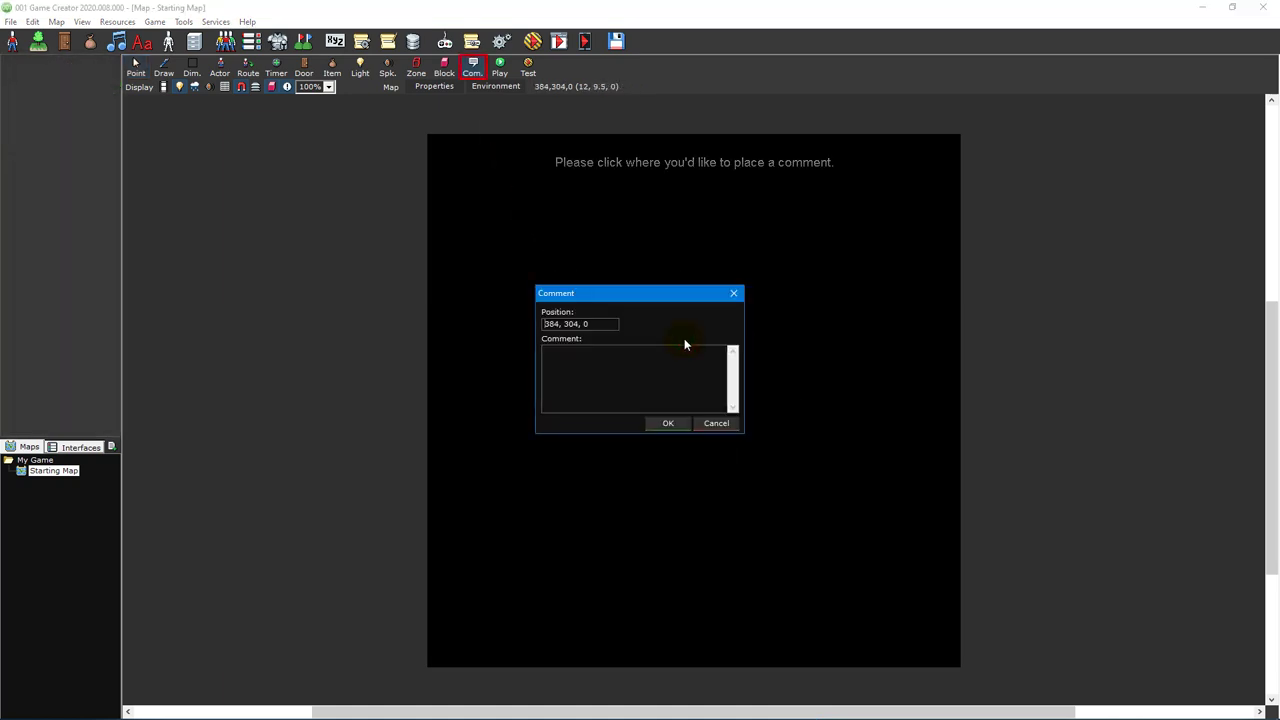
left_click(669, 373)
left_click(675, 425)
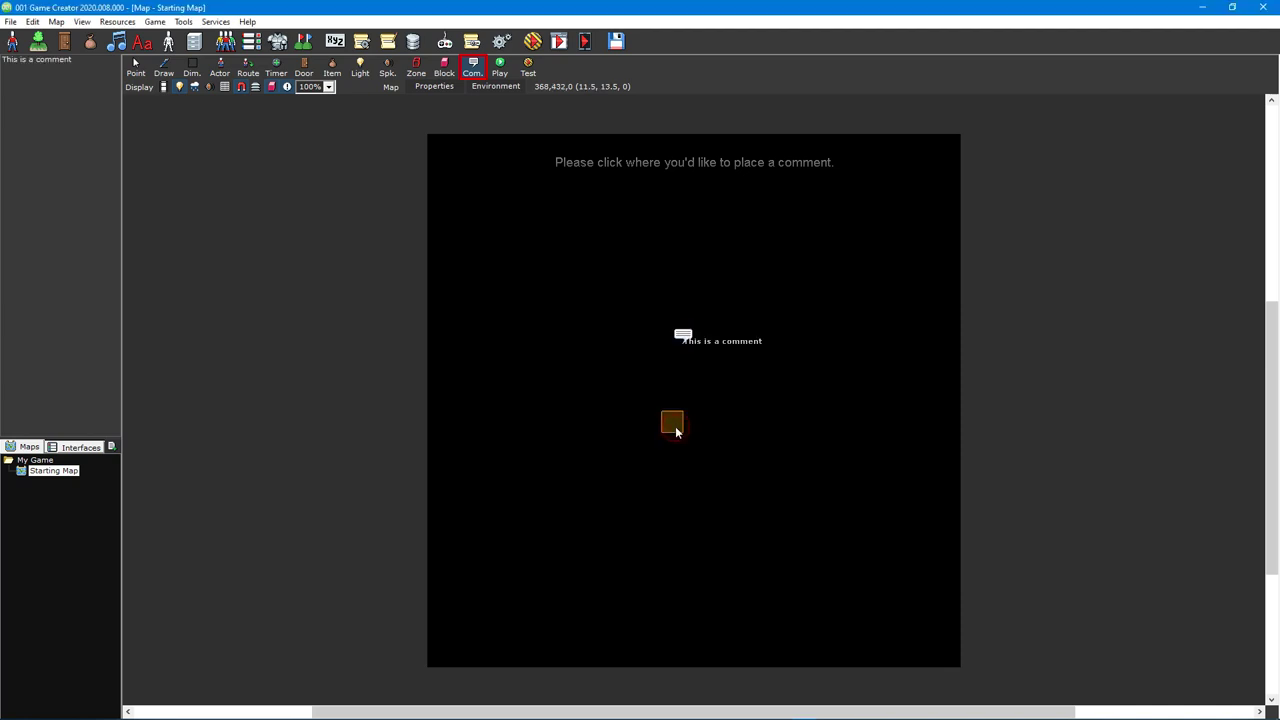
left_click(683, 337)
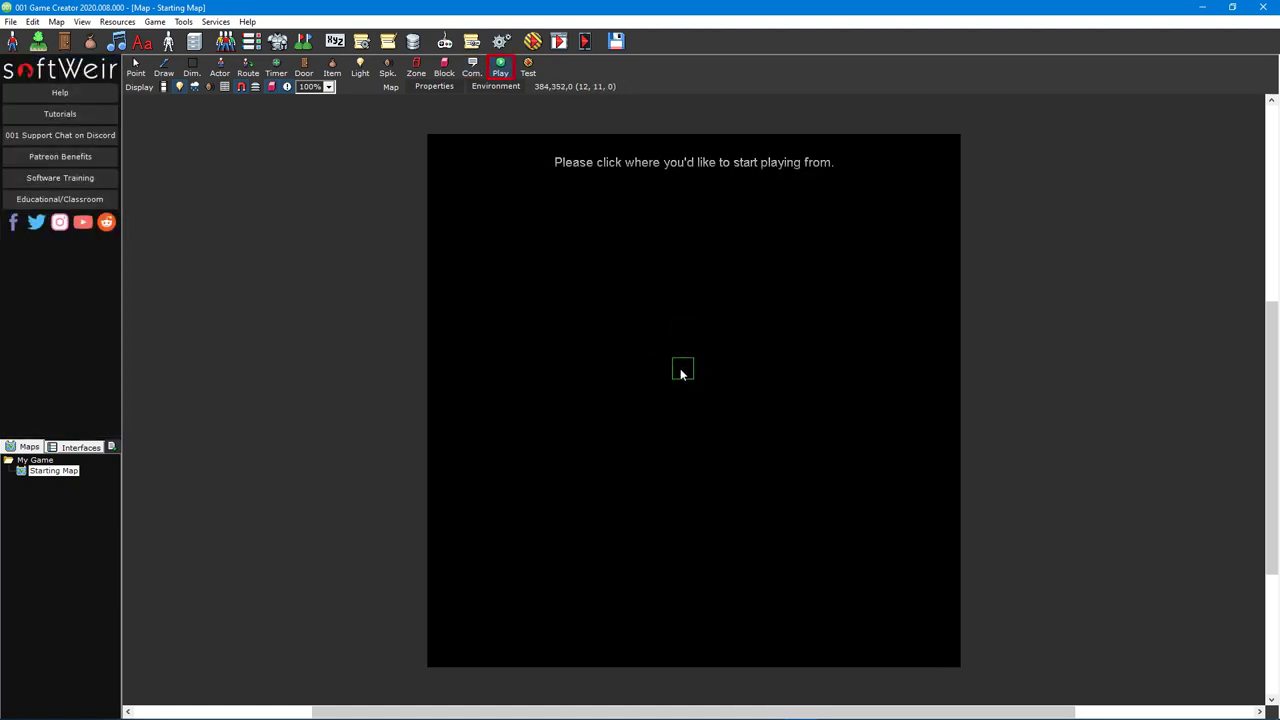
- Play-test the map starting from 384, 352 and walk the character down, left and right
left_click(680, 371)
left_click(749, 461)
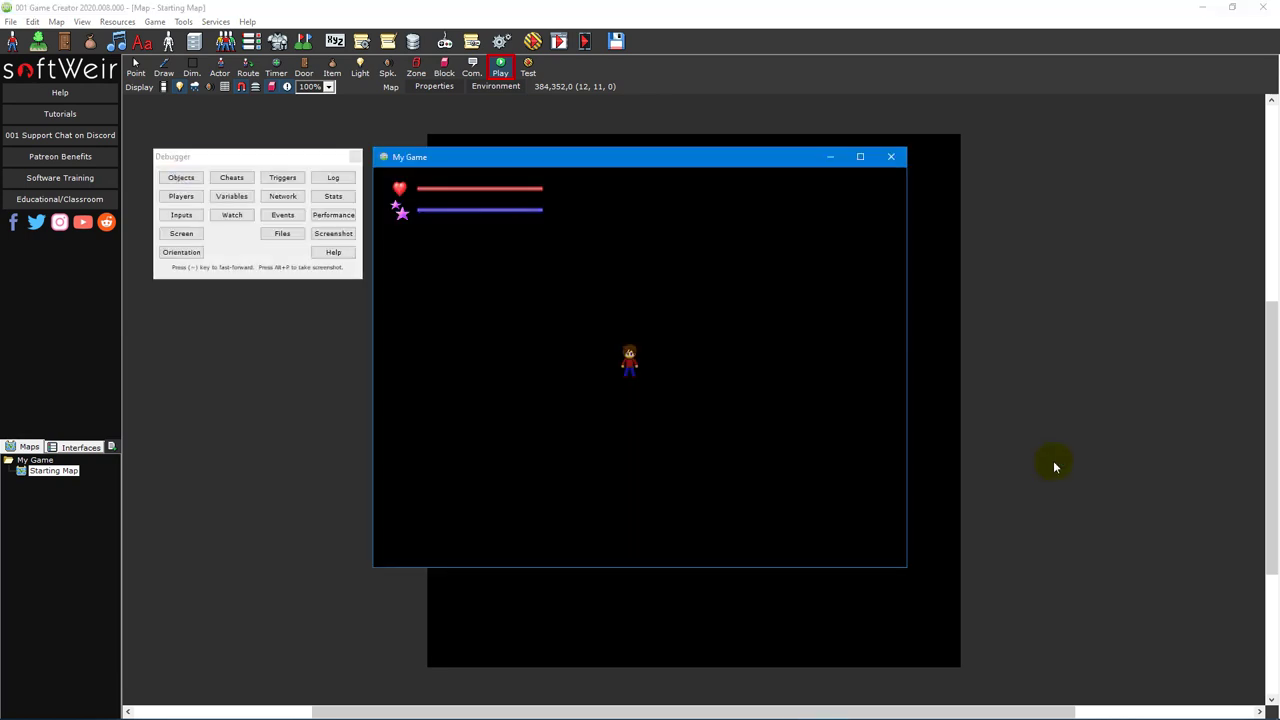
key("Down")
key("Left")
key("Right")
key("Left")
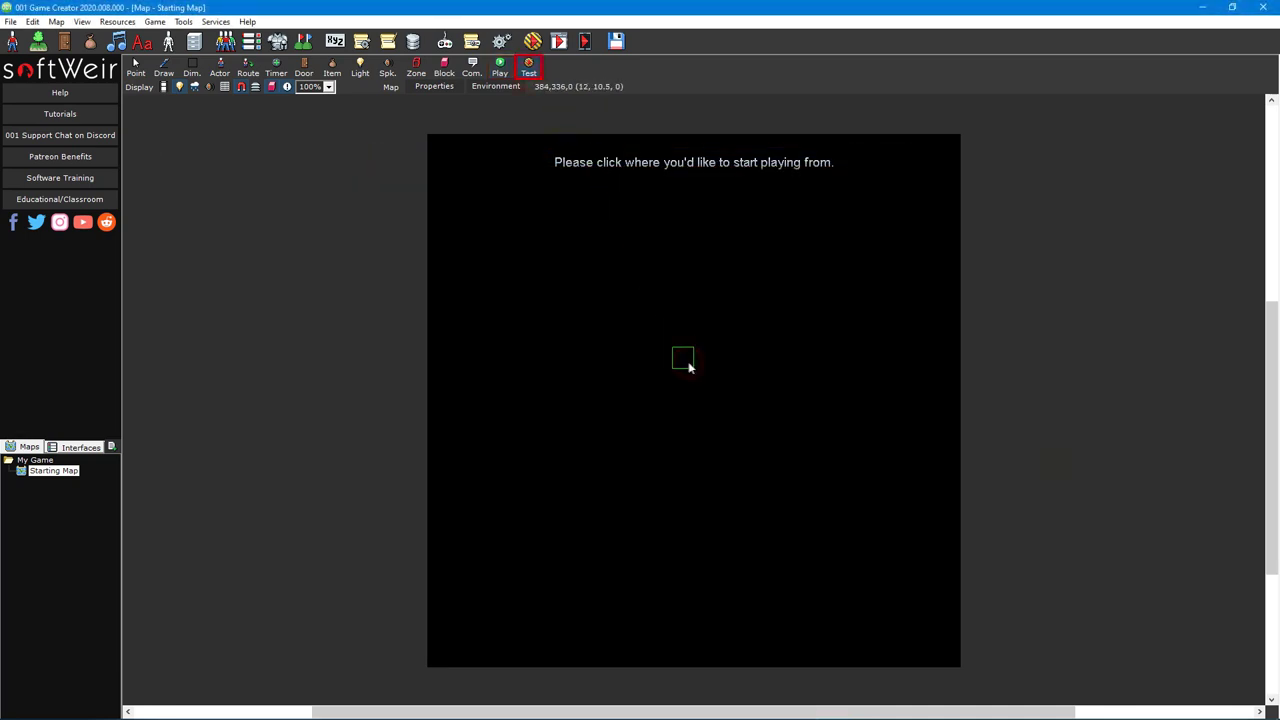
- Run a test script from 384, 336 containing a Message Box event that says "Hello world!", with the existing testing options
left_click(688, 368)
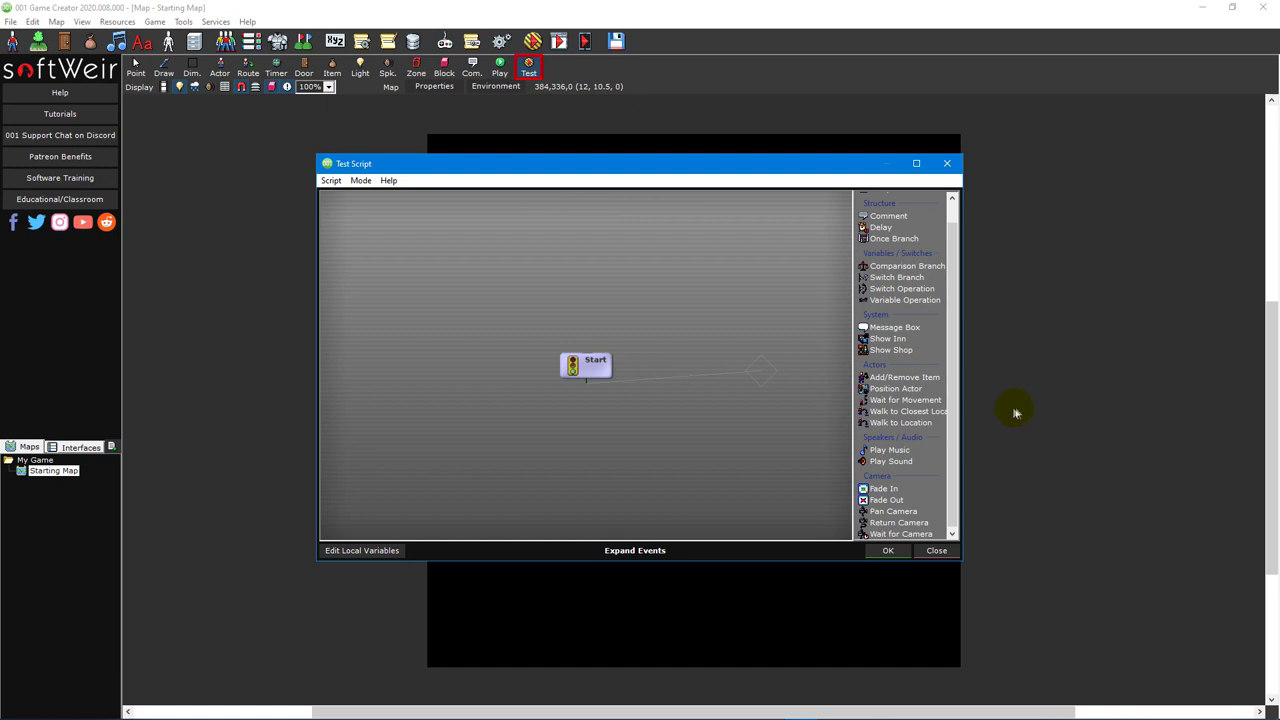
left_click_drag(889, 329, 667, 362)
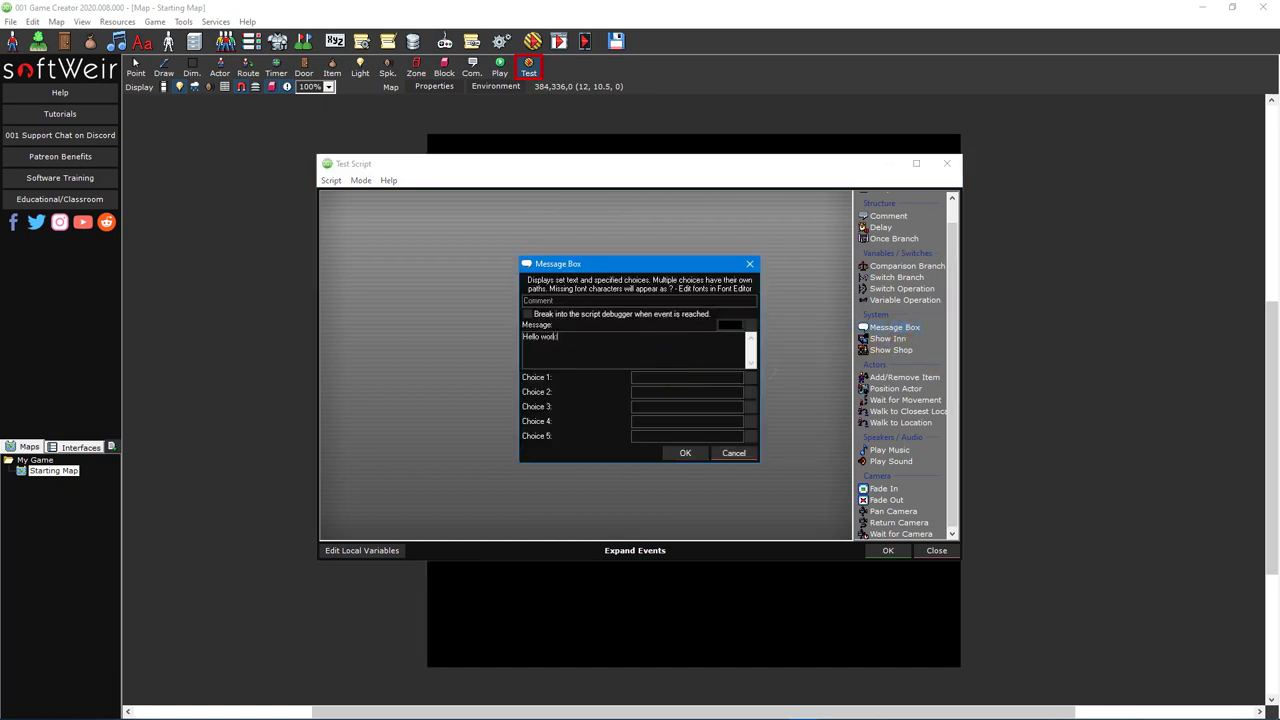
left_click(700, 453)
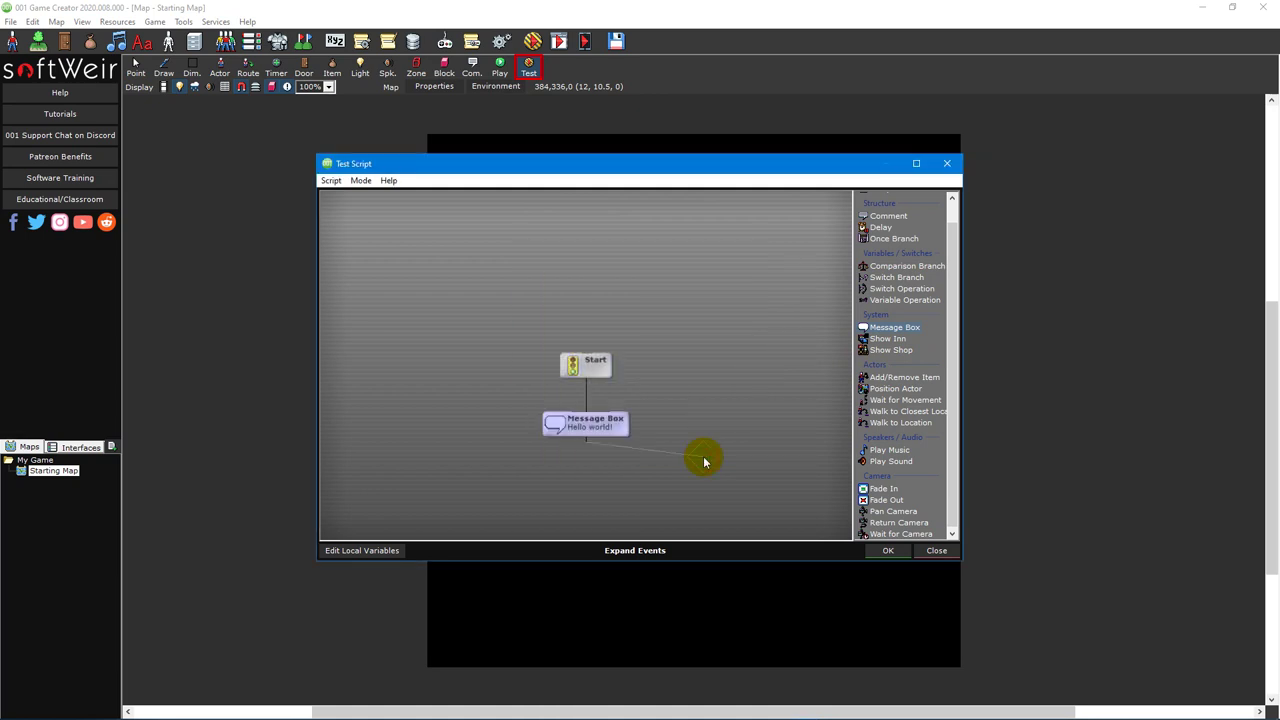
left_click(898, 550)
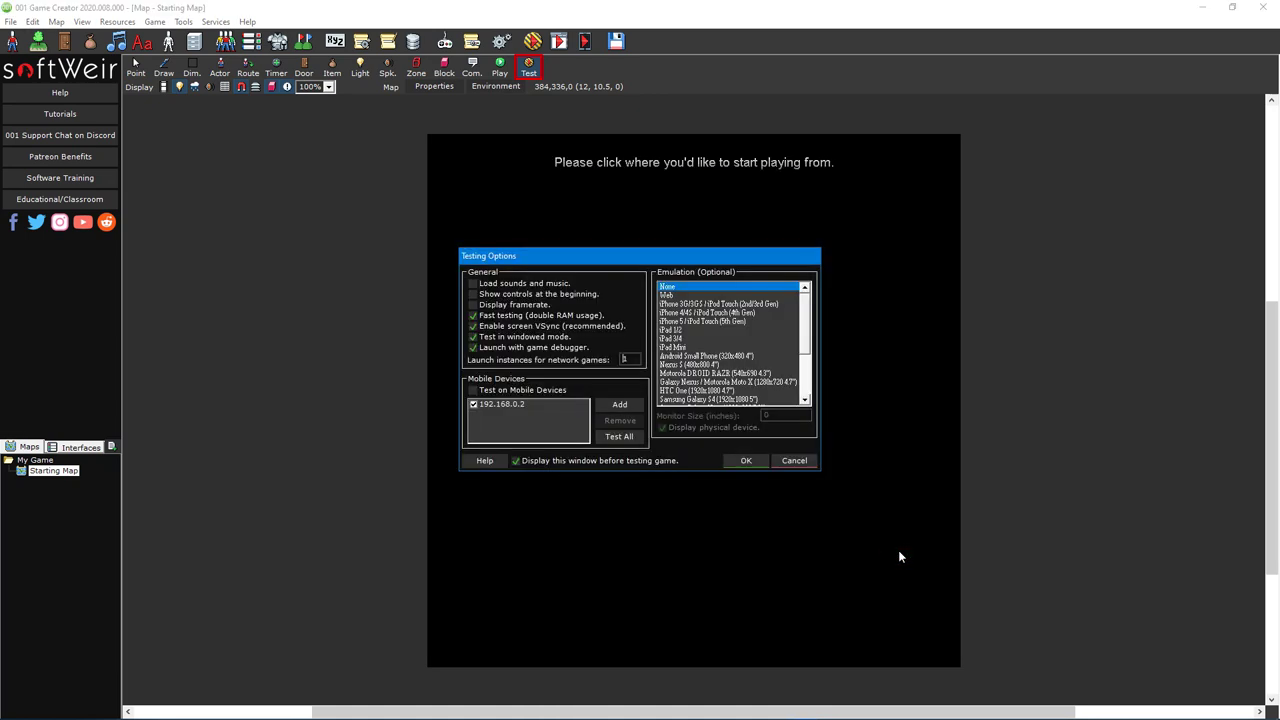
left_click(750, 465)
left_click(748, 466)
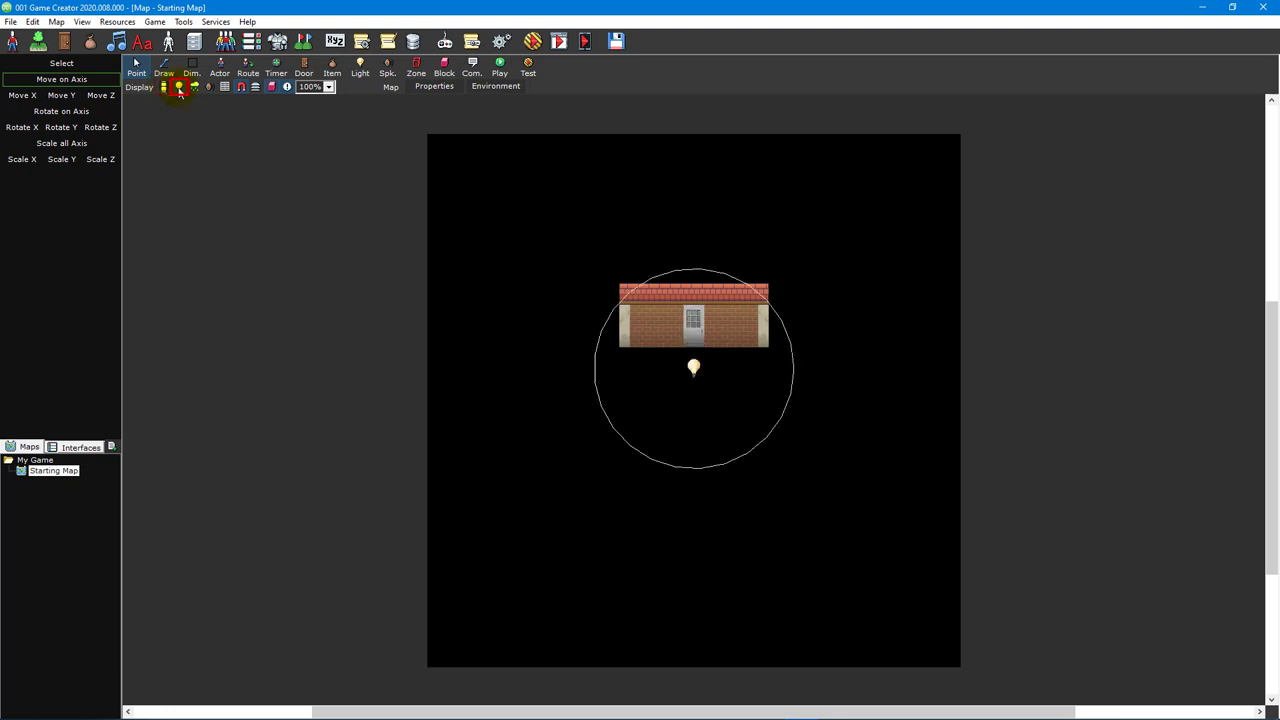
- Try out the map's display toggles for lighting, speaker sound and the grid
left_click(179, 87)
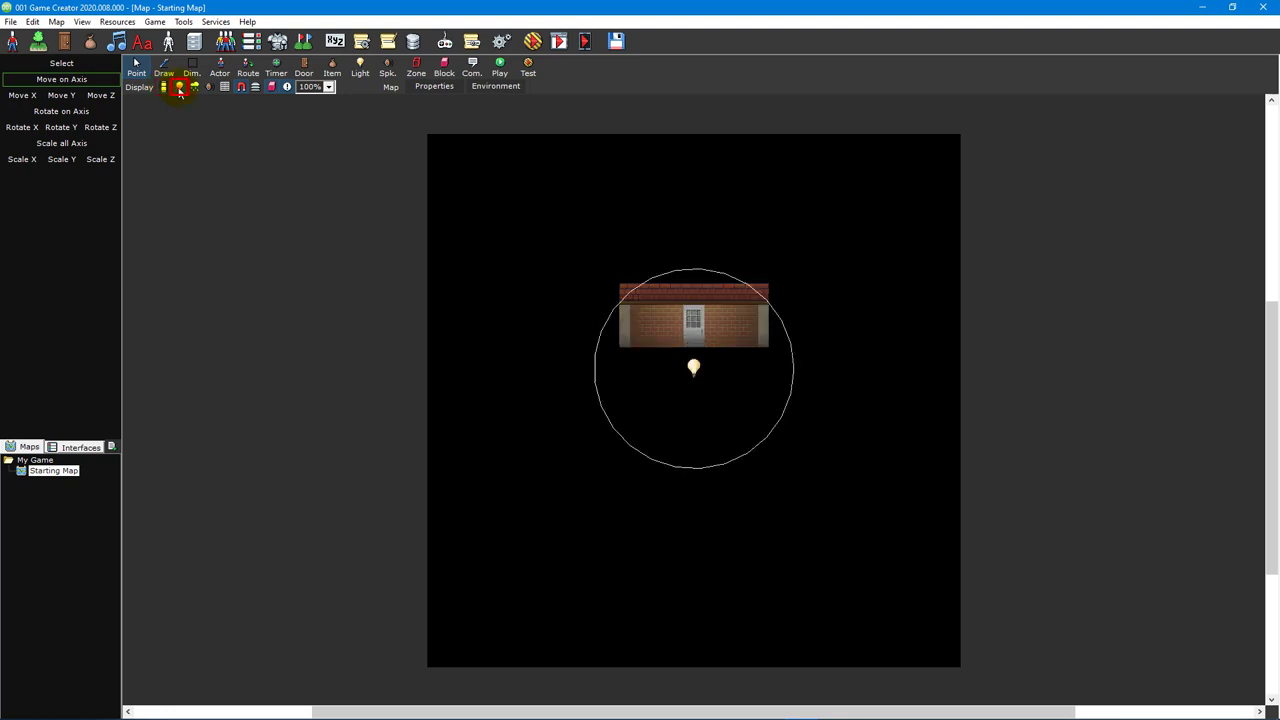
left_click(180, 89)
left_click(180, 89)
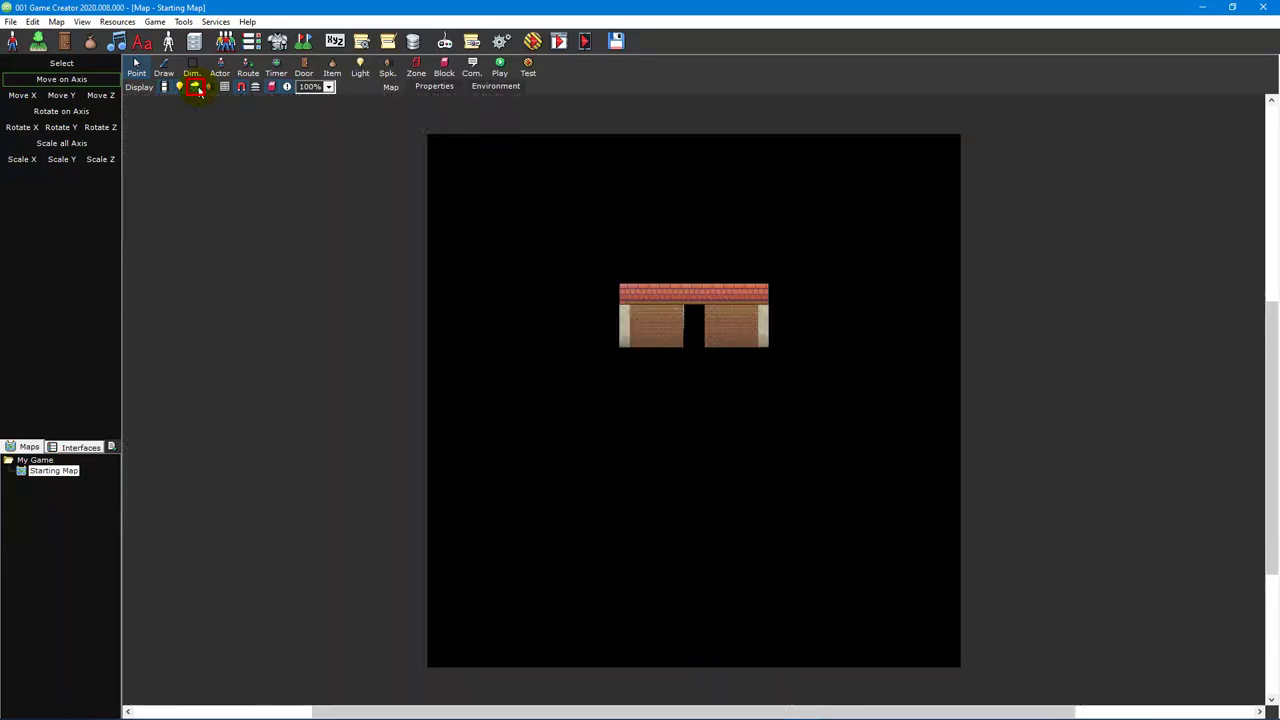
left_click(207, 89)
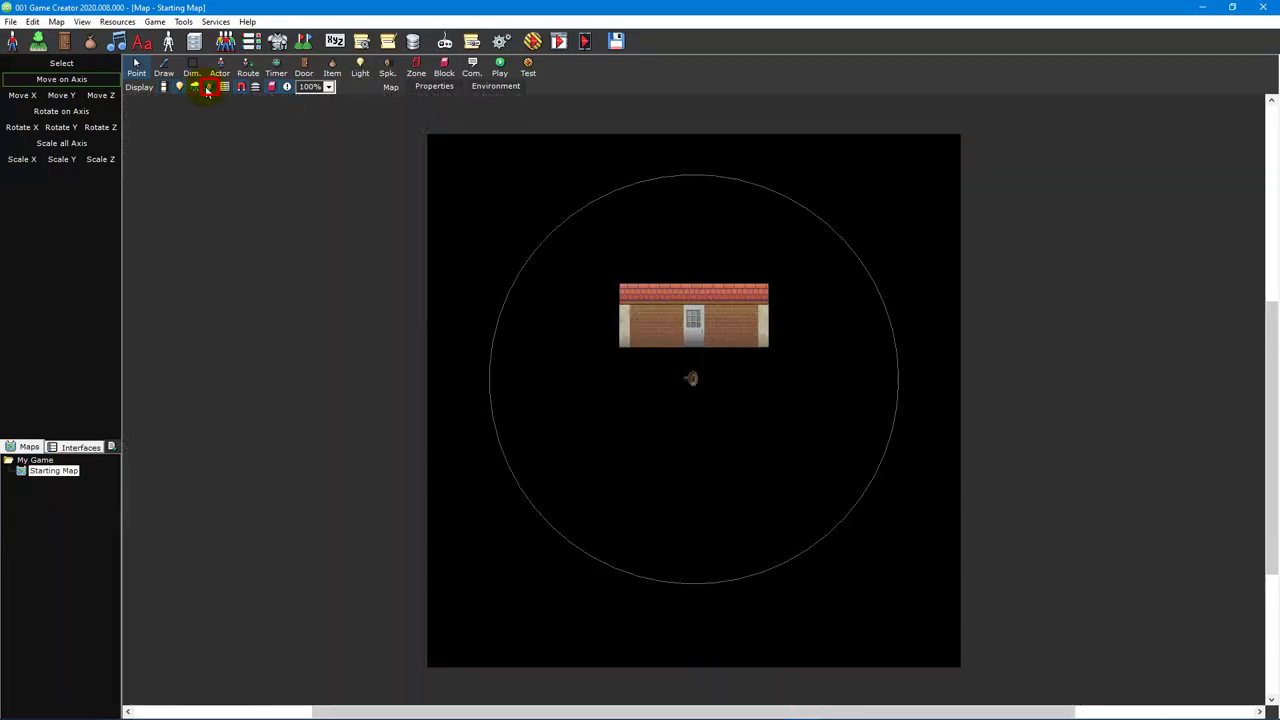
left_click(209, 88)
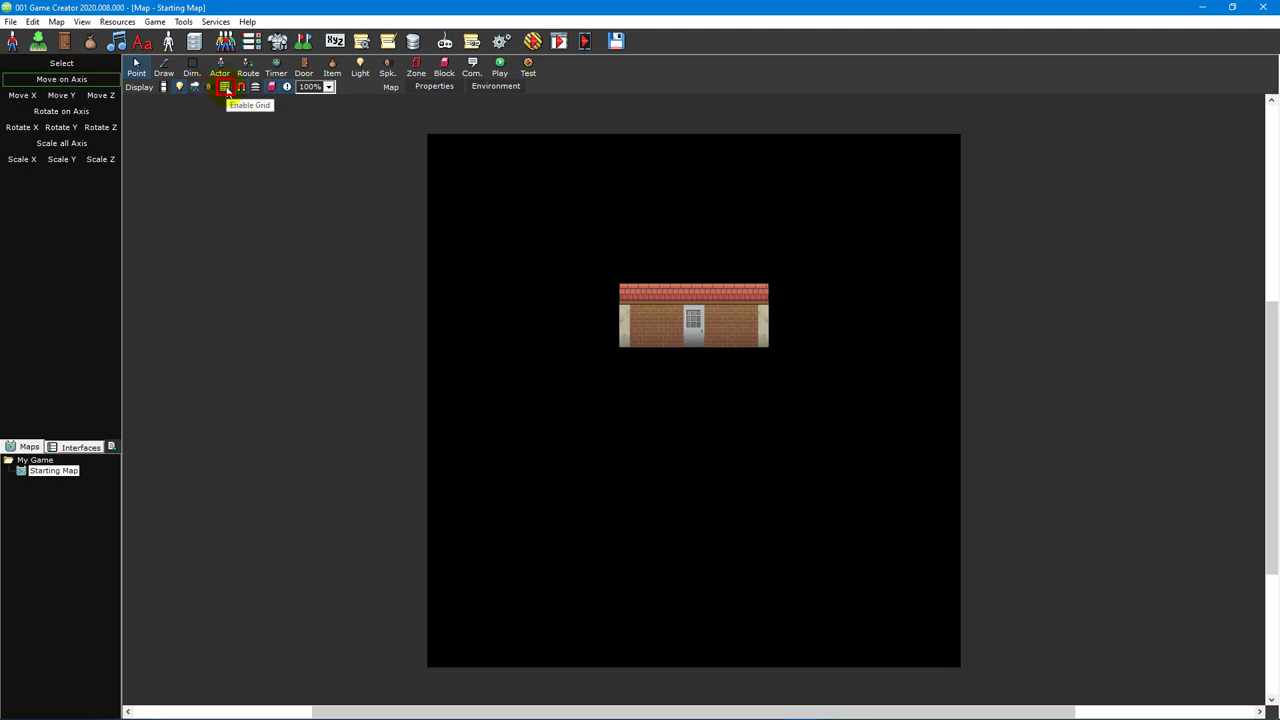
left_click(226, 88)
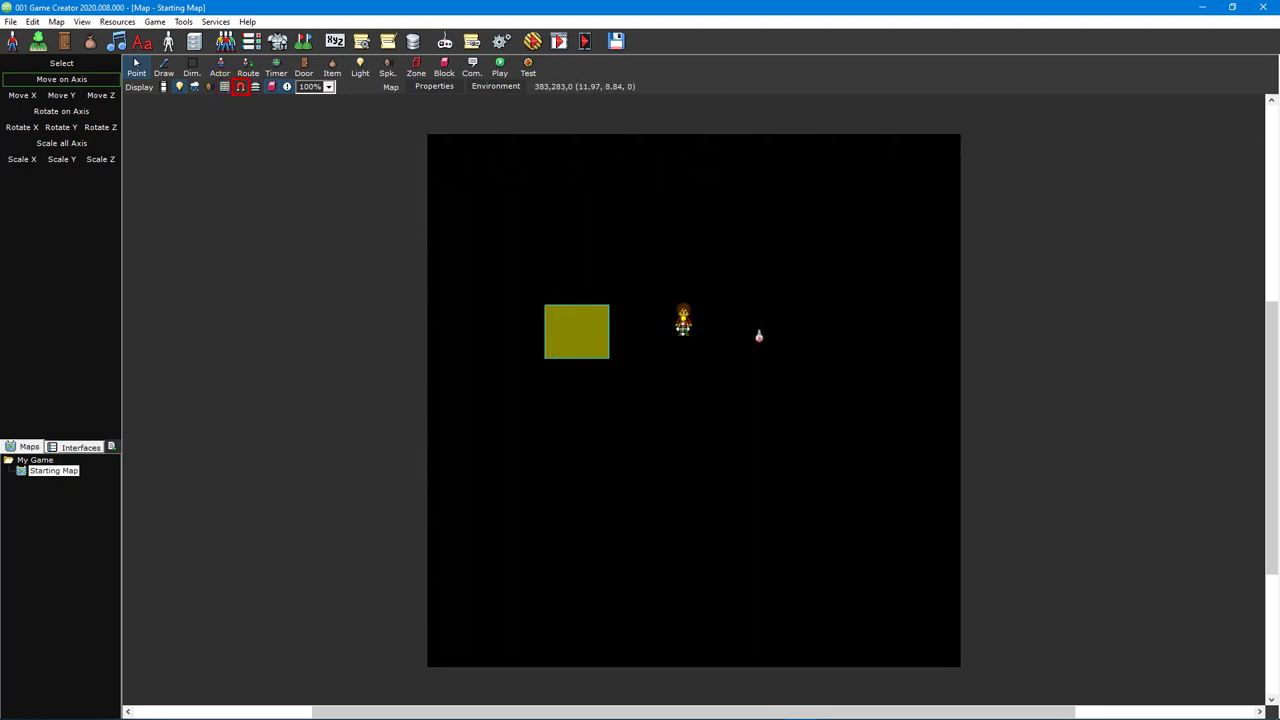
- Shift the potion, the rectangular blocking area and the character slightly on the map
left_click_drag(760, 338, 769, 327)
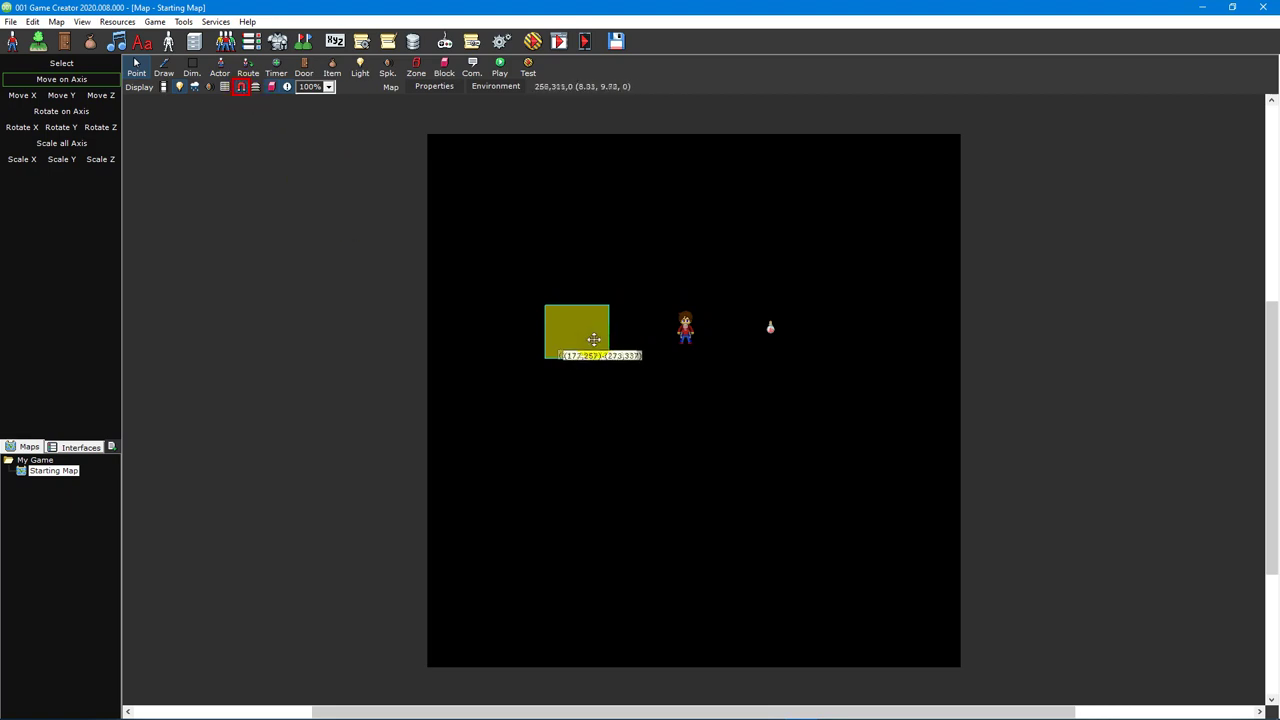
mouse_move(587, 341)
left_mouse_down()
mouse_move(603, 330)
mouse_move(562, 328)
mouse_move(605, 331)
mouse_move(582, 331)
left_mouse_up()
mouse_move(680, 335)
left_mouse_down()
mouse_move(688, 323)
mouse_move(648, 325)
mouse_move(678, 335)
left_mouse_up()
- Cycle through the layer display modes on the map with the brick building and tree
left_click(256, 87)
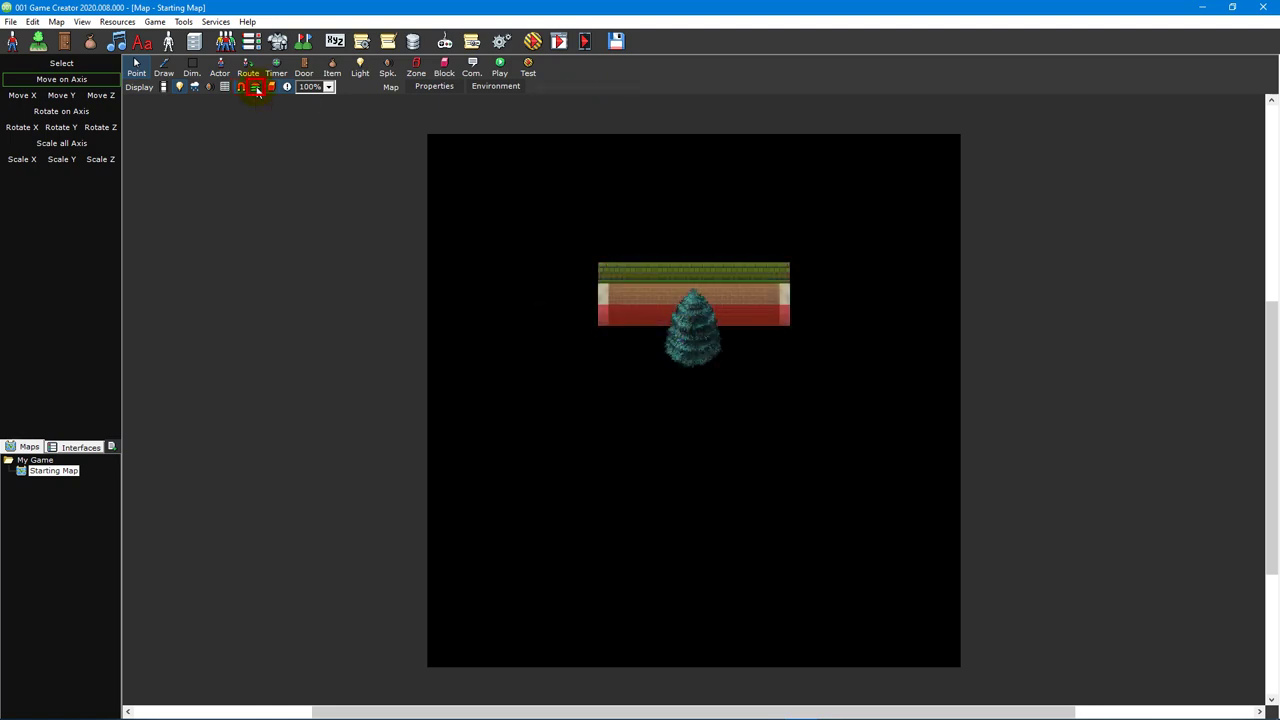
left_click(256, 87)
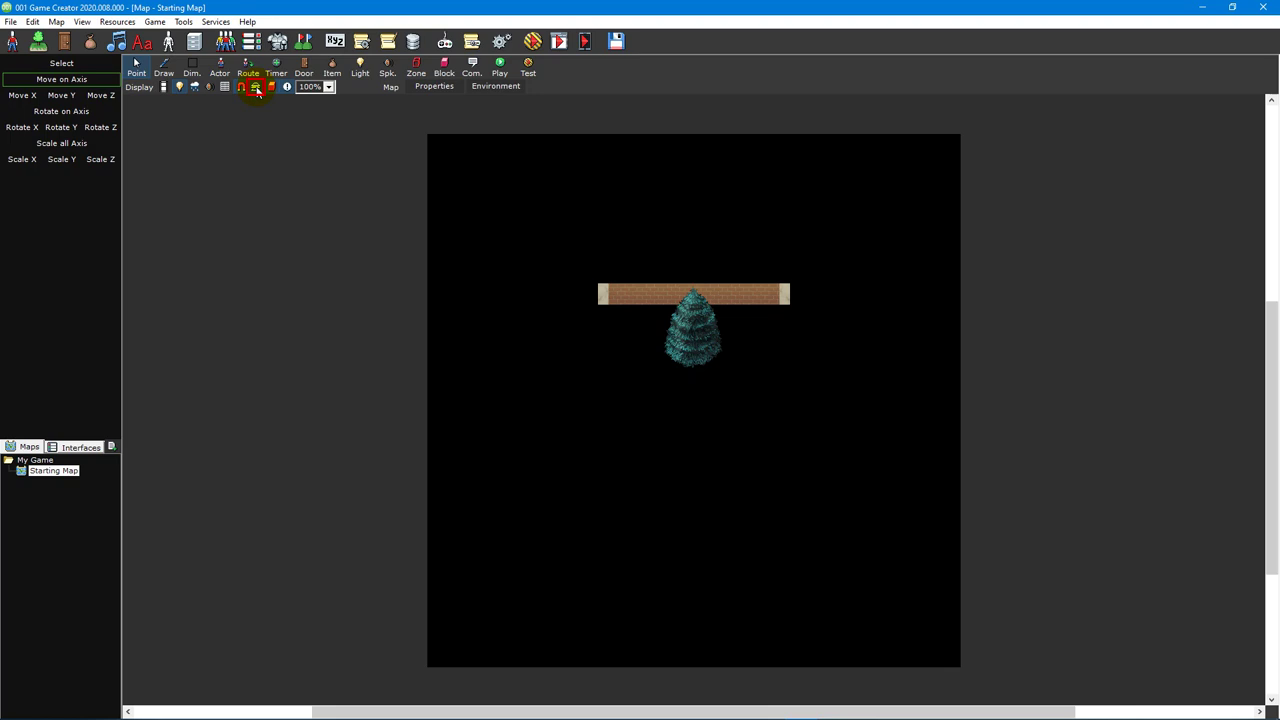
left_click(256, 87)
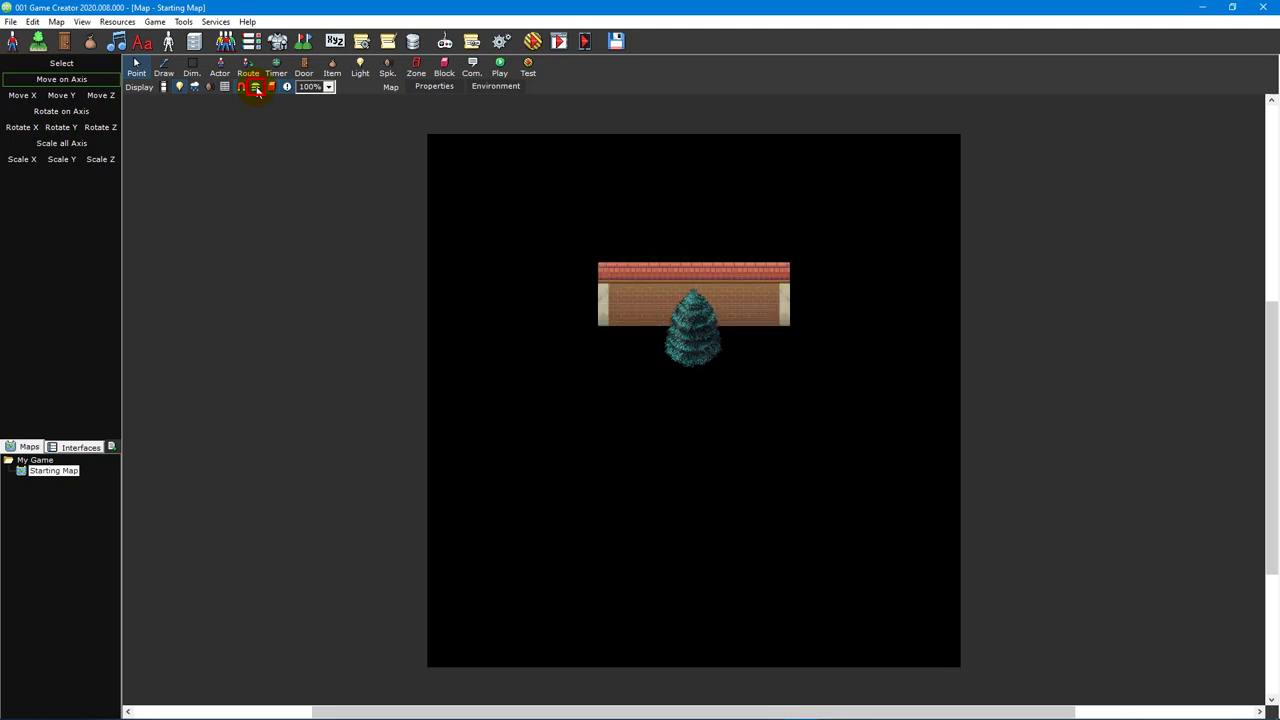
left_click(256, 87)
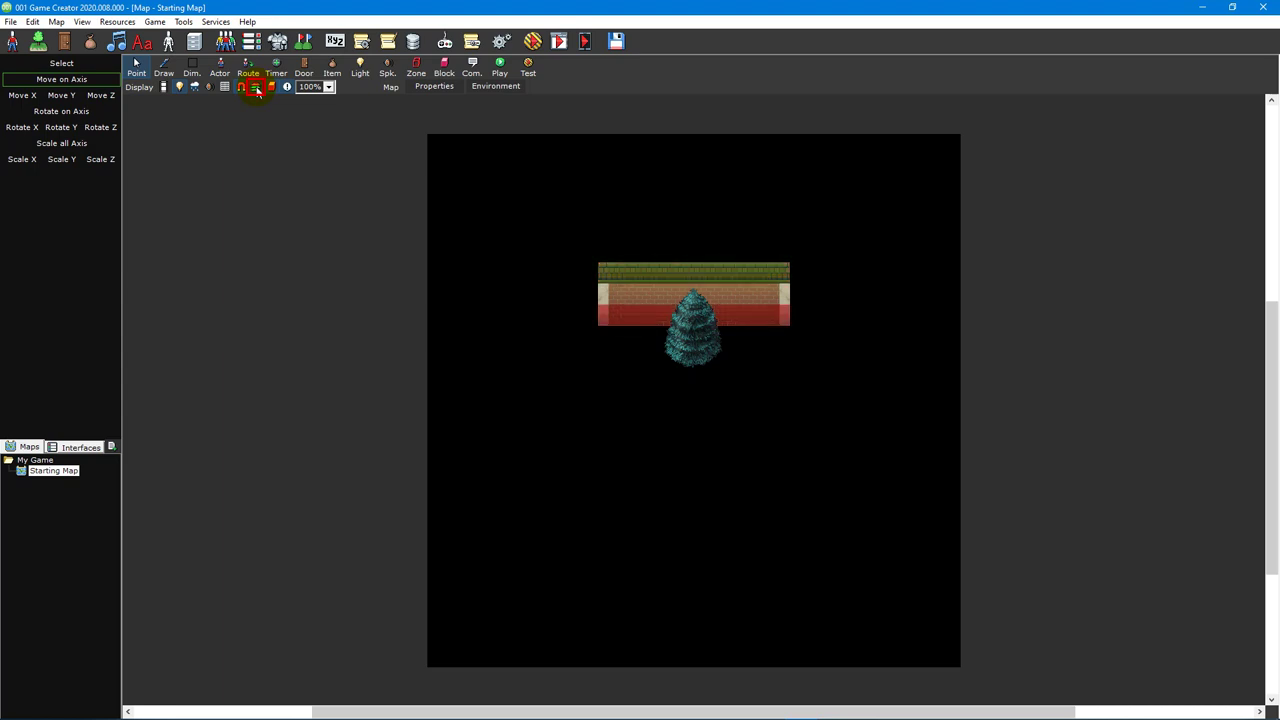
- Try out the layer display mode, the zones/blockings display and the neighbouring display toggle on the map
left_click(256, 87)
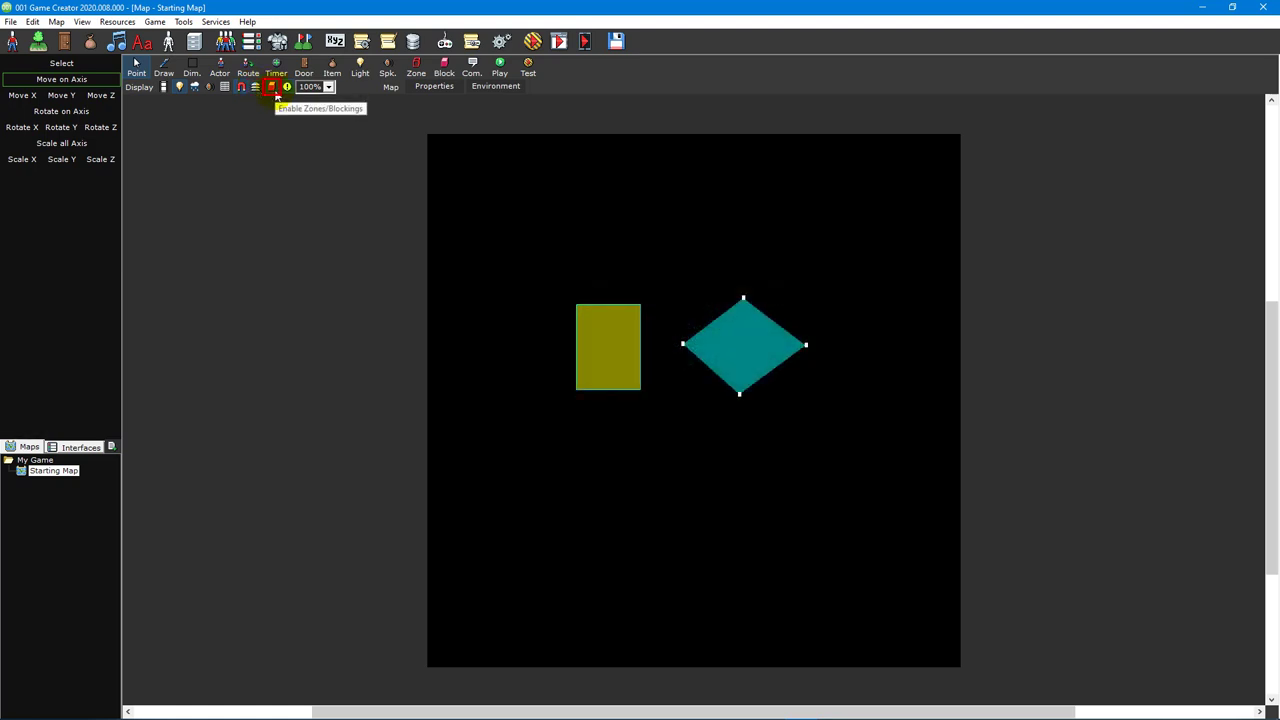
left_click(274, 90)
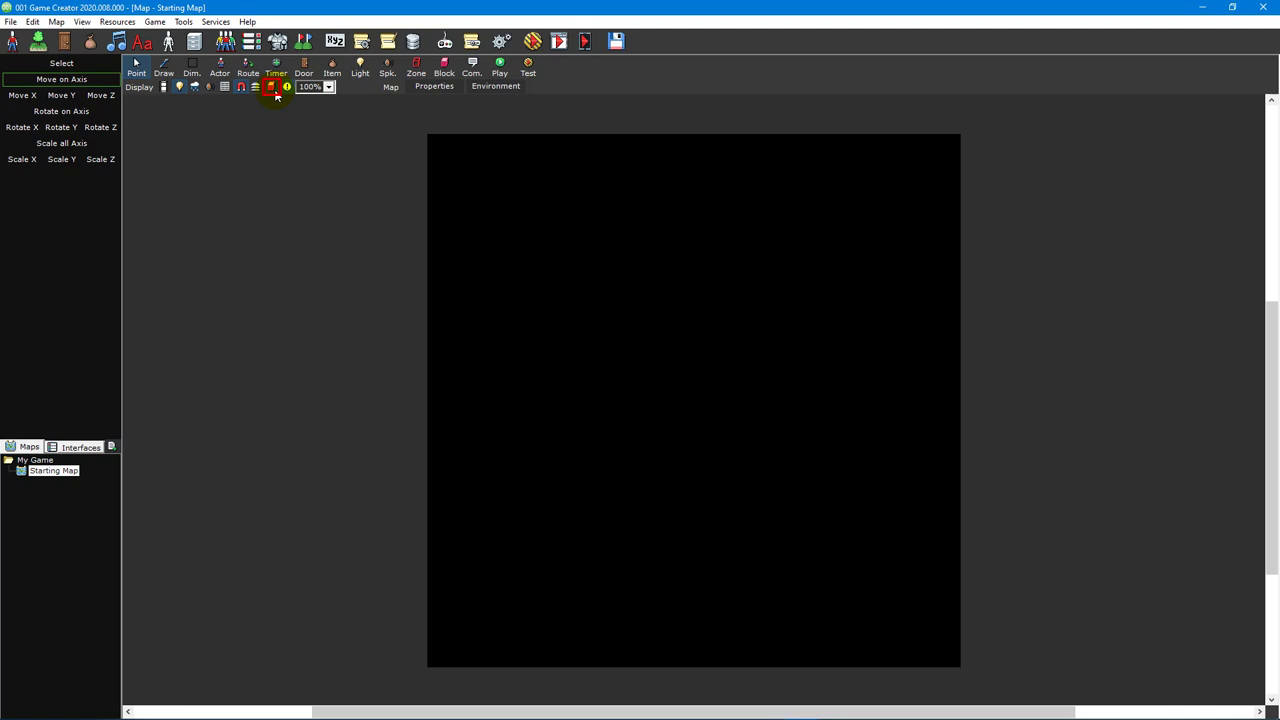
left_click(275, 91)
left_click(272, 88)
left_click(273, 88)
left_click(277, 87)
left_click(286, 87)
left_click(287, 87)
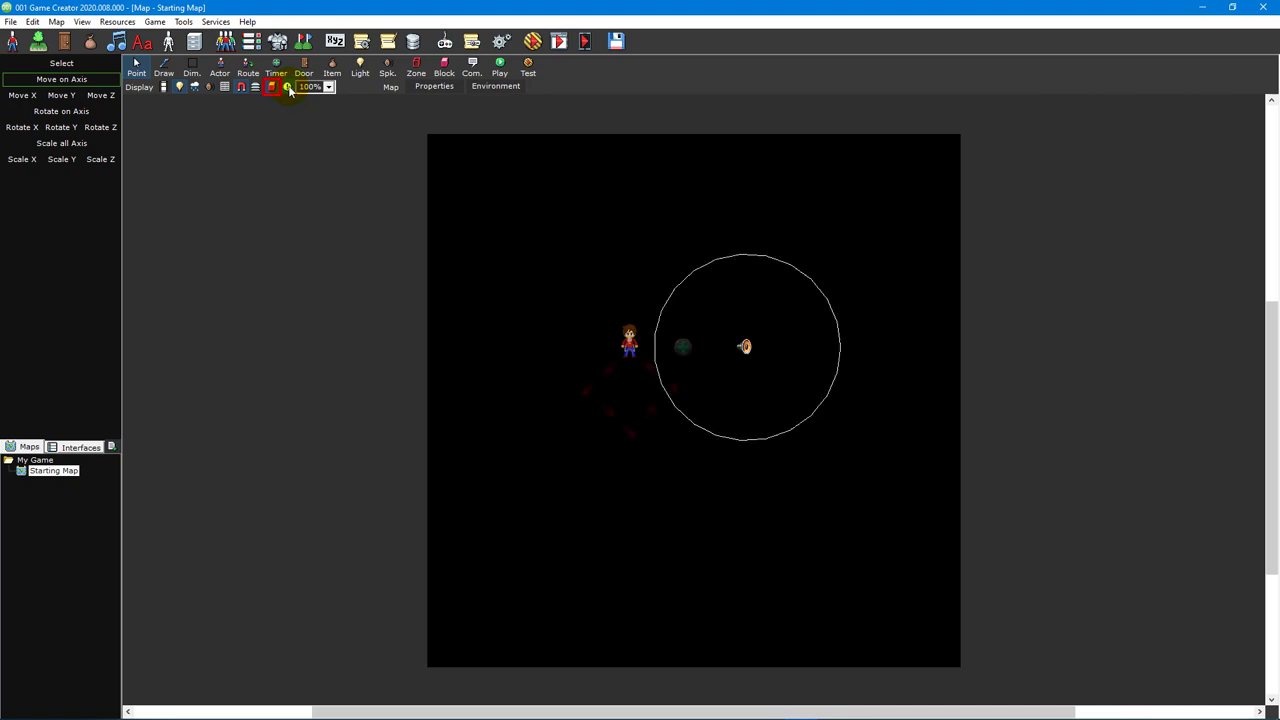
left_click(287, 87)
left_click(288, 88)
- Magnify the map to 200%, and try out closer and wider zoom levels
left_click(328, 87)
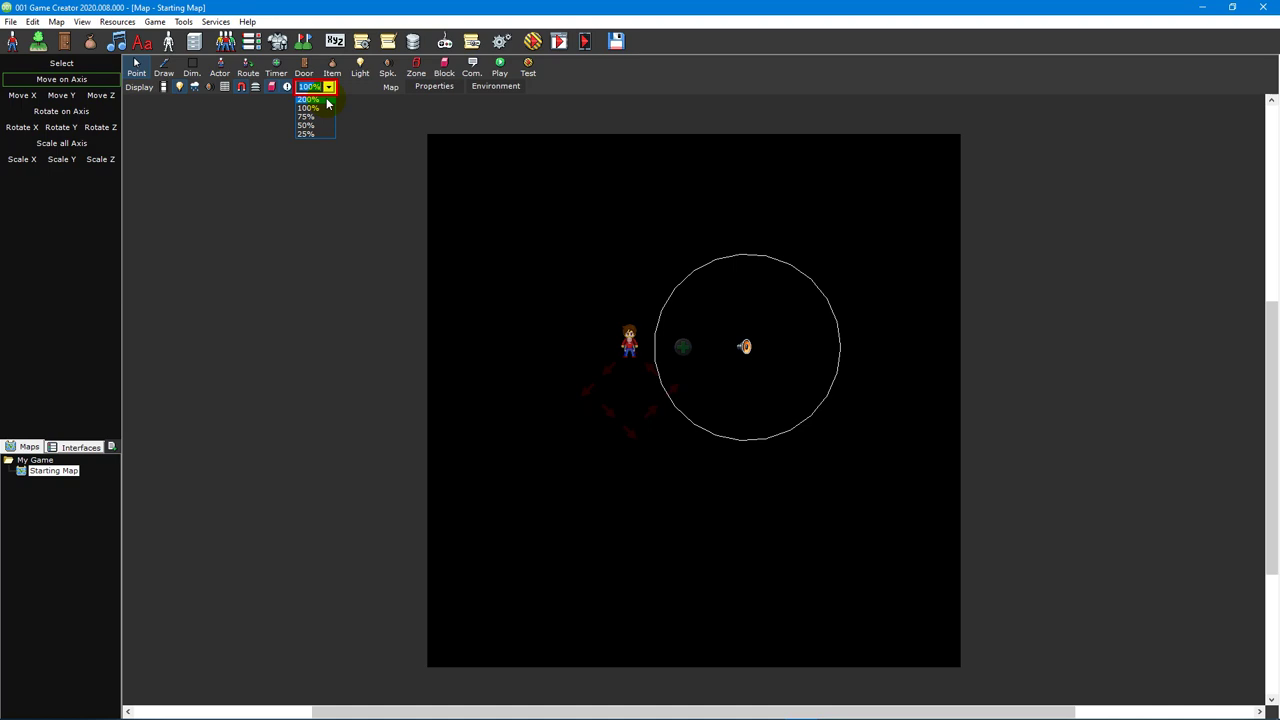
left_click(326, 99)
scroll(700, 360, "down", 3)
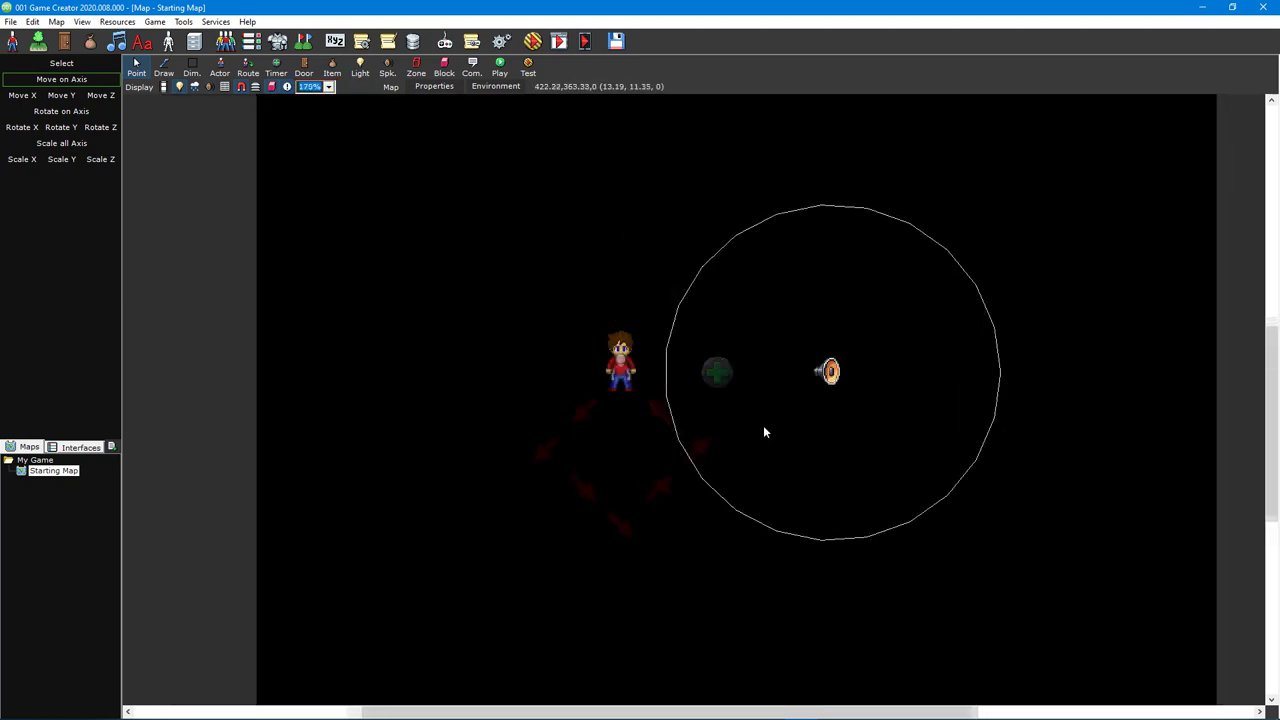
scroll(764, 432, "down", 10)
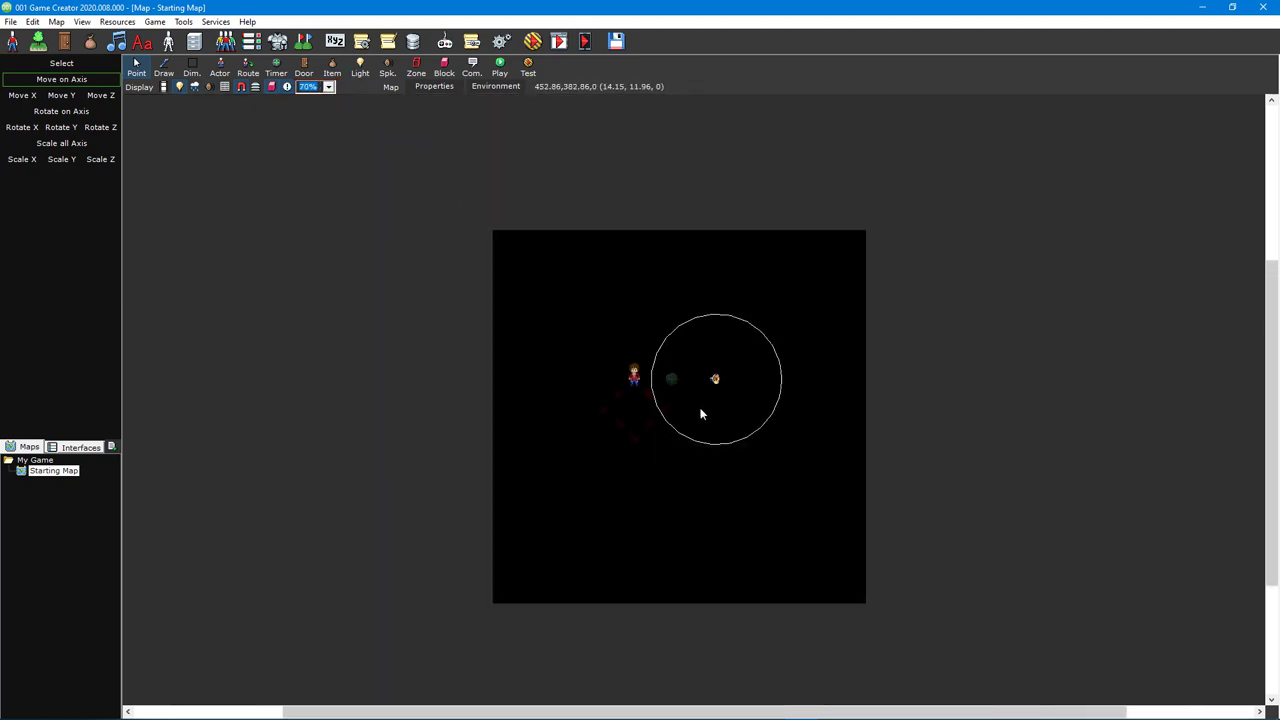
scroll(698, 408, "up", 11)
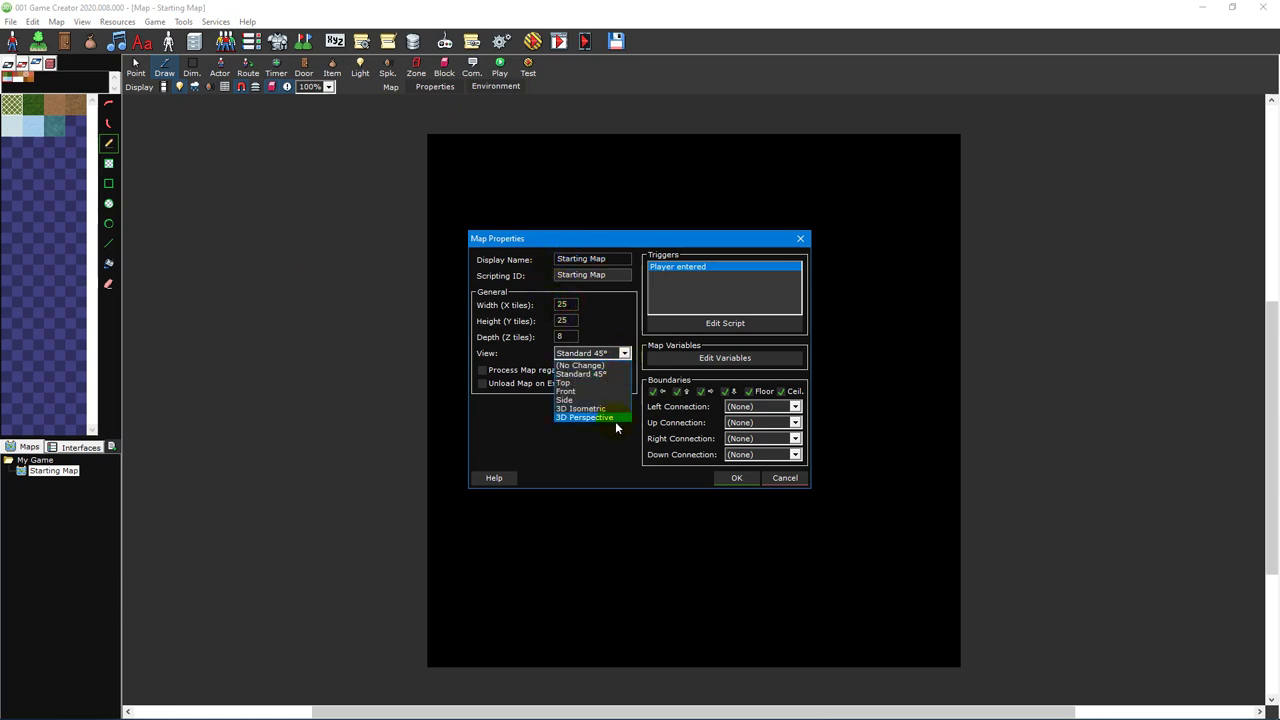
- Review the map properties, trying the four side boundary options and checking the choices for view and left connection
left_click(612, 465)
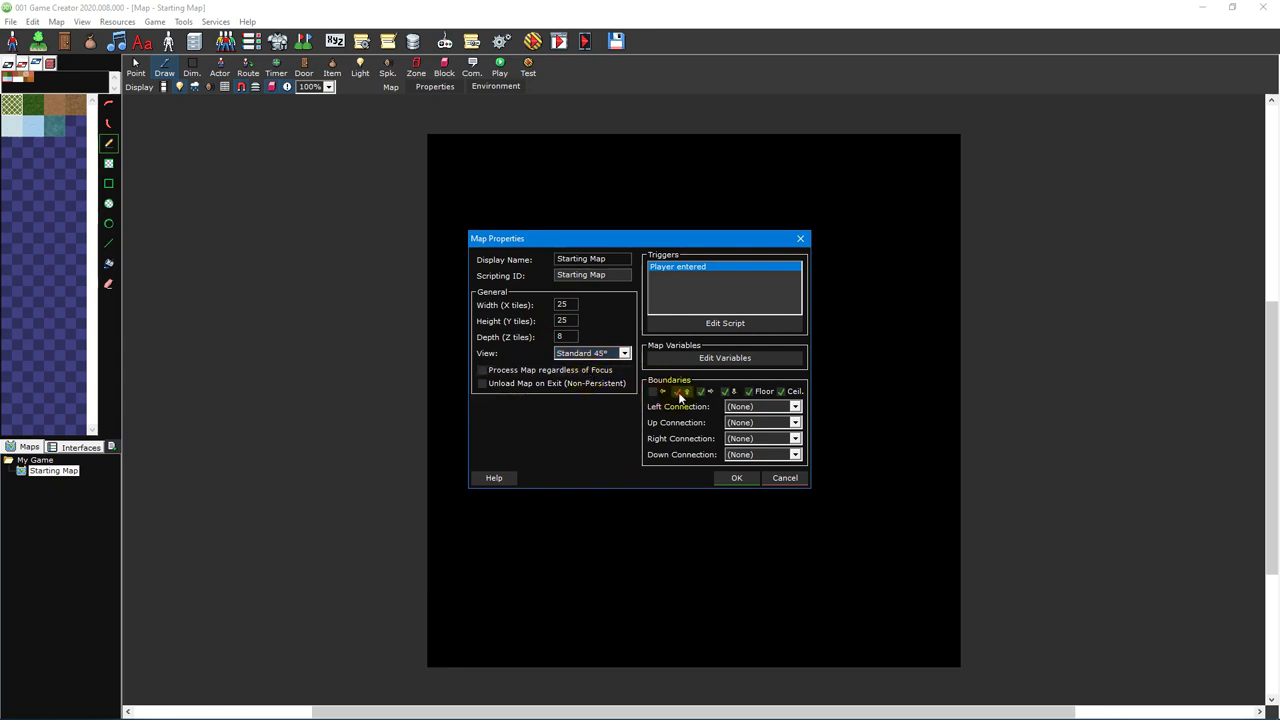
left_click(725, 393)
left_click(701, 393)
left_click(677, 393)
left_click(659, 394)
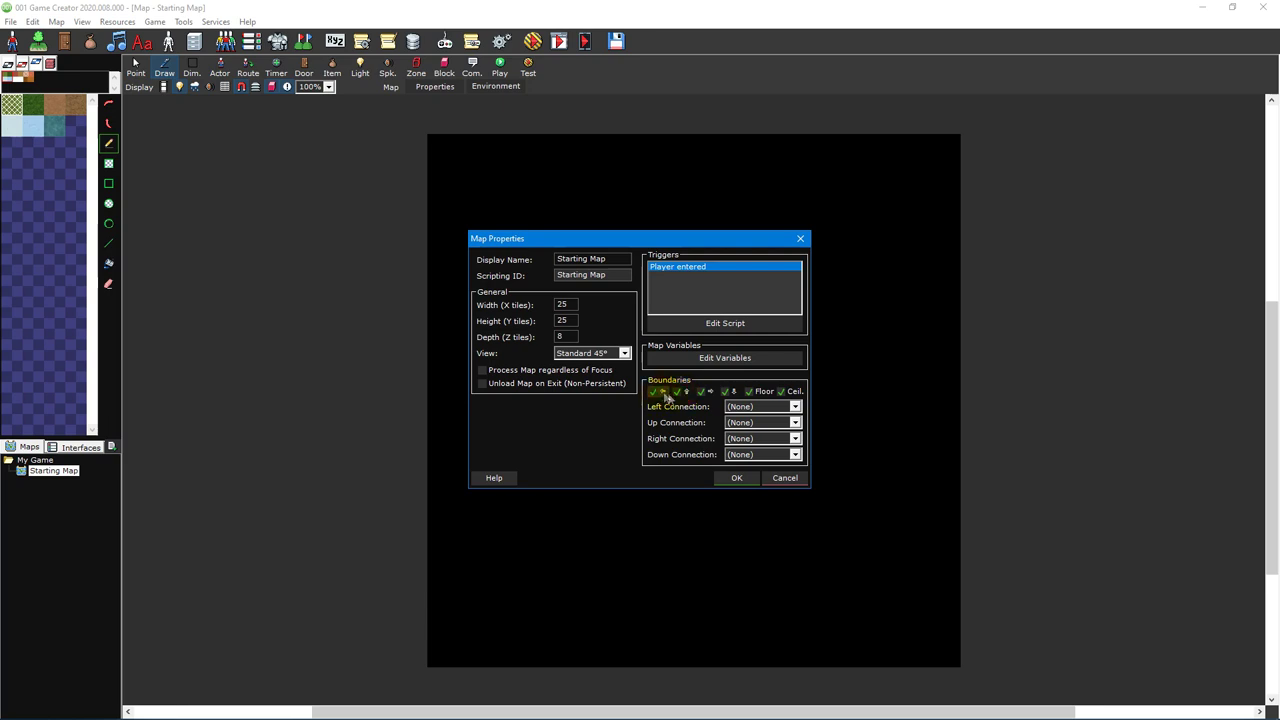
left_click(795, 407)
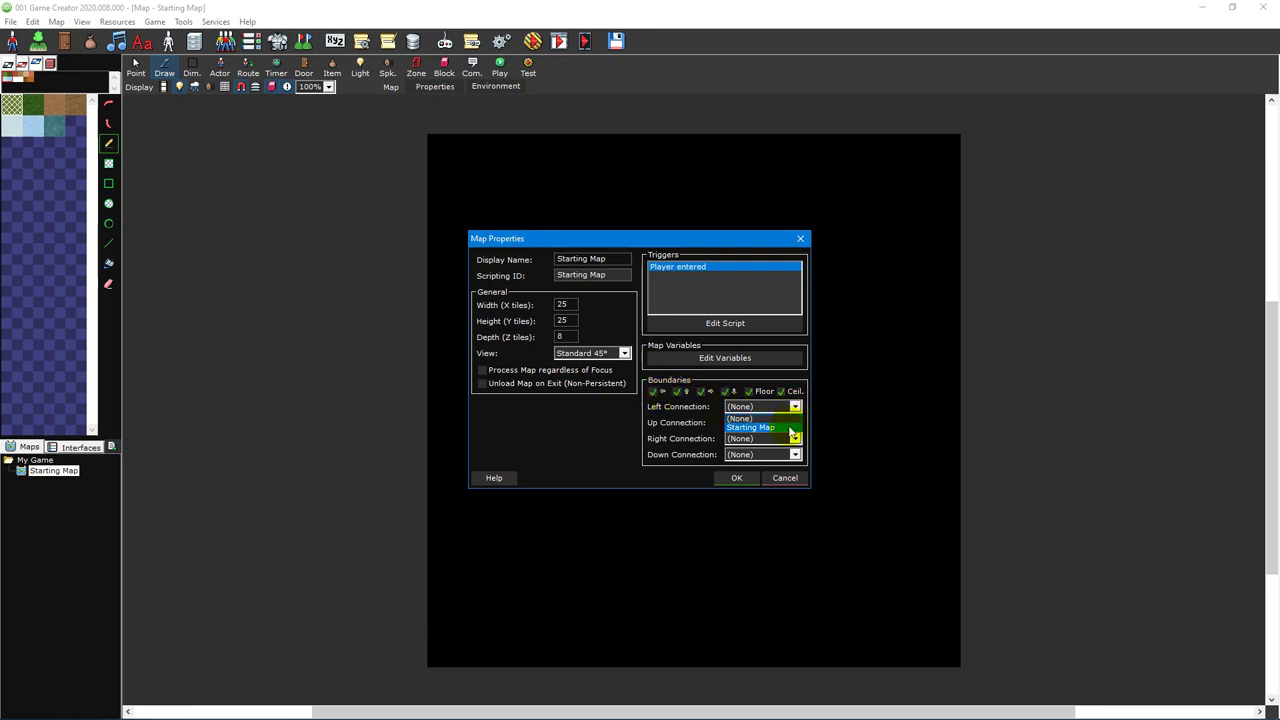
left_click(609, 432)
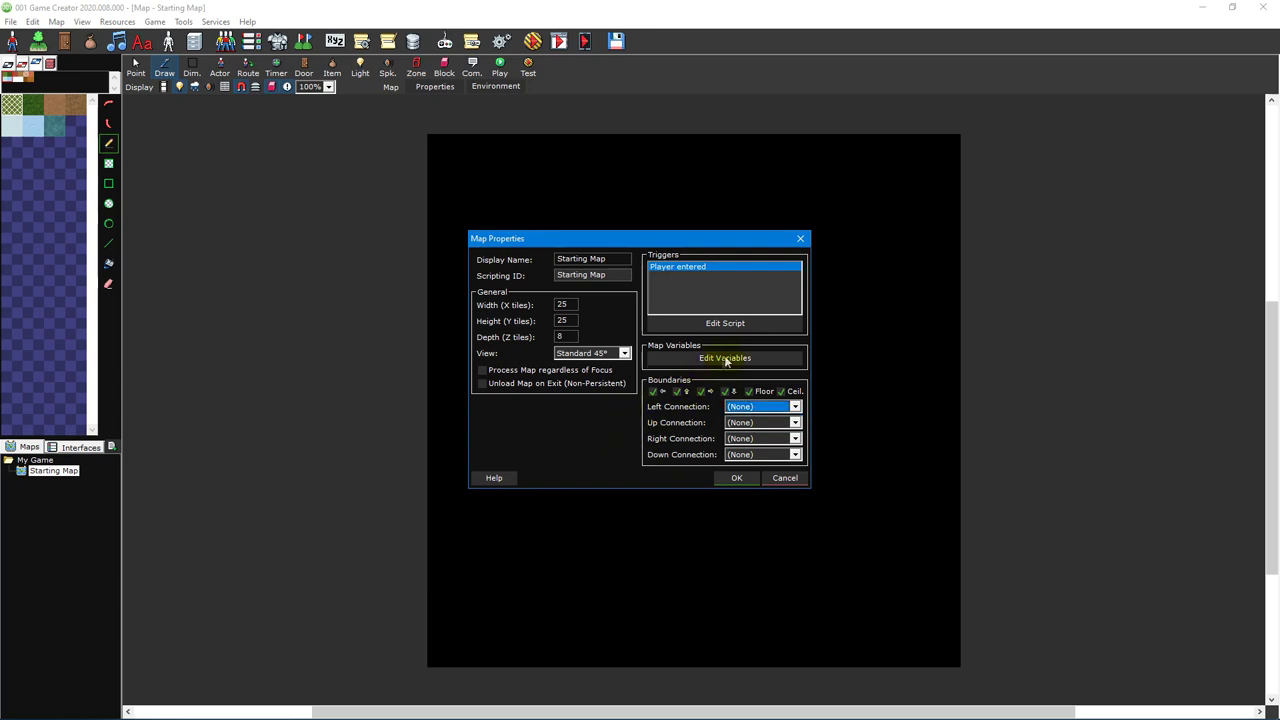
- Look at the map's Player entered script and its map variables list without adding events
left_click(762, 326)
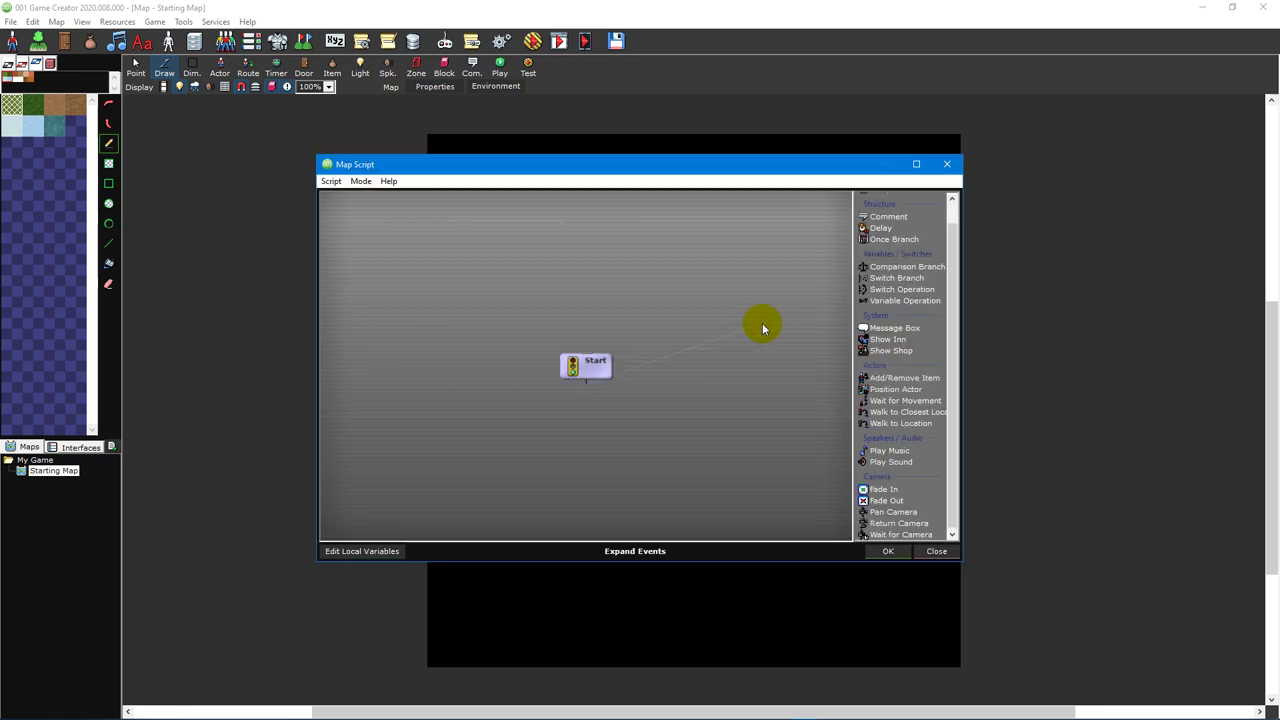
left_click(936, 551)
left_click(781, 362)
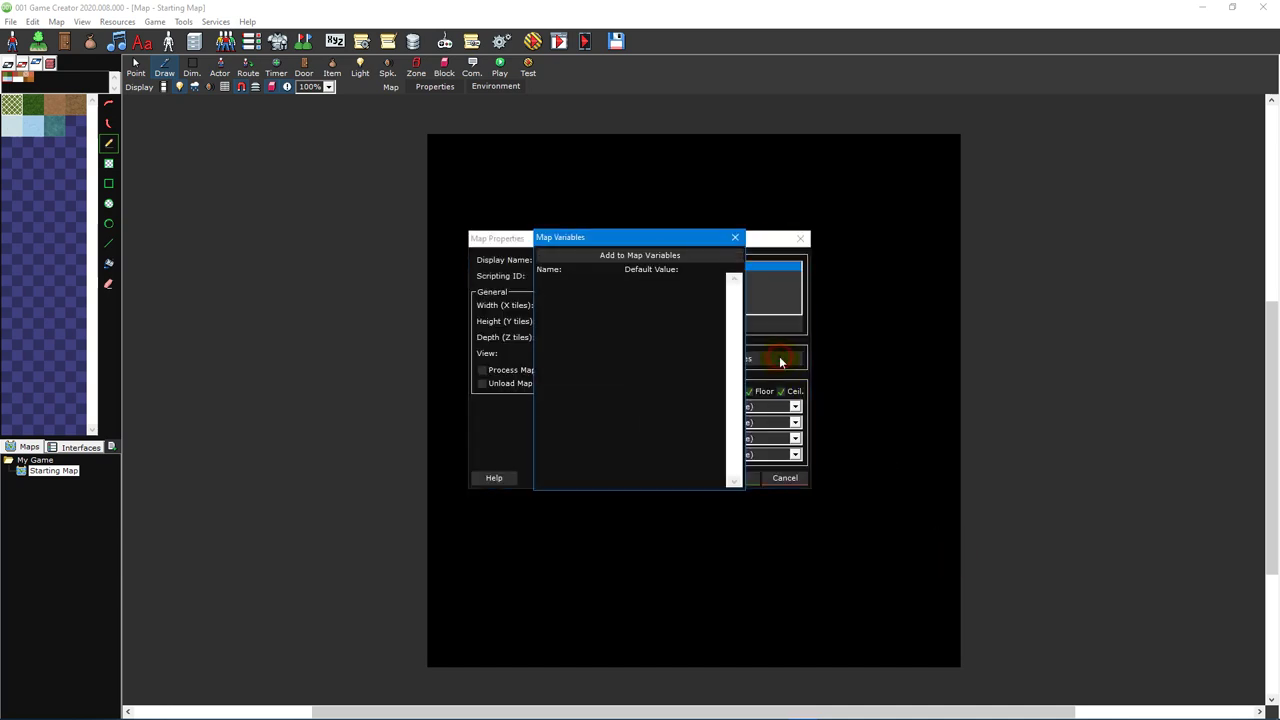
left_click(697, 255)
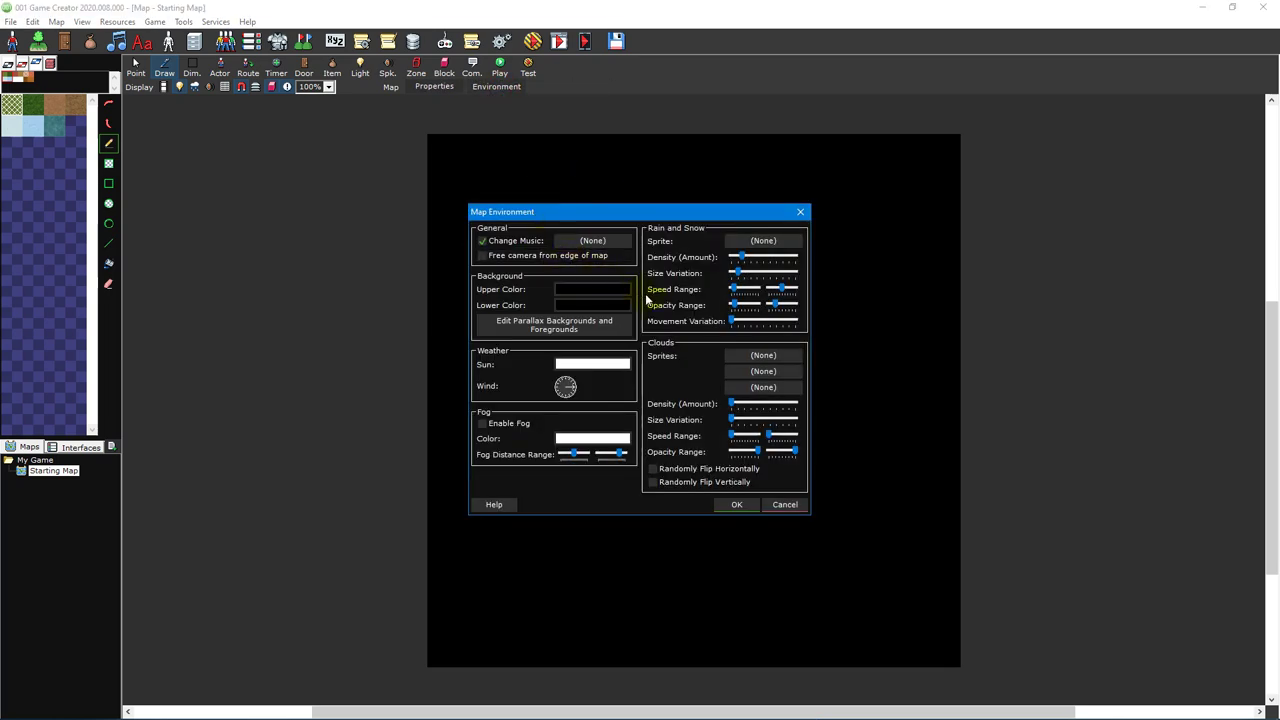
- Look over the map environment's background color and parallax background settings
left_click(626, 294)
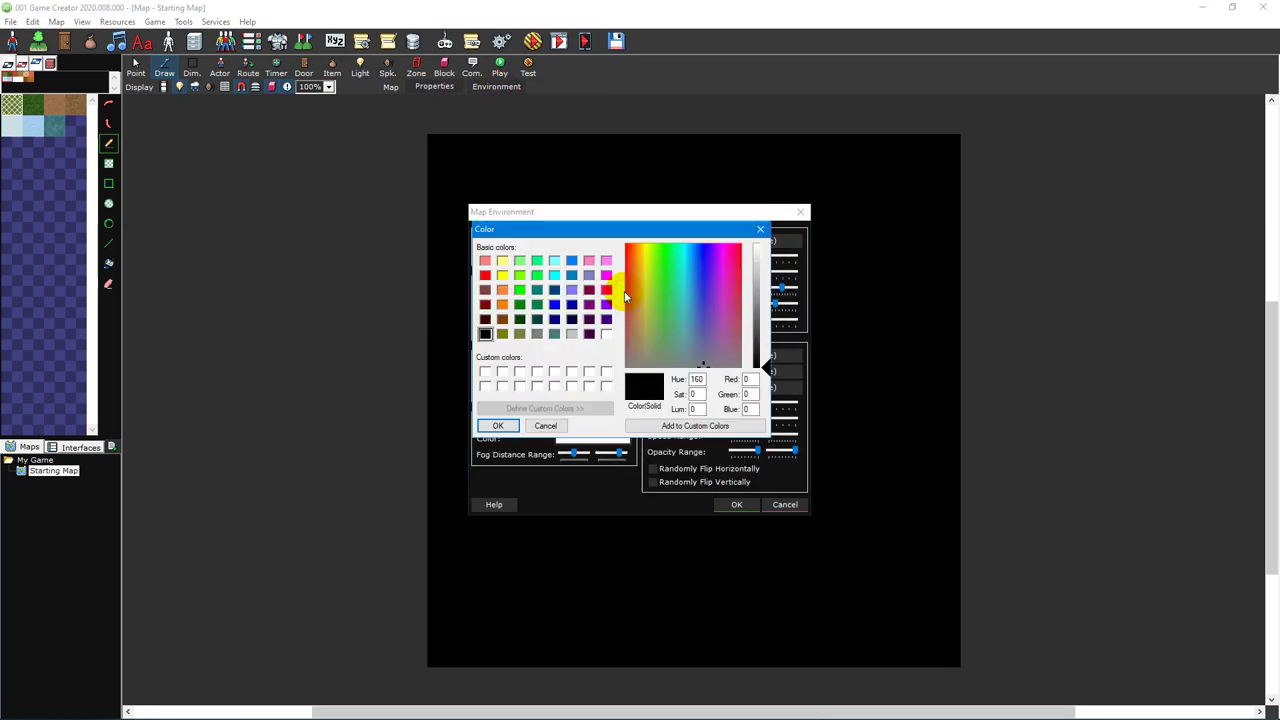
left_click(550, 425)
left_click(570, 329)
left_click(604, 304)
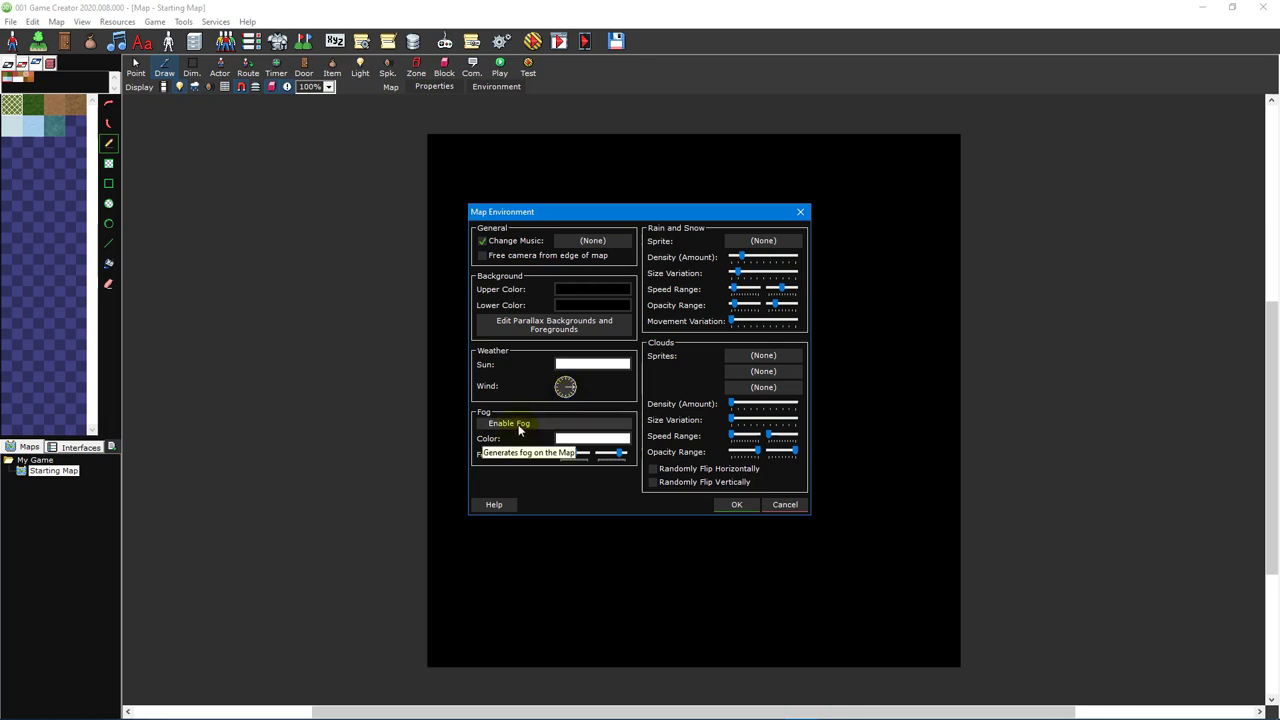
- Set the map's rain and snow sprite to Rain Drop, and browse the available map music
left_click(763, 241)
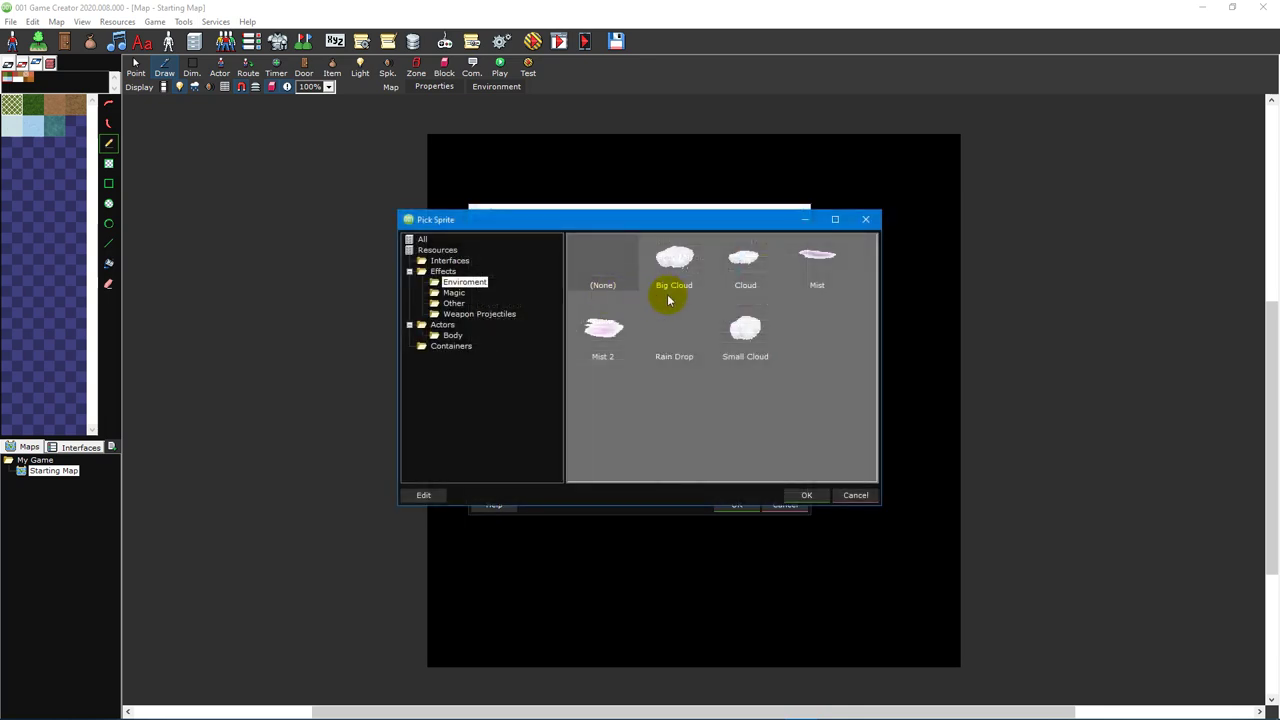
double_click(674, 325)
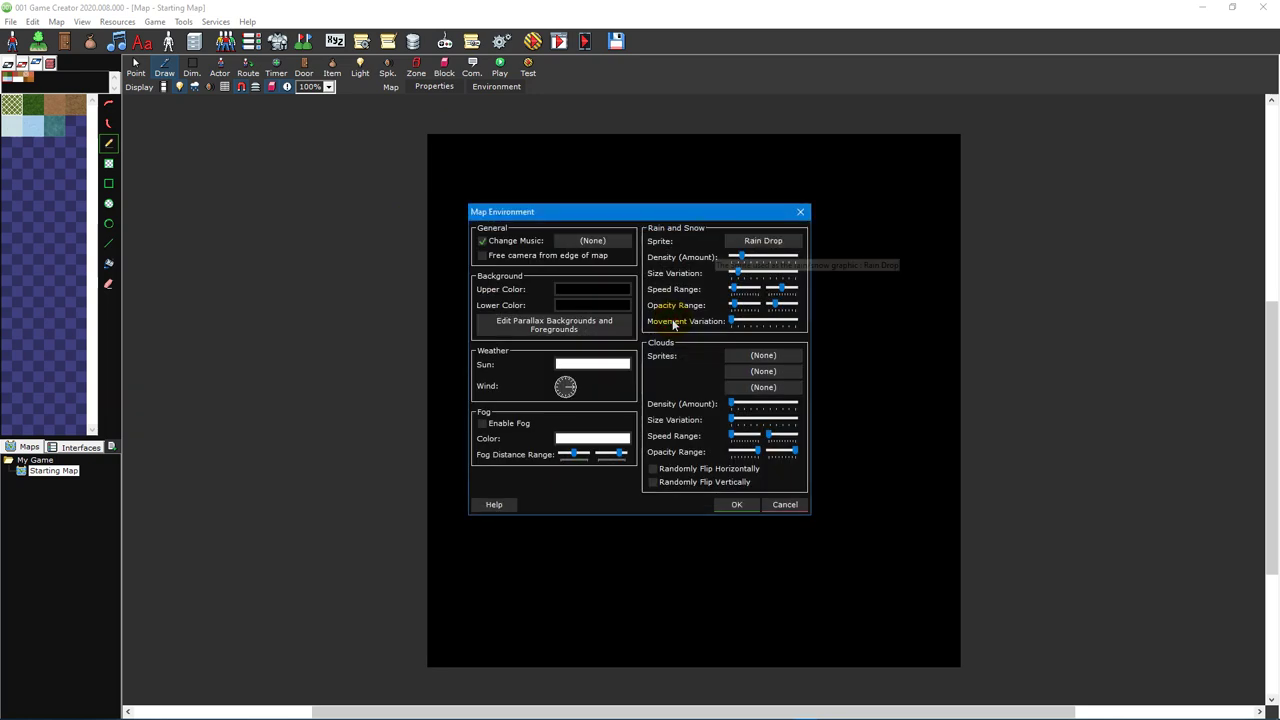
left_click(614, 241)
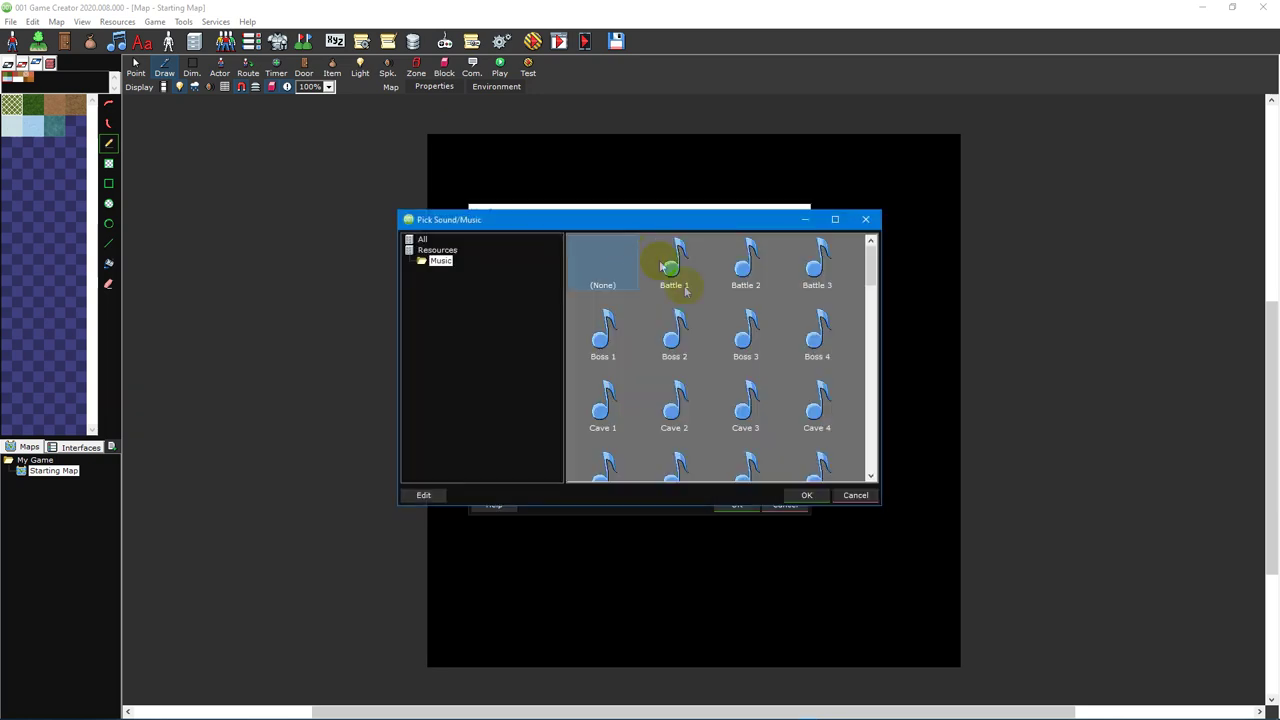
left_click(852, 498)
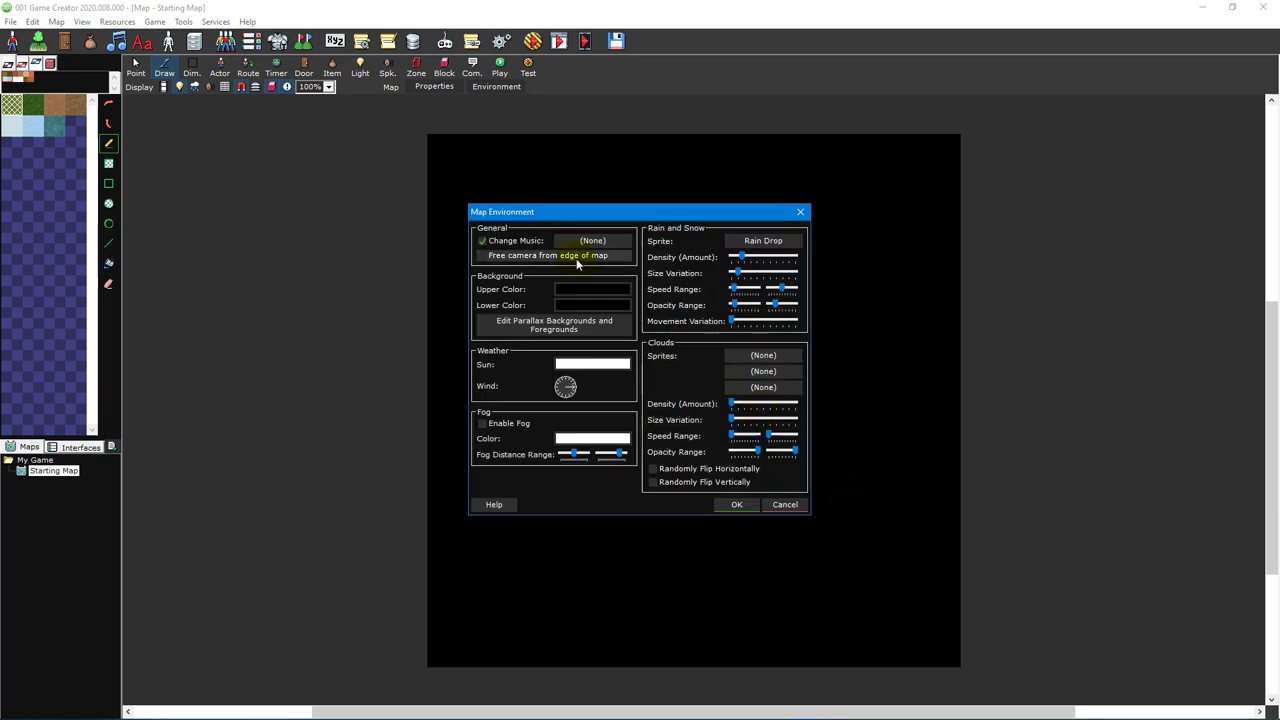
left_click(577, 263)
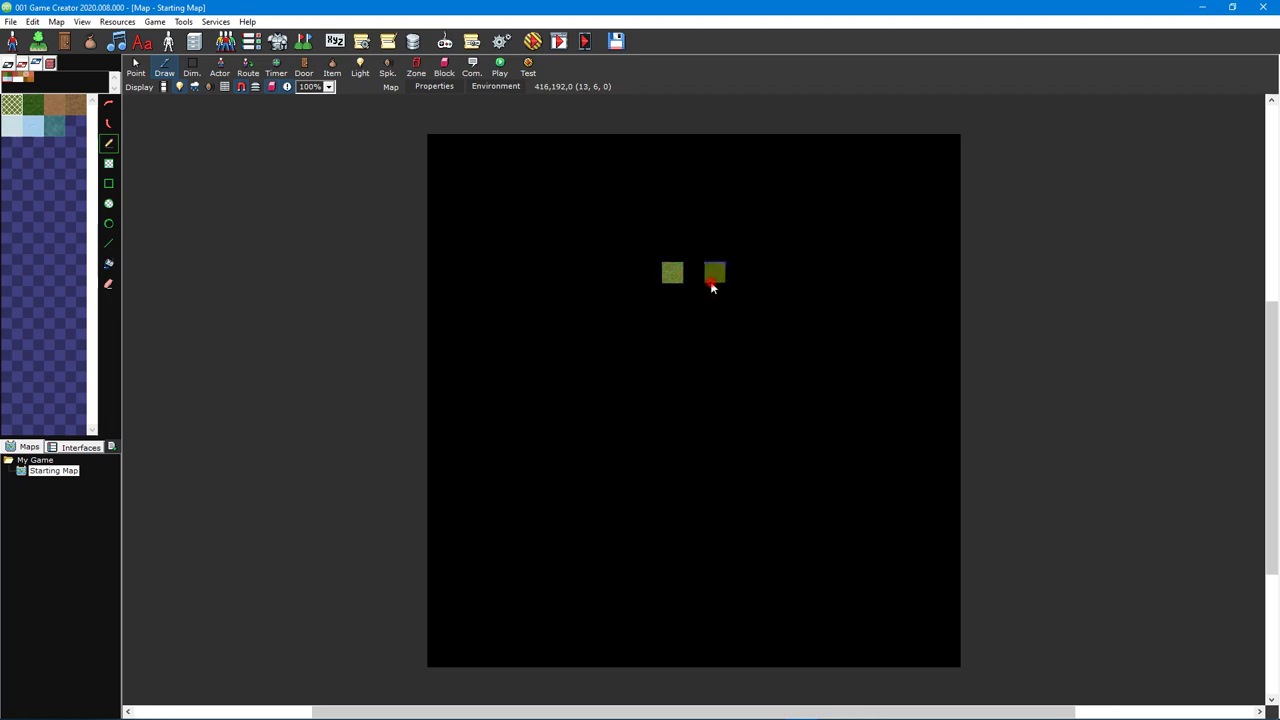
- Draw a single grass tile with the pencil and two rectangular areas of tiles in the map's upper middle
left_click(714, 286)
left_click(108, 163)
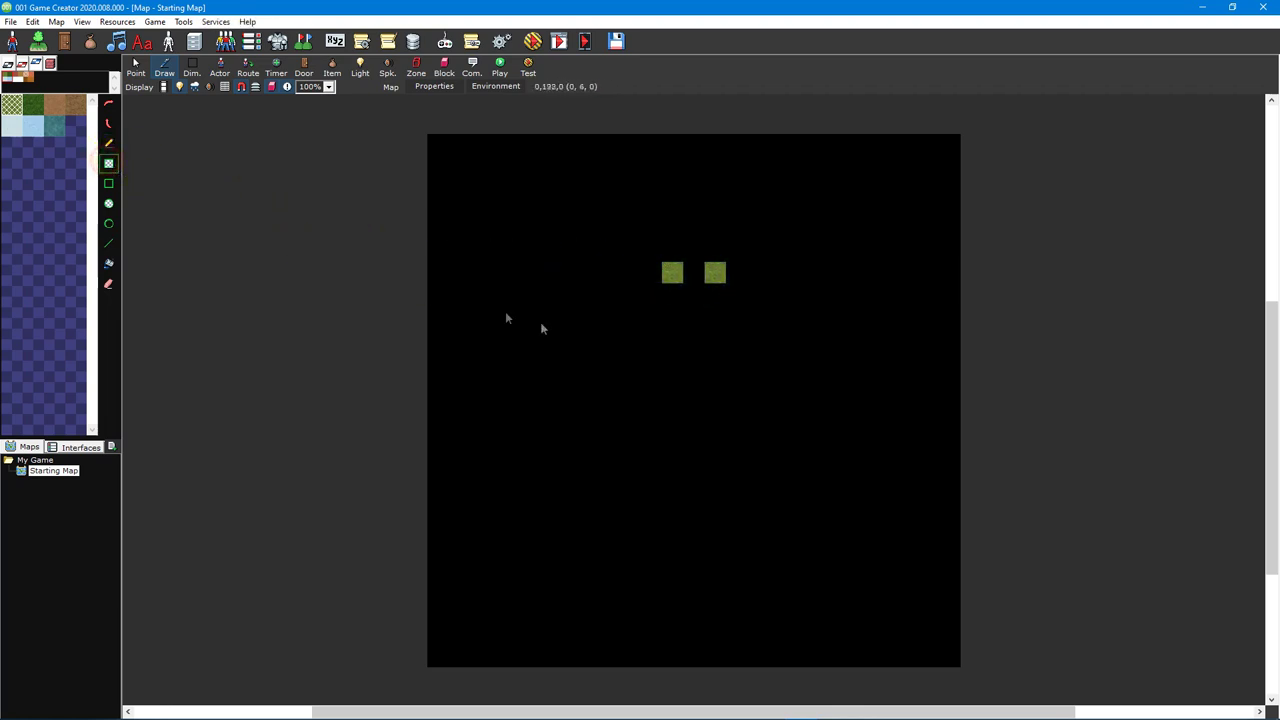
left_click_drag(636, 341, 747, 414)
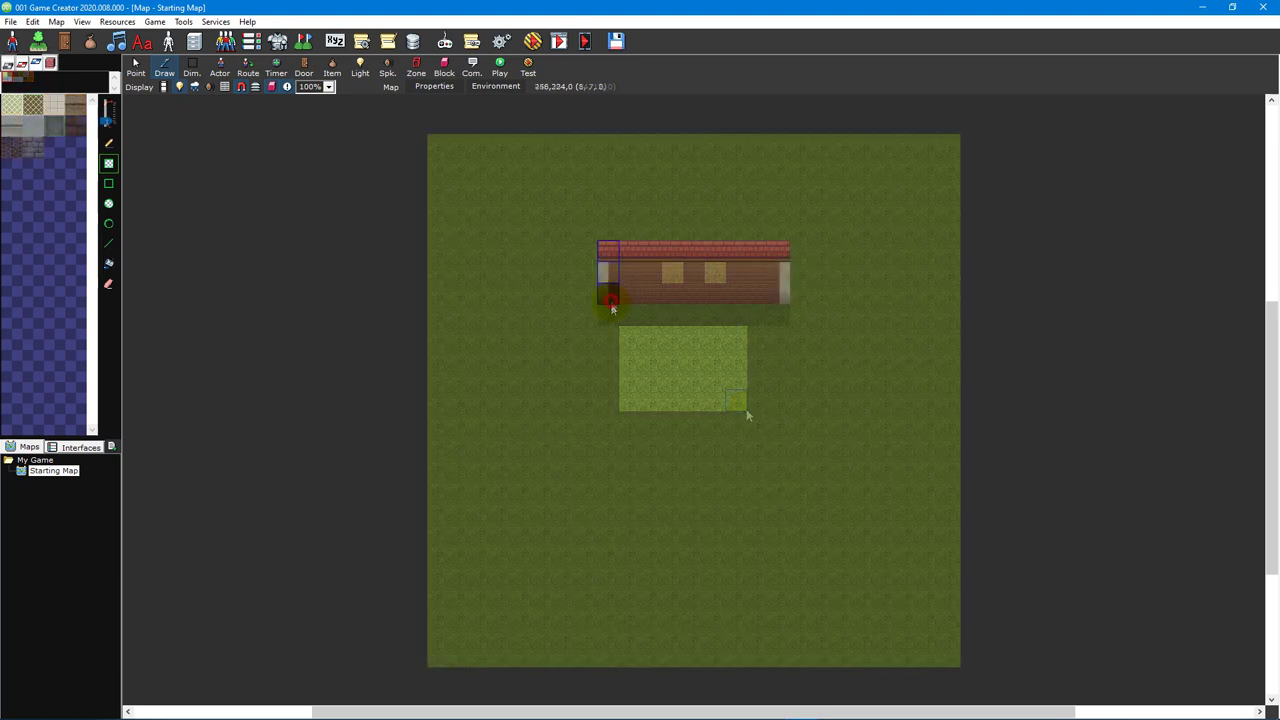
left_click_drag(608, 248, 787, 294)
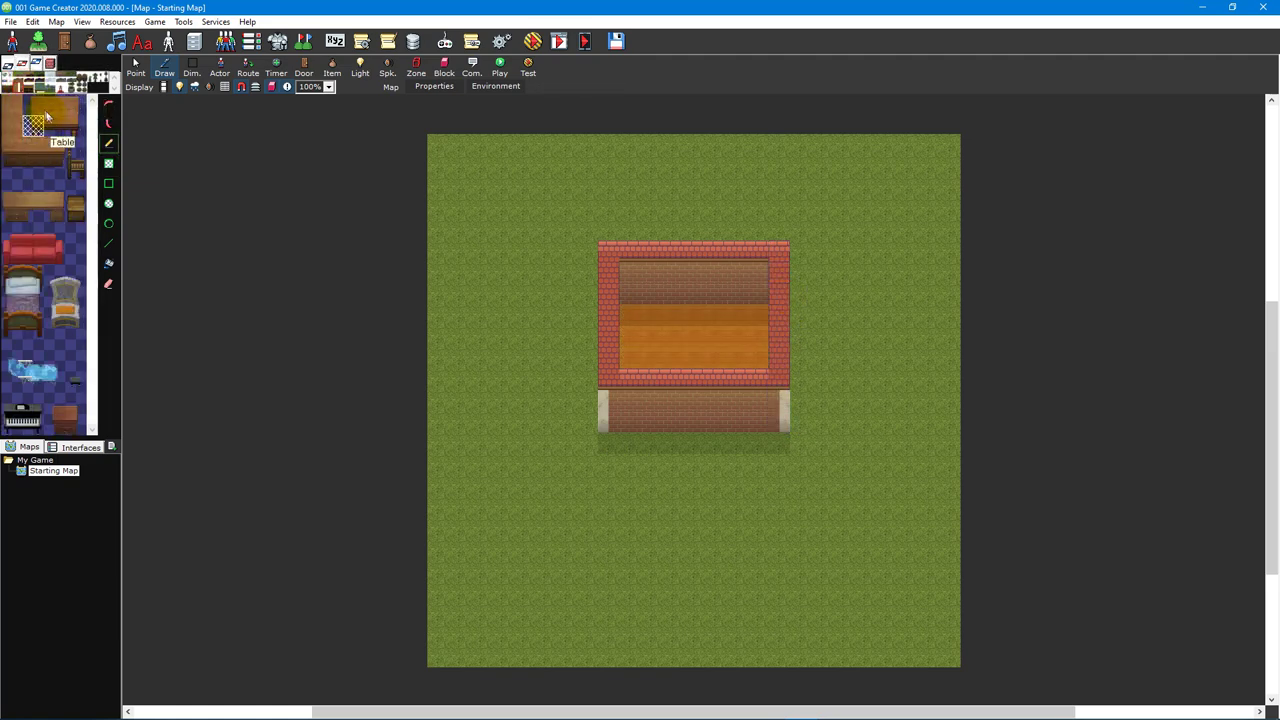
- Place the large wooden Table against the back wall inside the brick house
left_click_drag(24, 97, 75, 135)
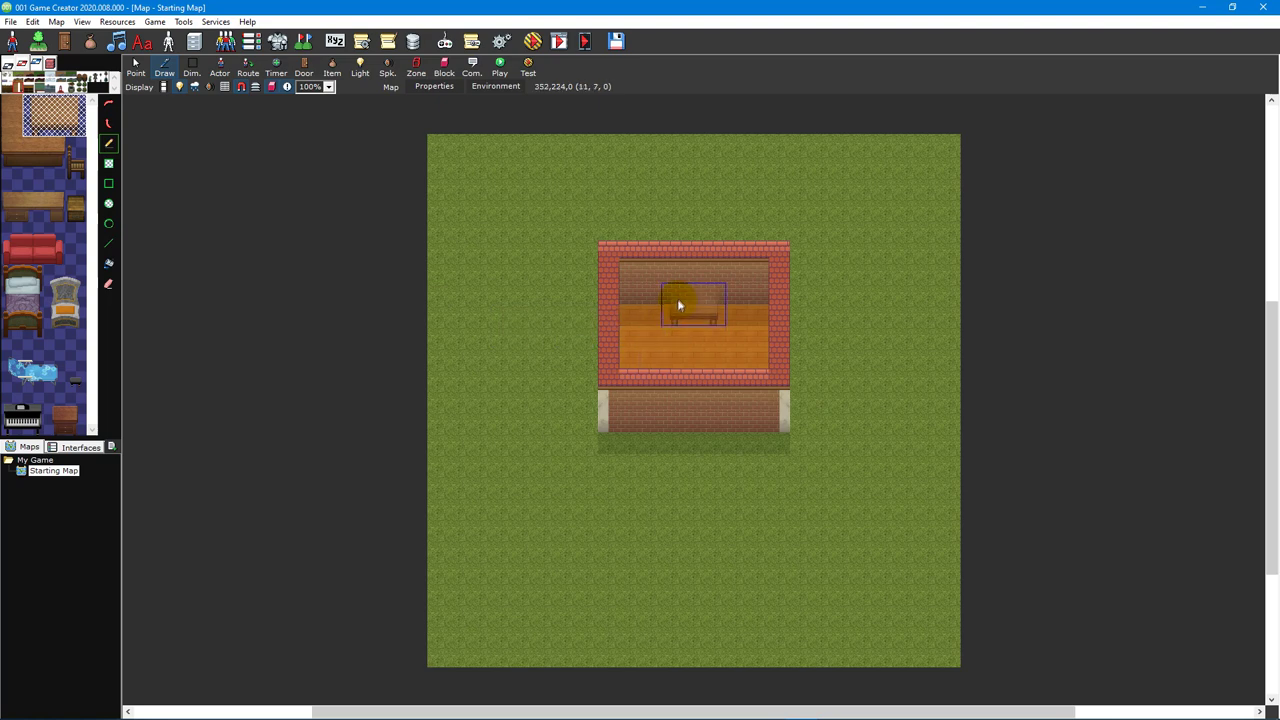
left_click(678, 297)
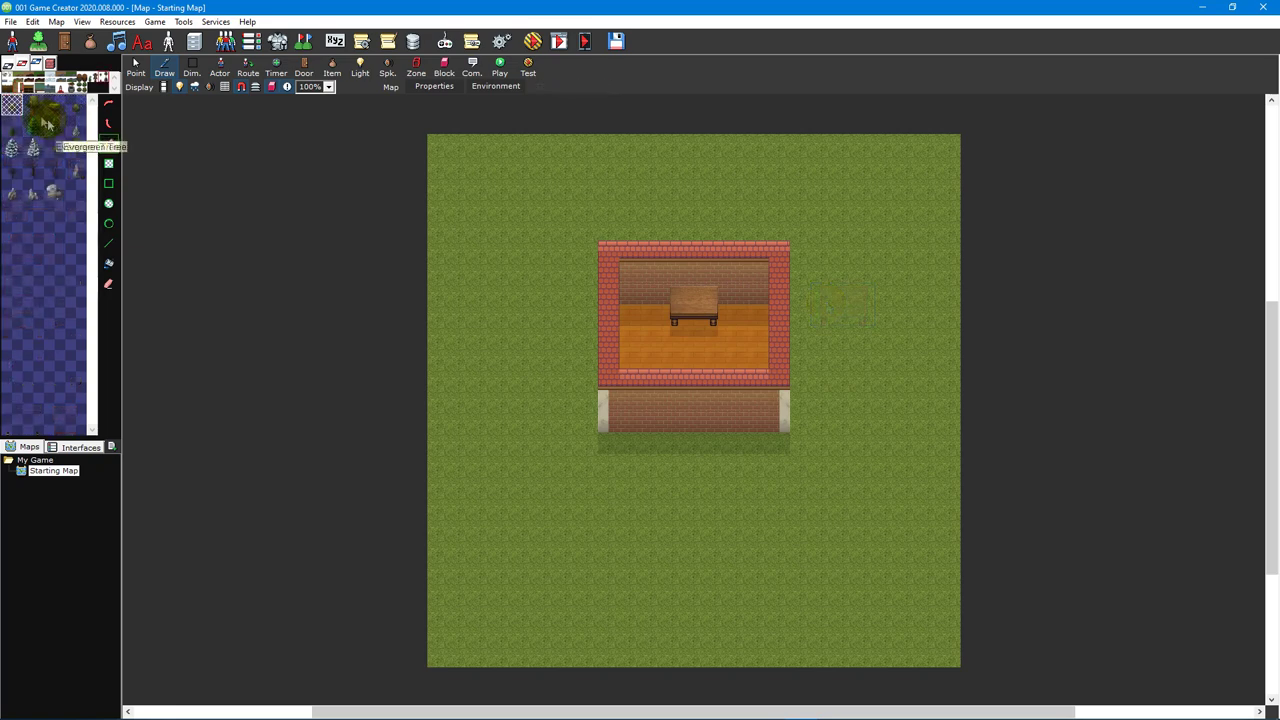
- Plant three Evergreen Trees on the grass to the left of the brick house
left_click(34, 106)
left_click(55, 110)
left_click(57, 132)
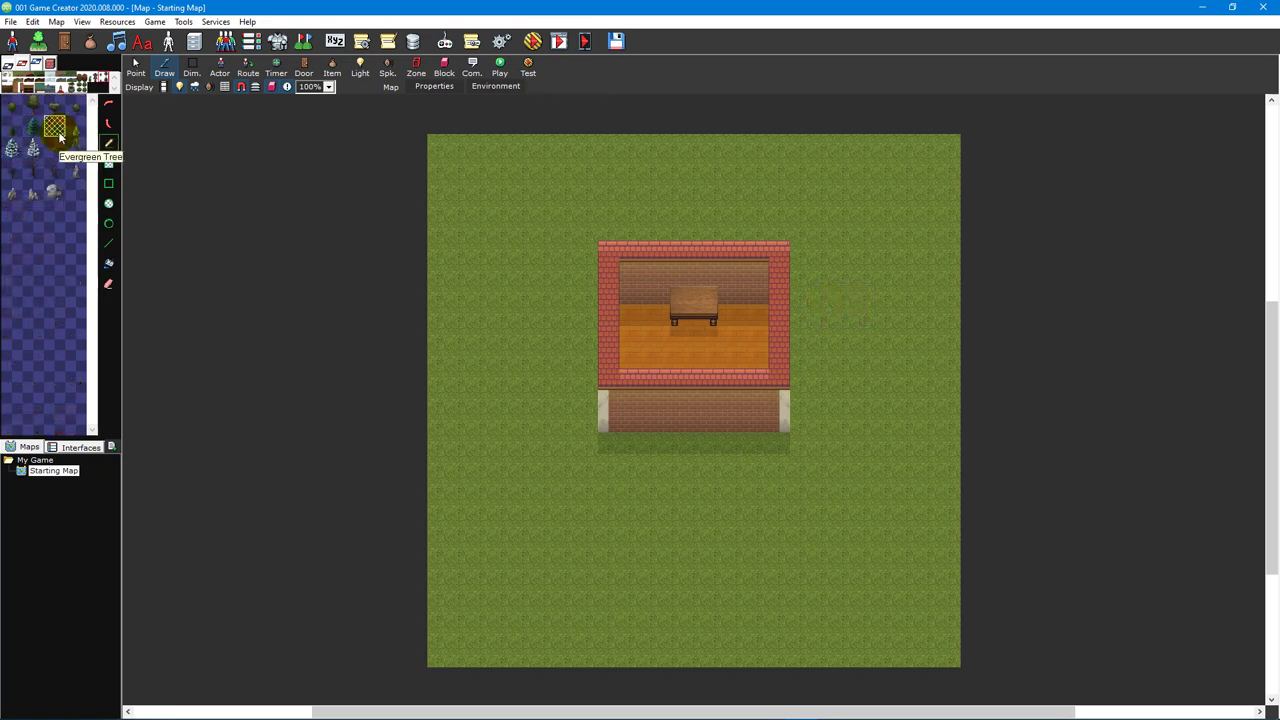
left_click(60, 136)
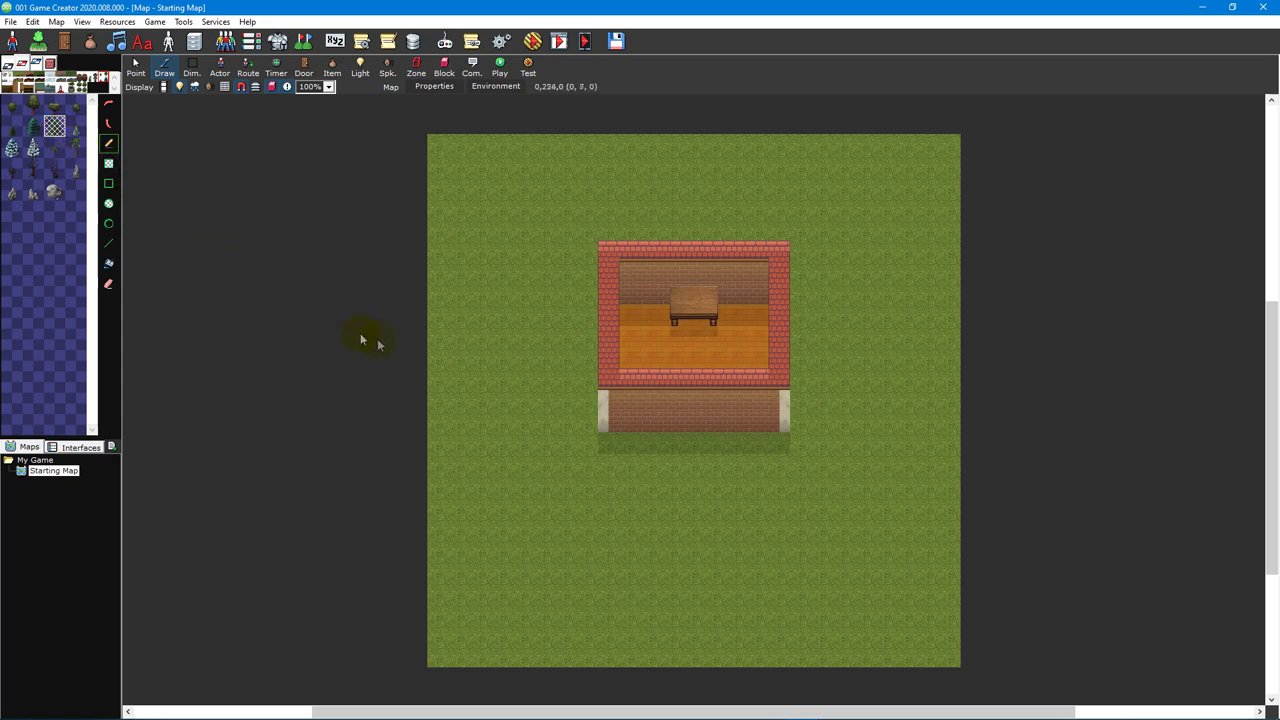
left_click(545, 384)
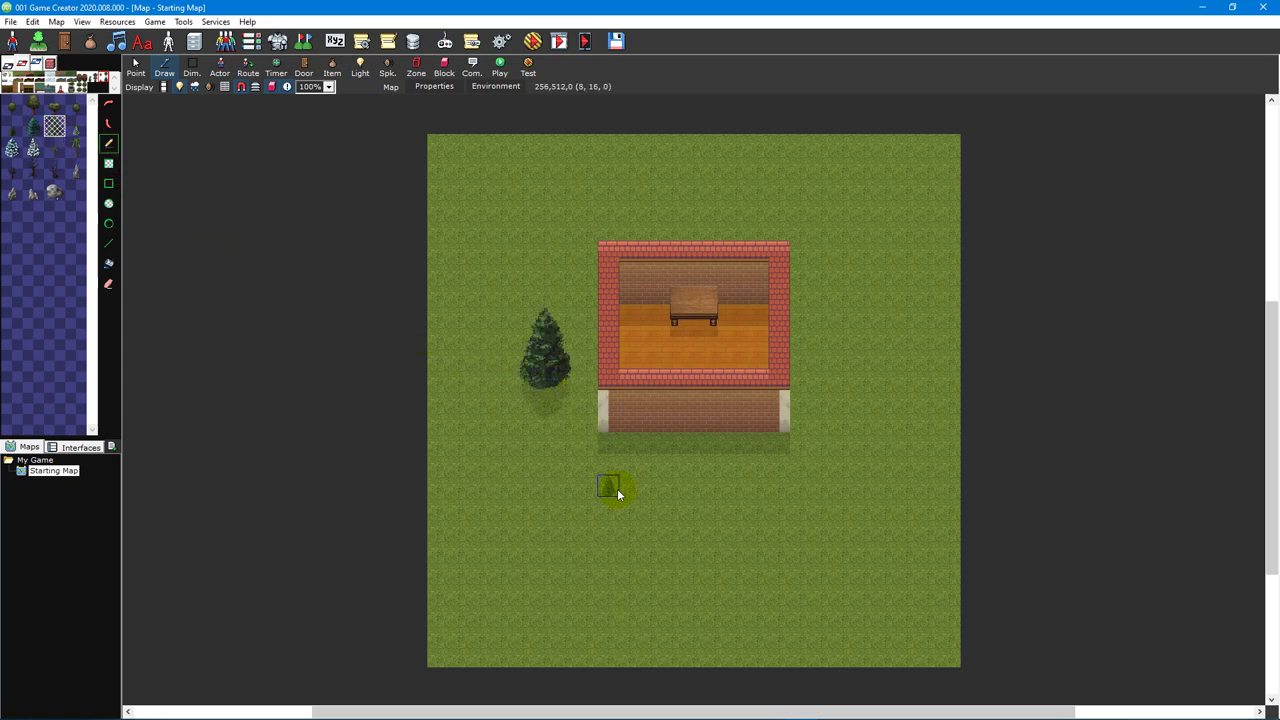
left_click(500, 348)
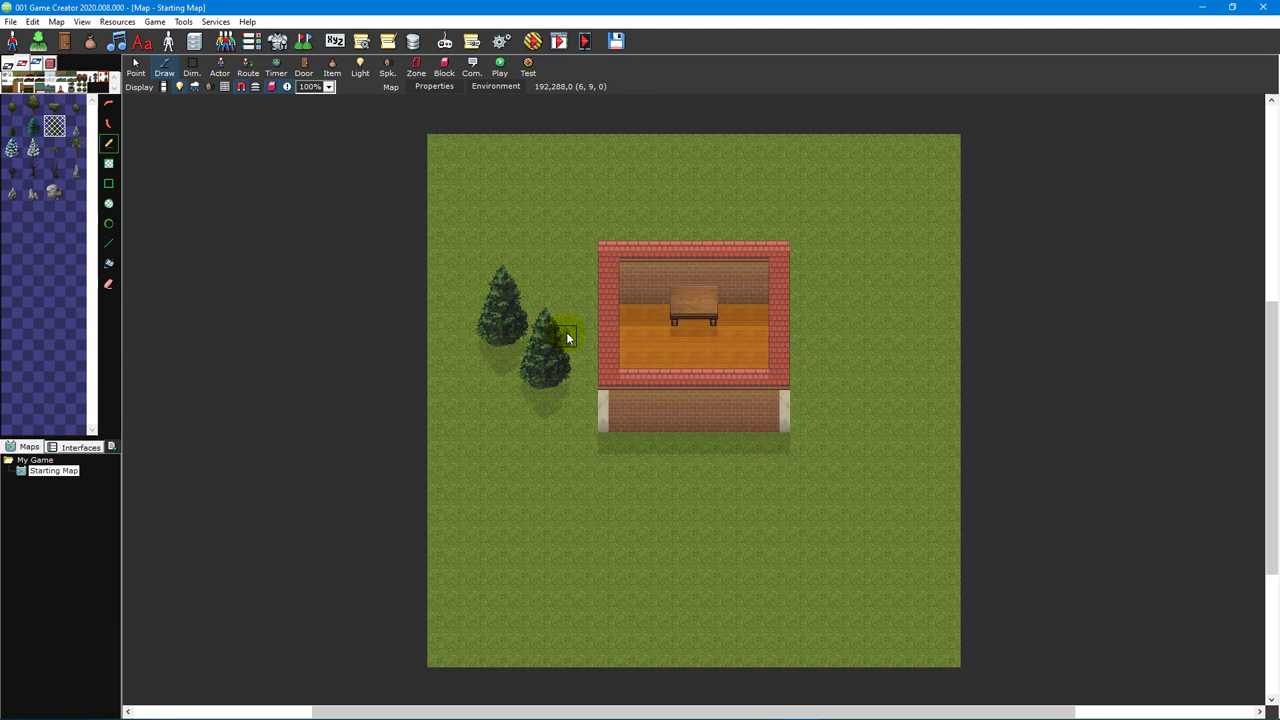
left_click(567, 337)
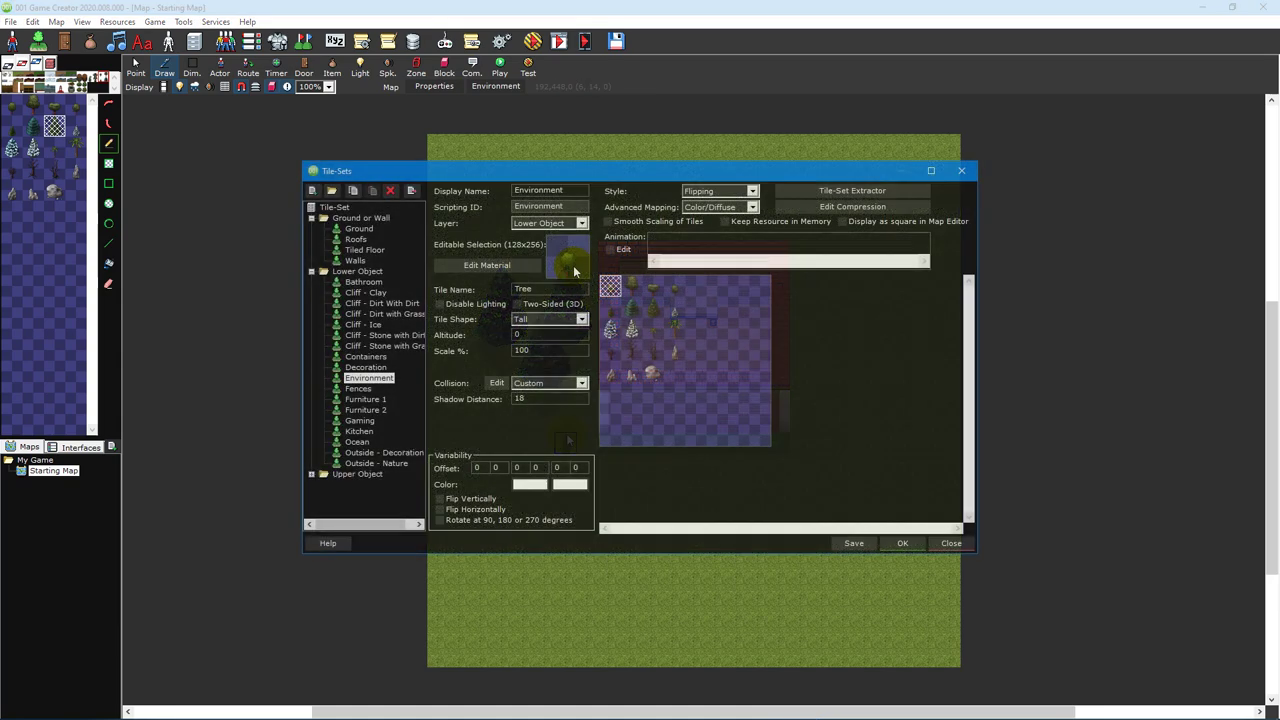
- Examine a tree tile's graphic and its width and height in the Graphic Editor
right_click(574, 262)
left_click(627, 311)
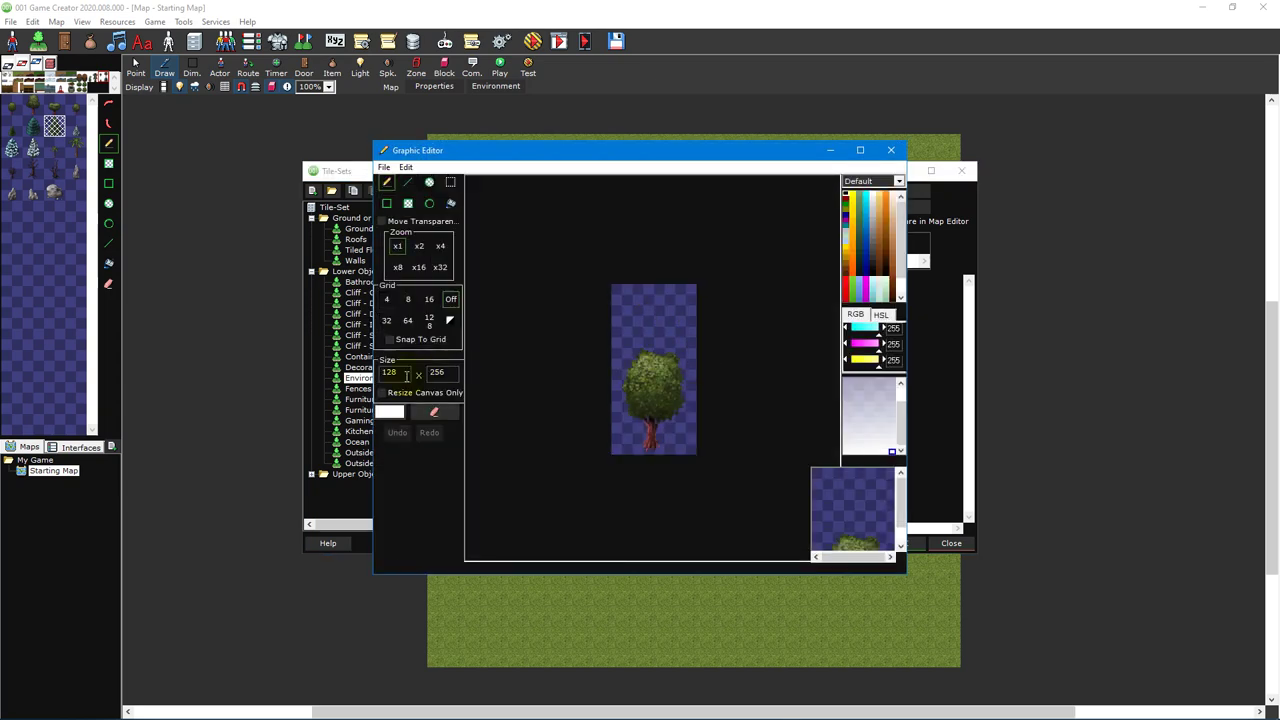
double_click(404, 372)
double_click(440, 372)
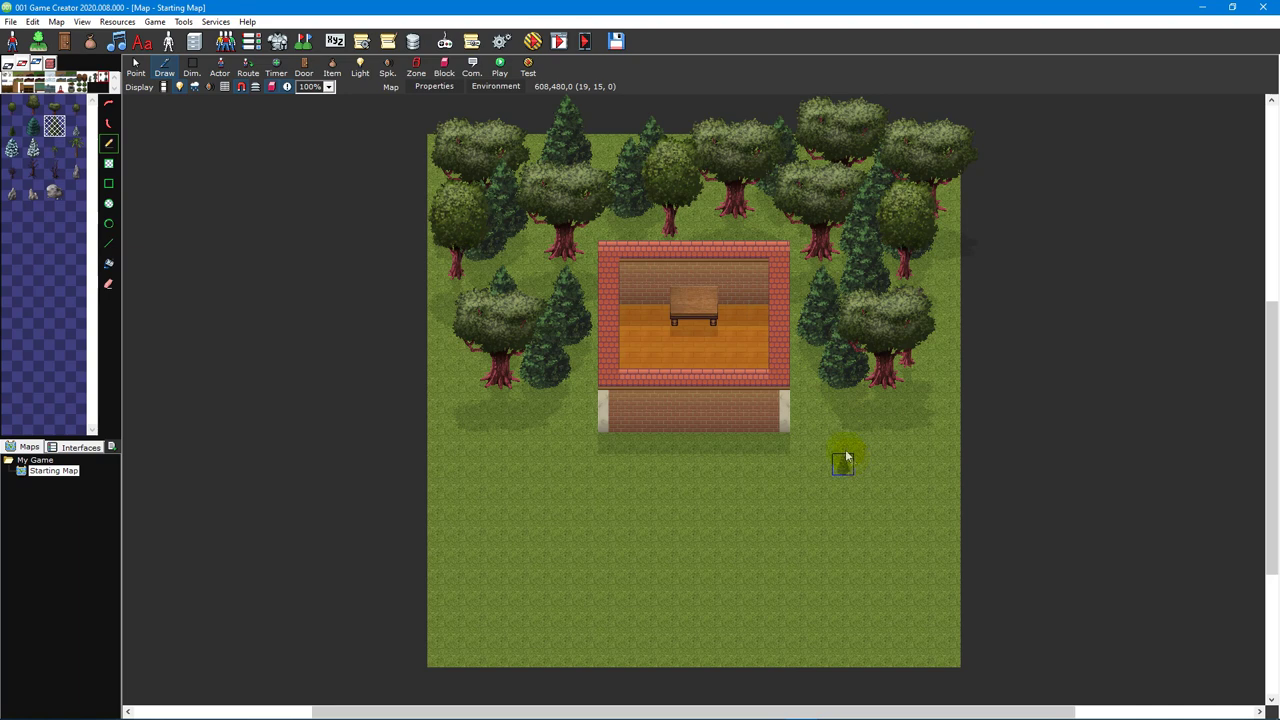
- Try the eraser on the table and the floor around it inside the brick house
right_click(739, 323)
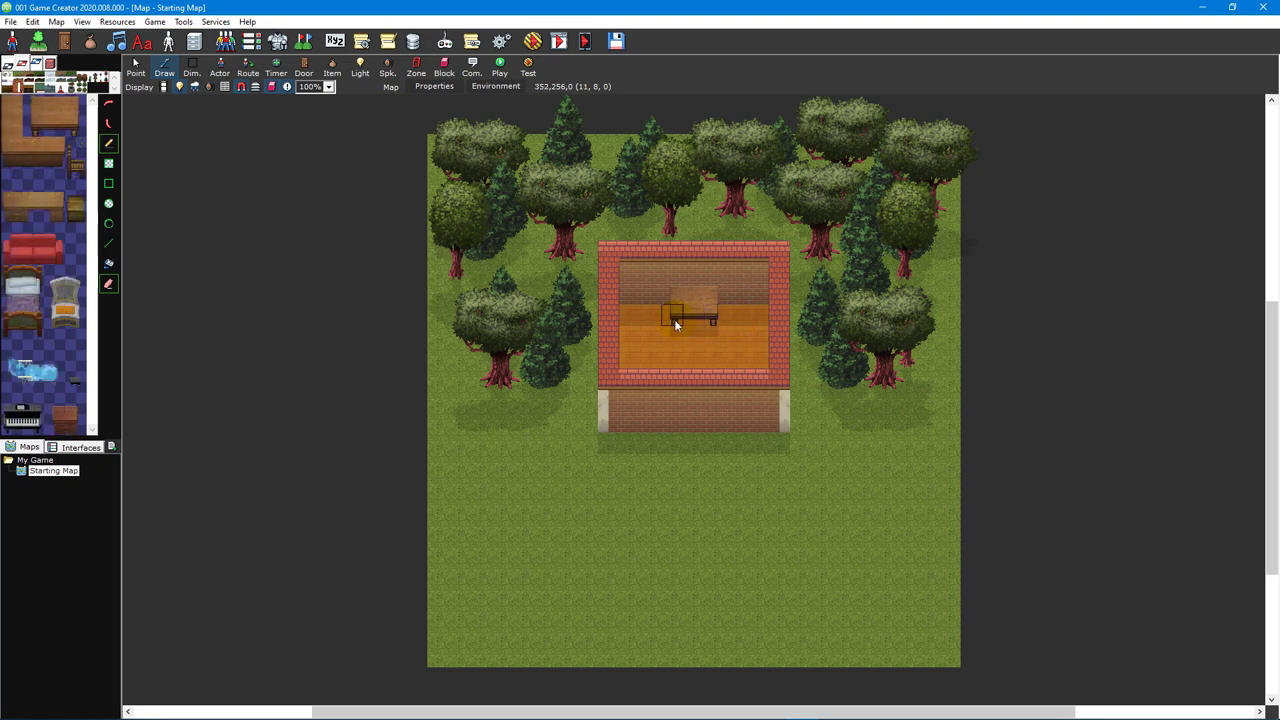
left_click(678, 321)
left_click(710, 292)
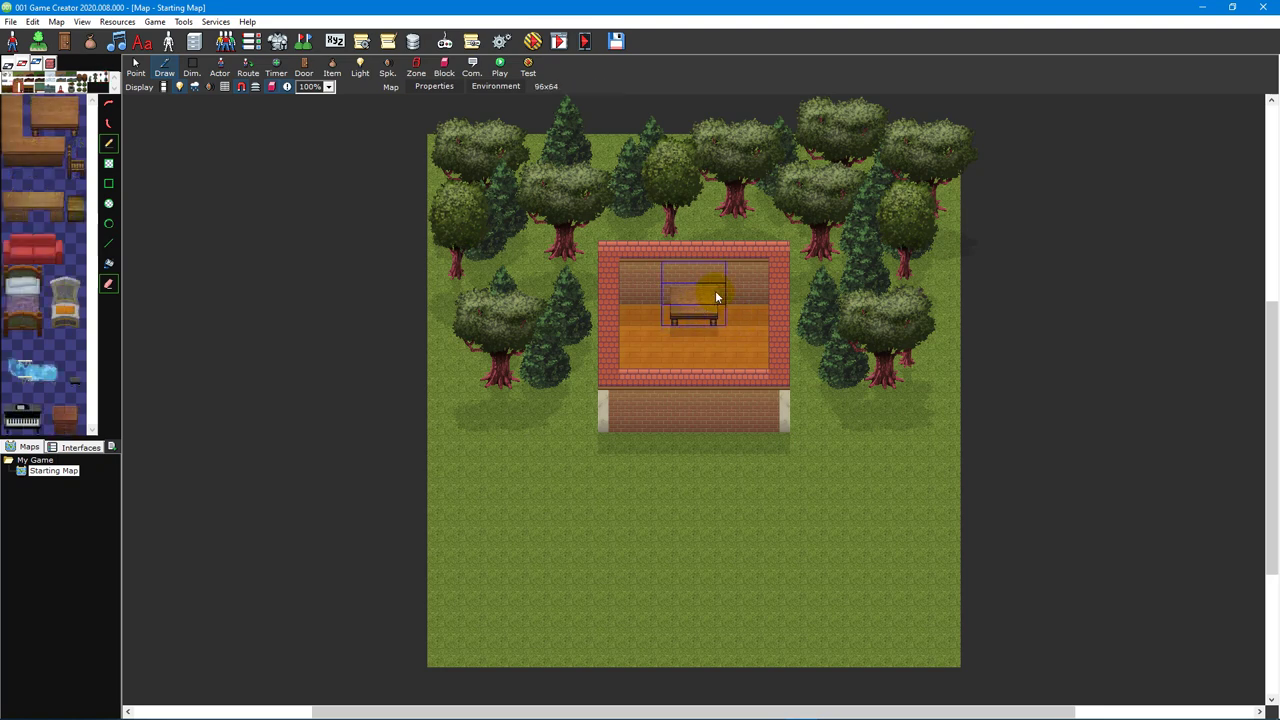
right_click_drag(716, 292, 715, 290)
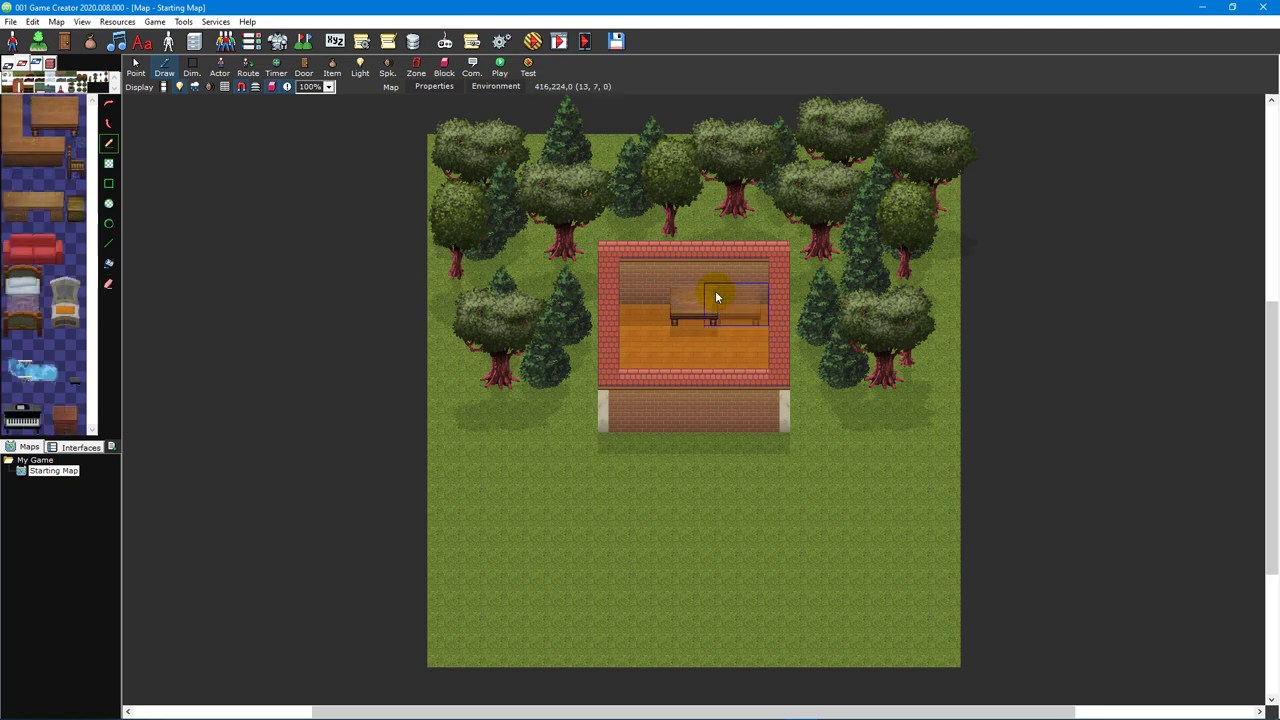
left_click(679, 346)
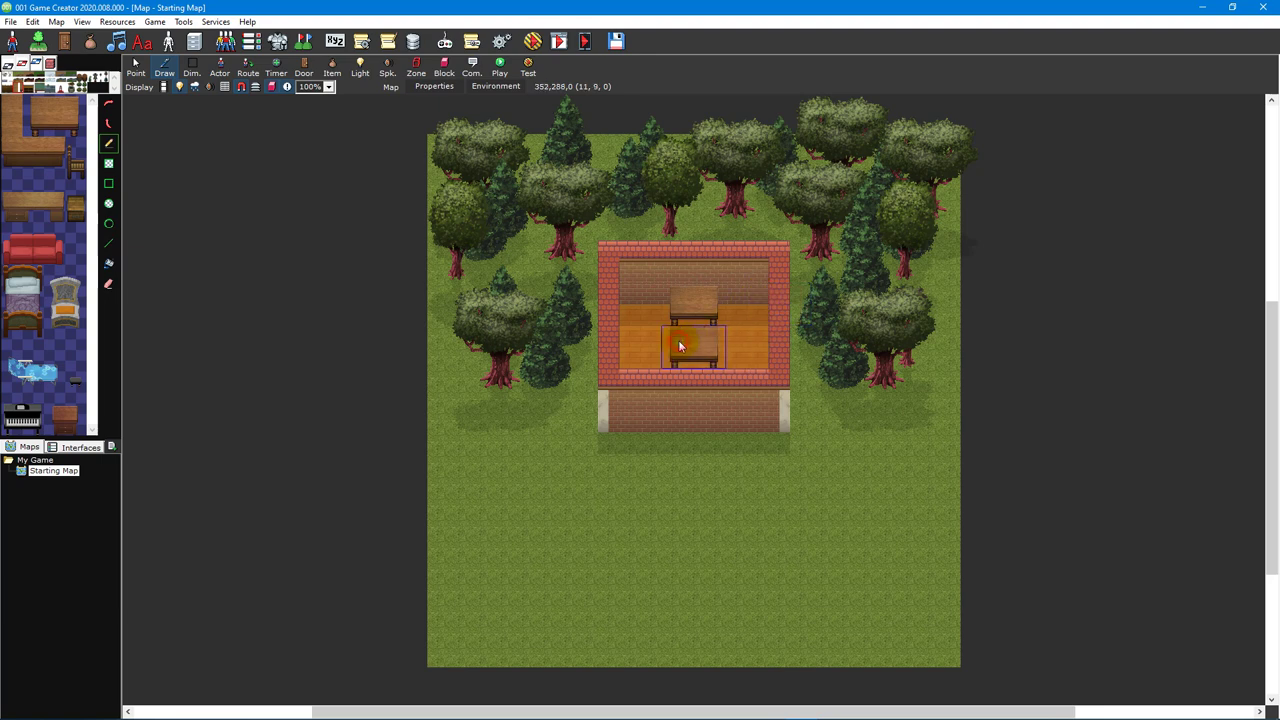
right_click(745, 341)
mouse_move(697, 337)
left_mouse_down()
mouse_move(680, 349)
mouse_move(709, 363)
mouse_move(742, 345)
left_mouse_up()
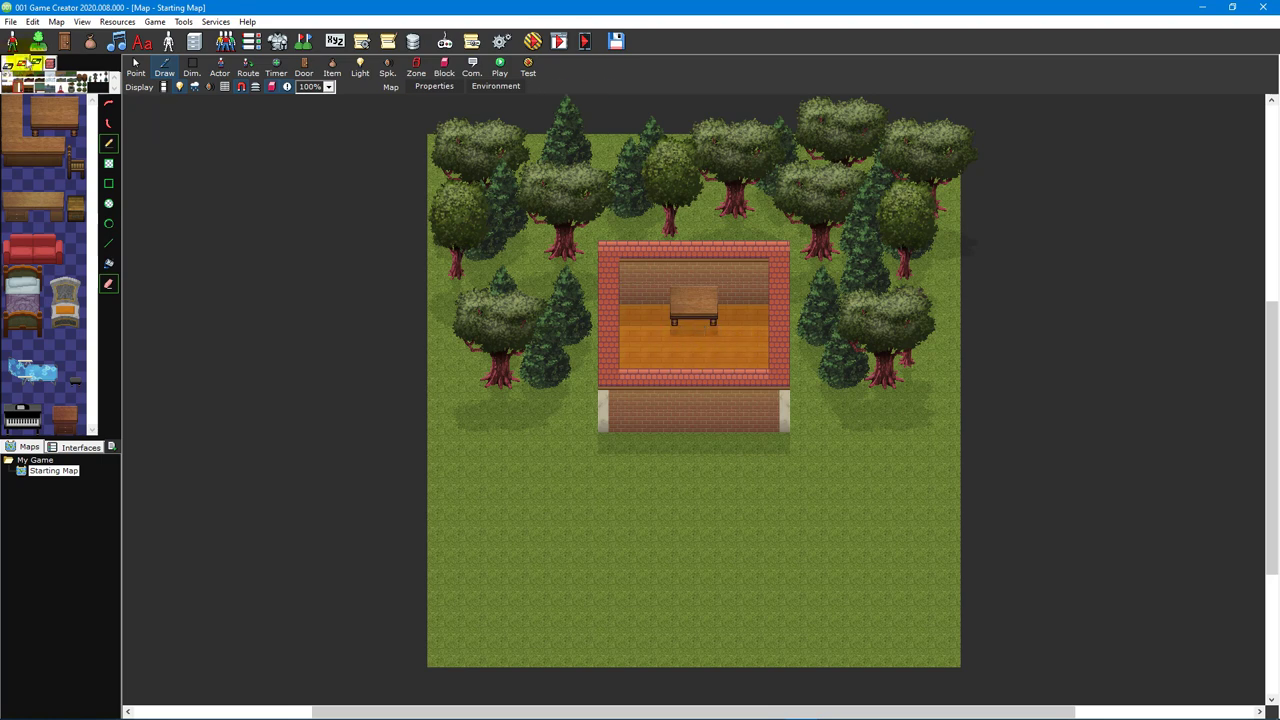
left_click(36, 63)
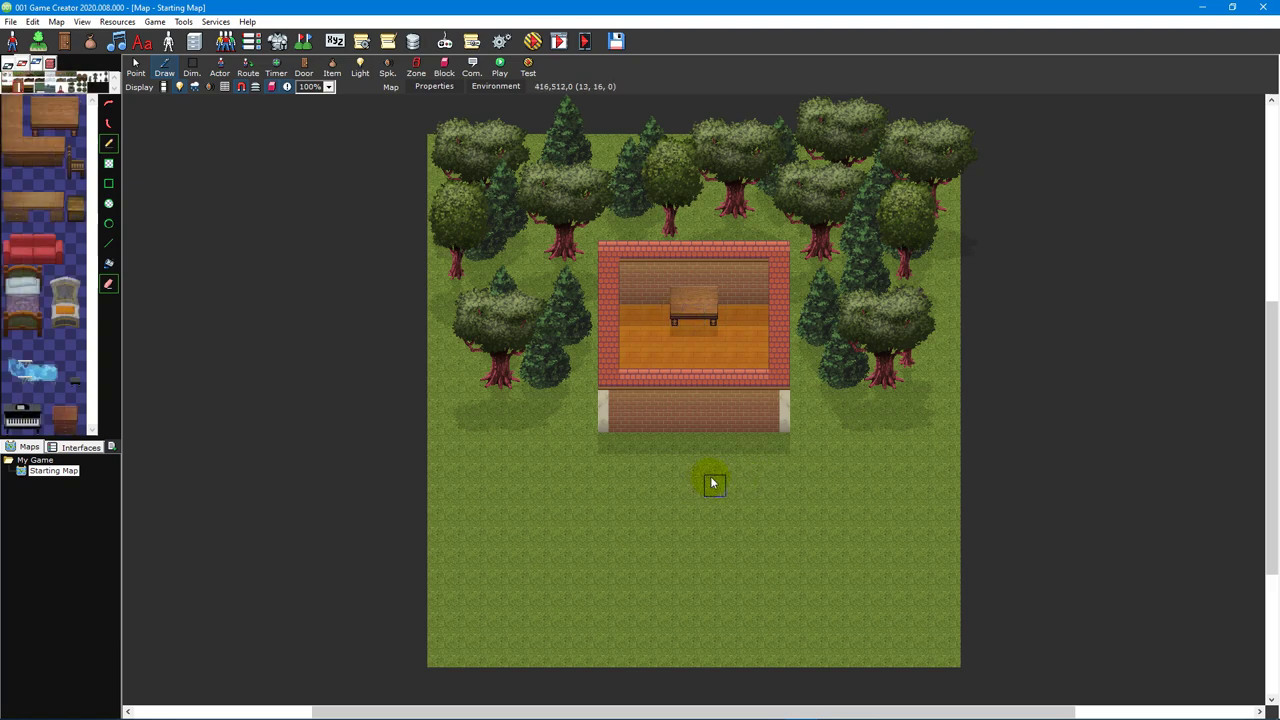
scroll(712, 483, "up", 2)
scroll(711, 482, "down", 2)
scroll(711, 483, "down", 1)
scroll(712, 484, "up", 1)
scroll(712, 484, "up", 2)
- Place a row of barrels along the front wall of the brick house
left_click(630, 362)
left_click(664, 352)
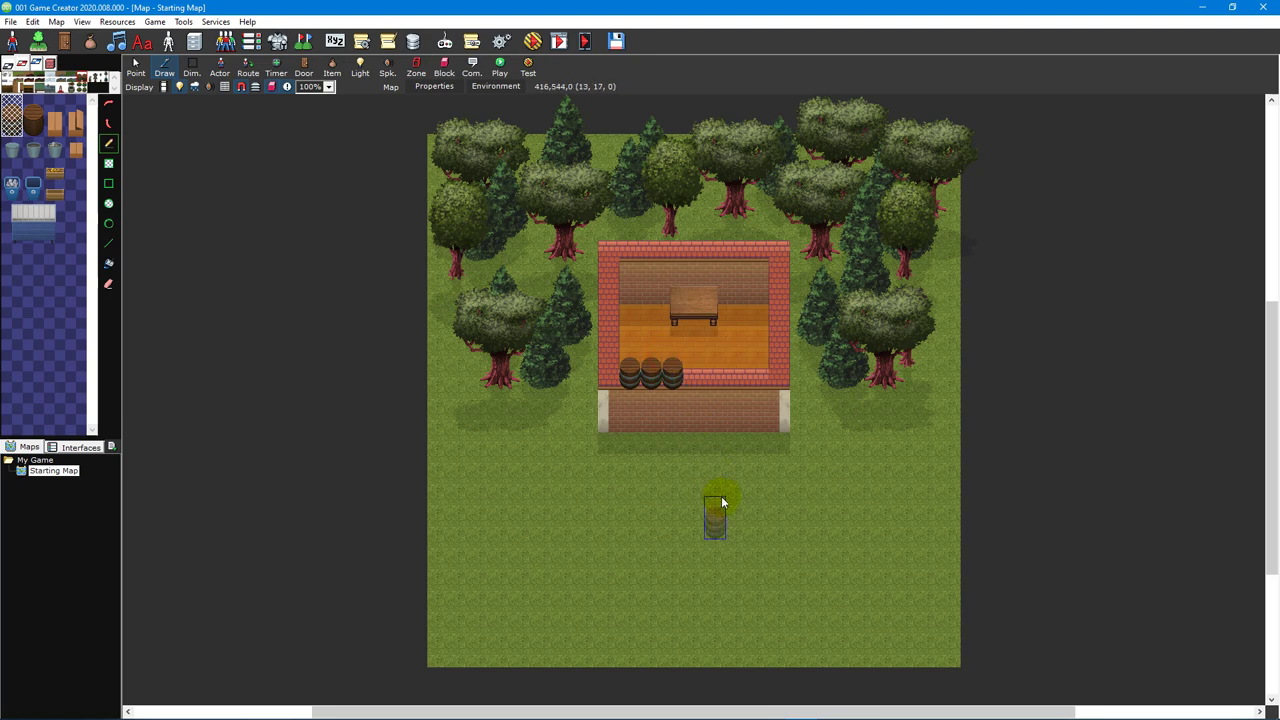
left_click(690, 356)
left_click(717, 364)
left_click(733, 371)
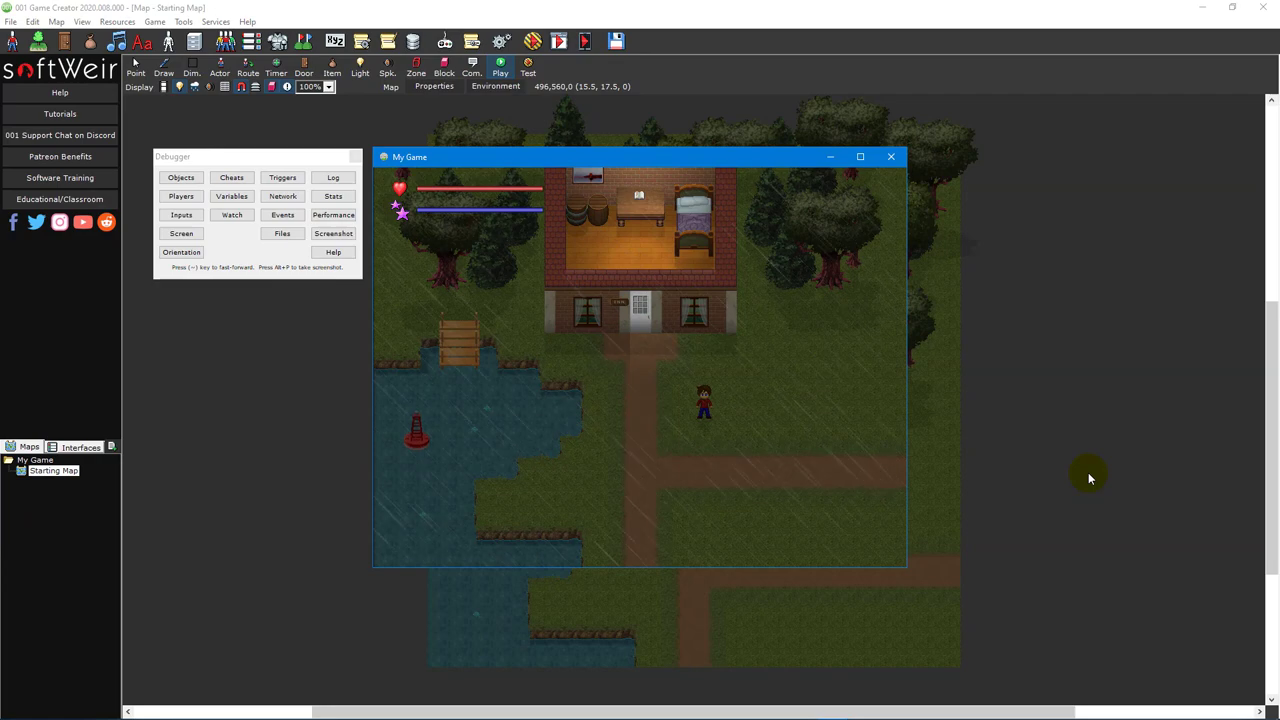
- Play-test the map by walking the character up the path and through the door into the house
key("Left")
key("Up")
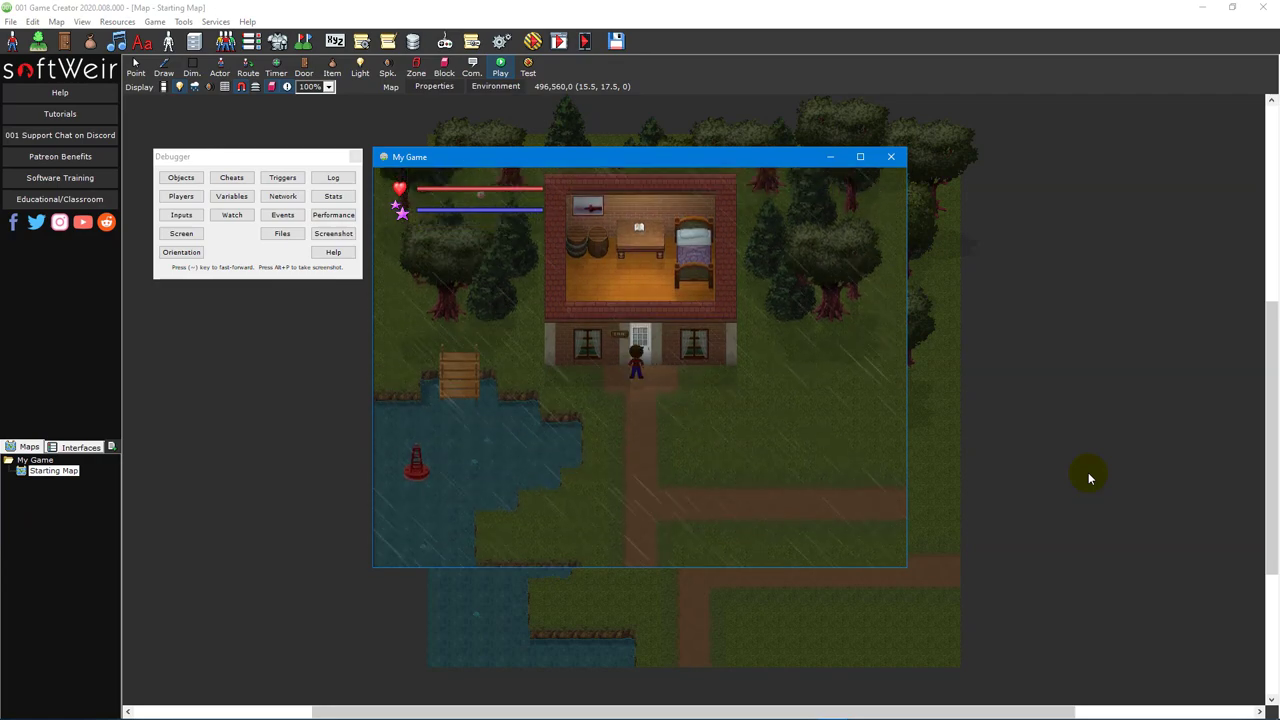
key("Up")
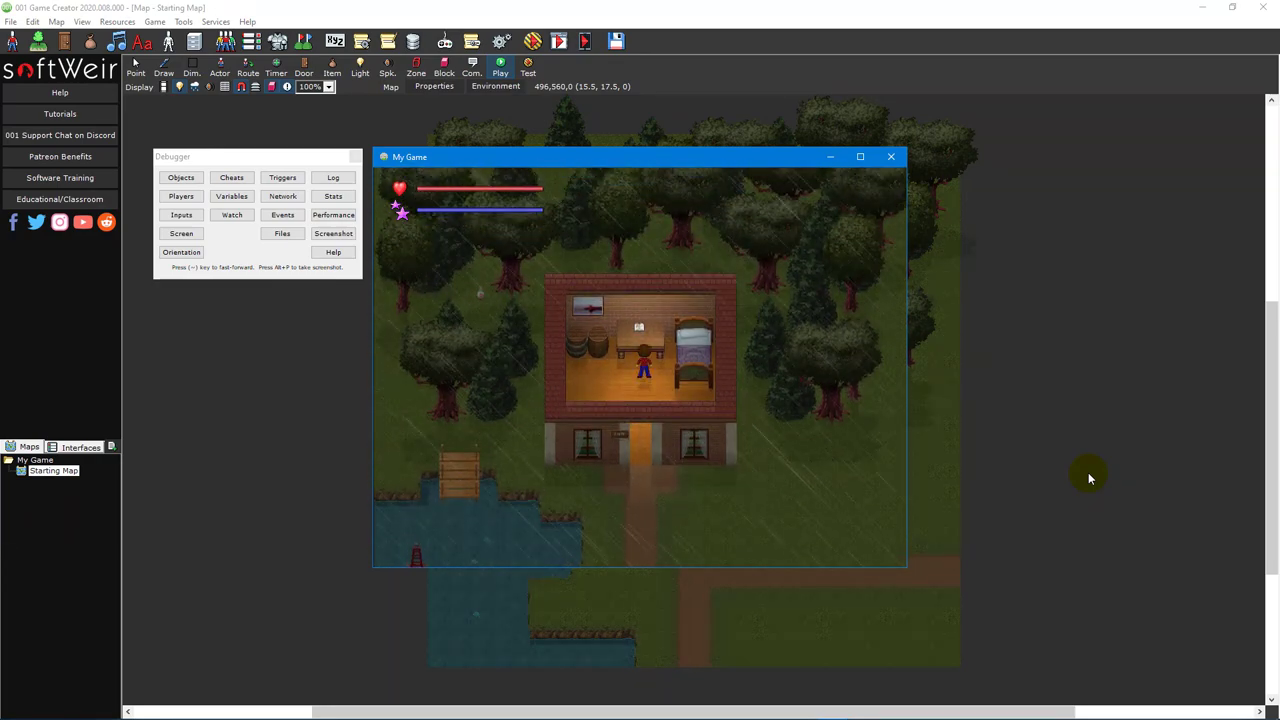